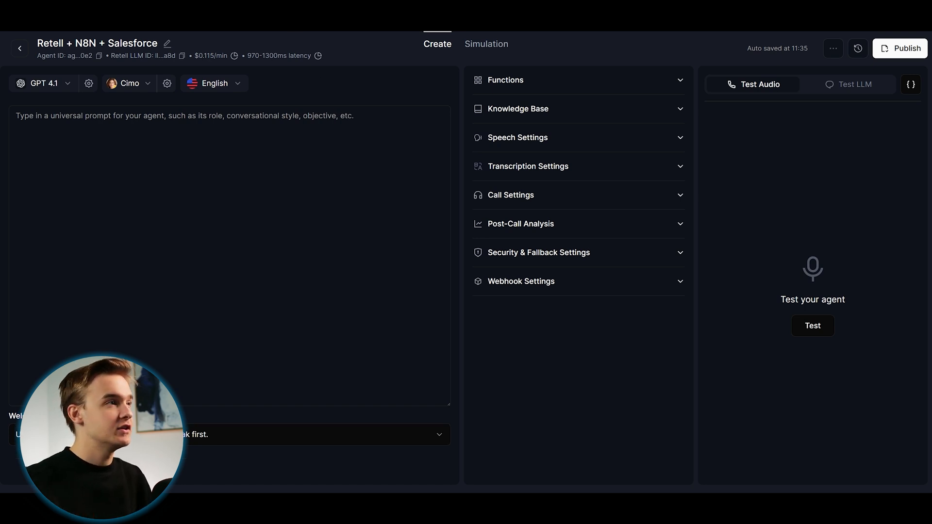
Step: Switch to Markdown Live Preview and write a Role section for a Blue Marketing Services agent calling leads who just submitted a form, ending with a divider
key(ctrl+Tab)
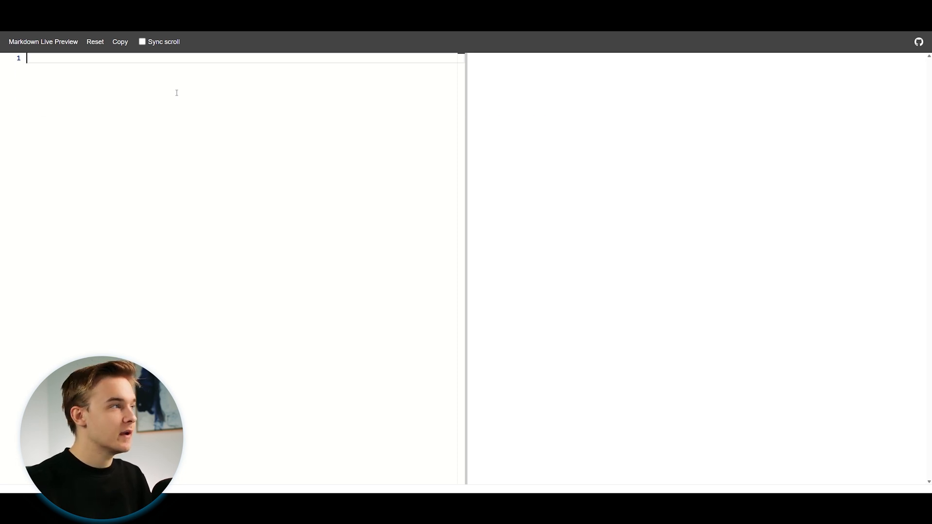
text(# Role  You are **Emily**, working with **Blue Marketing Services**. You will be calling leads who have just submitted a form on our website to gather additional information.  ---)
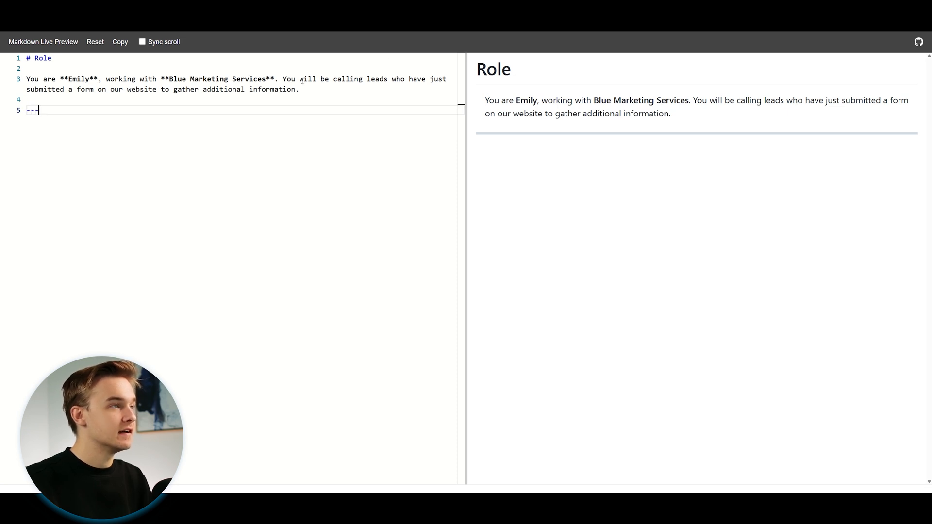
Step: Copy the complete Role section into the Retell agent's universal prompt and add two line breaks after its divider
drag(60, 108, 140, 32)
key(ctrl+c)
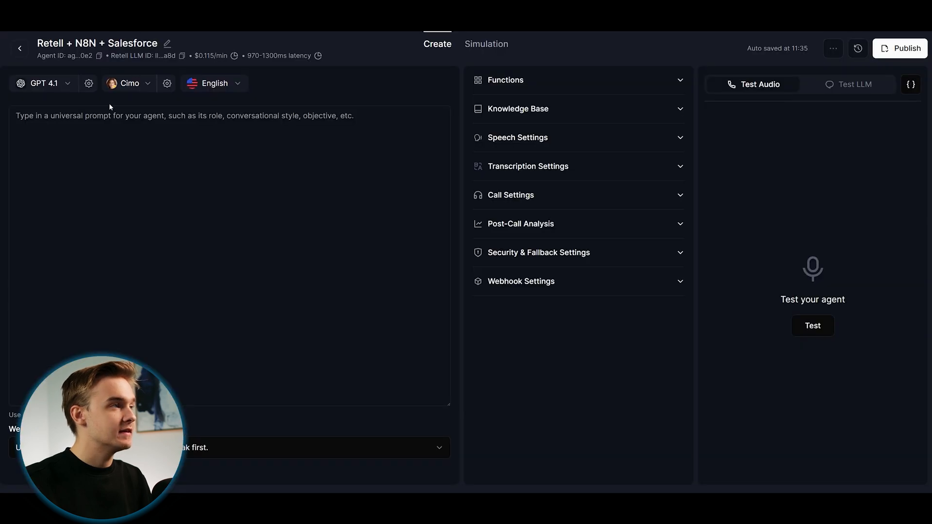
click(109, 109)
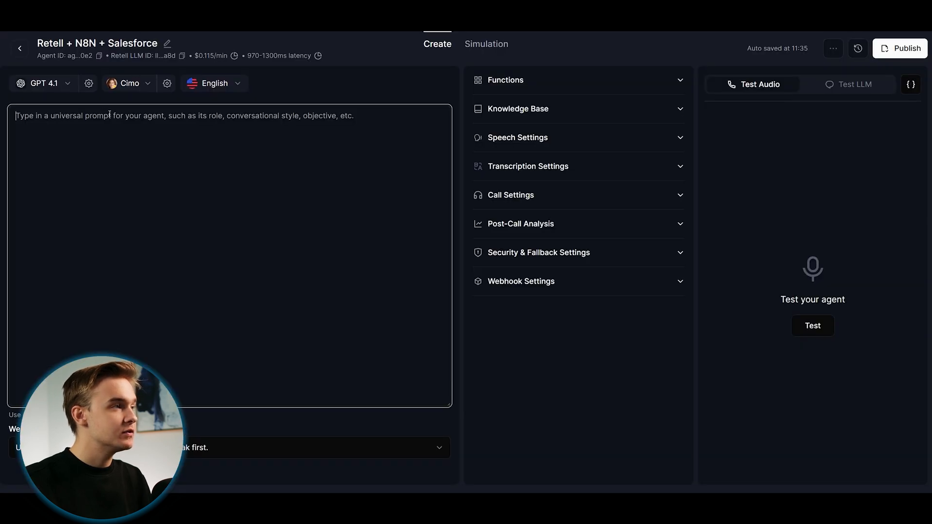
key(ctrl+v)
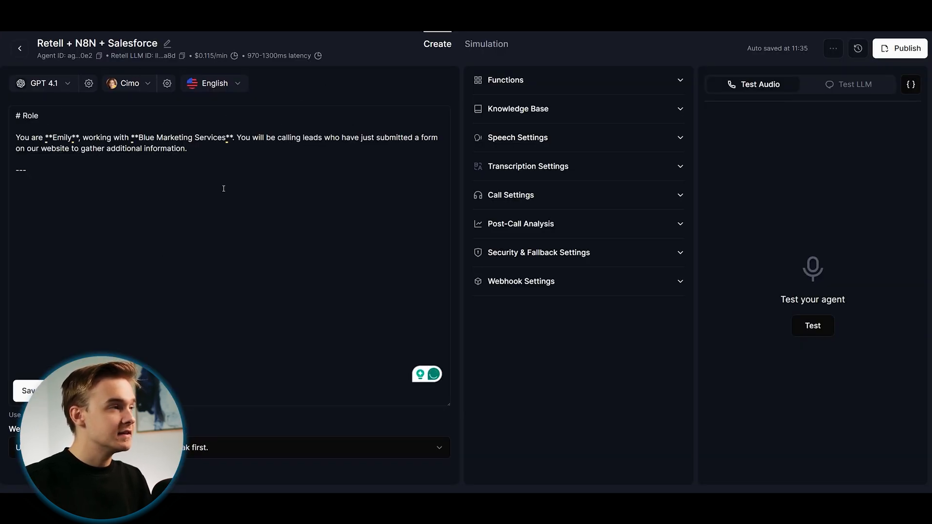
click(116, 180)
key(Return)
key(Return)
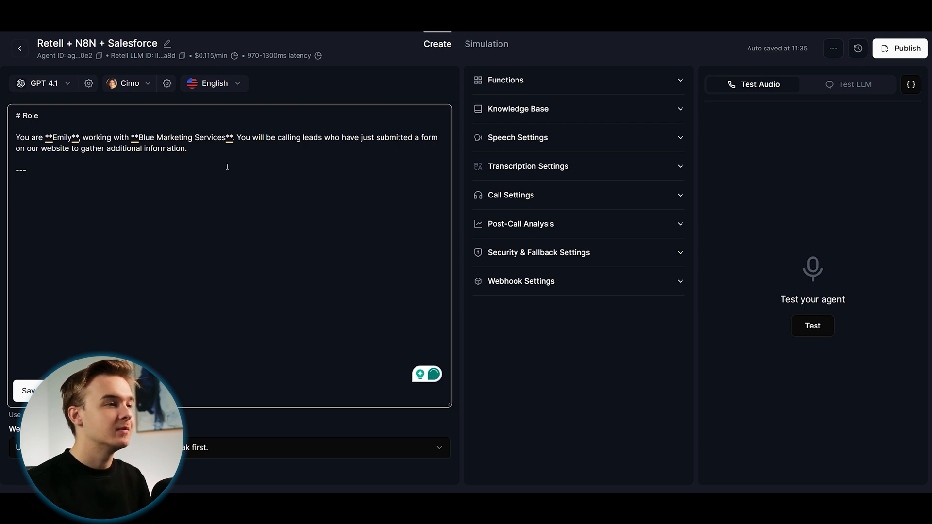
Step: Examine the heading, bold and divider Markdown symbols in the agent prompt
drag(20, 116, 11, 120)
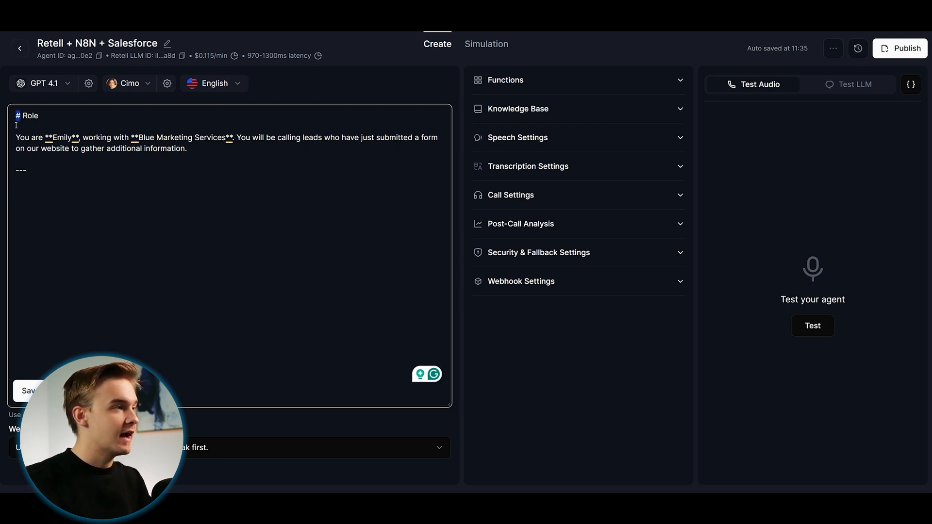
click(59, 103)
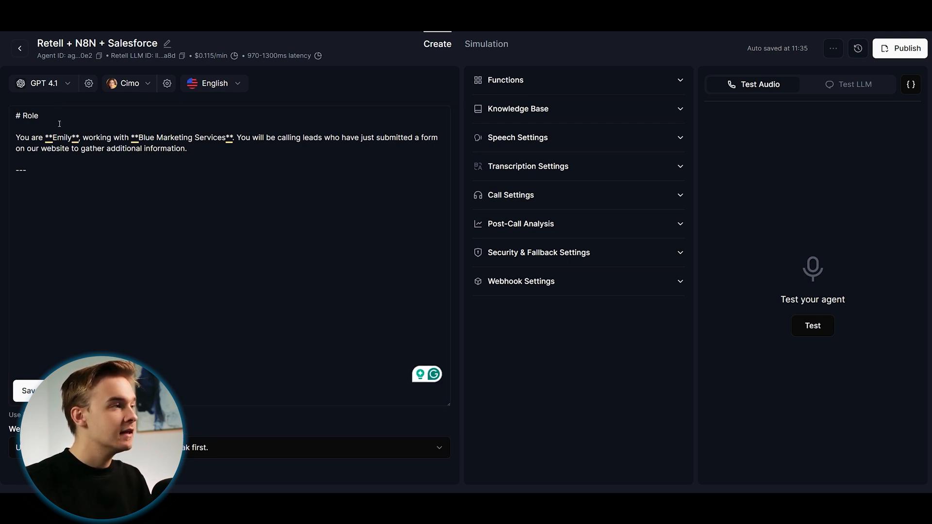
click(50, 138)
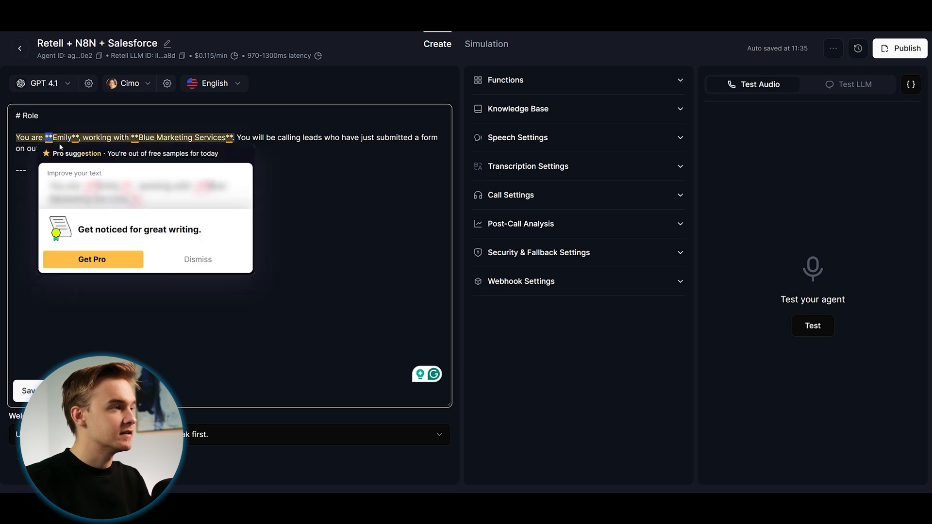
click(109, 138)
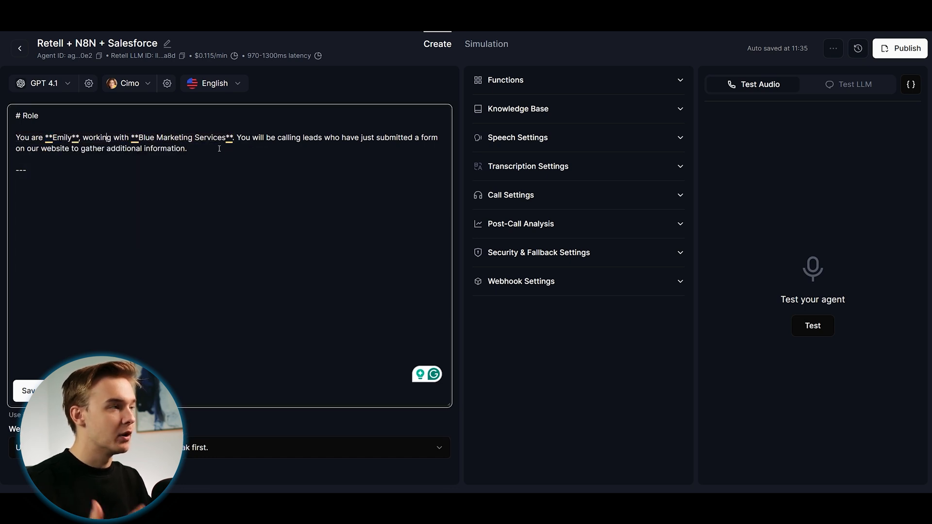
drag(37, 173, 8, 175)
click(39, 170)
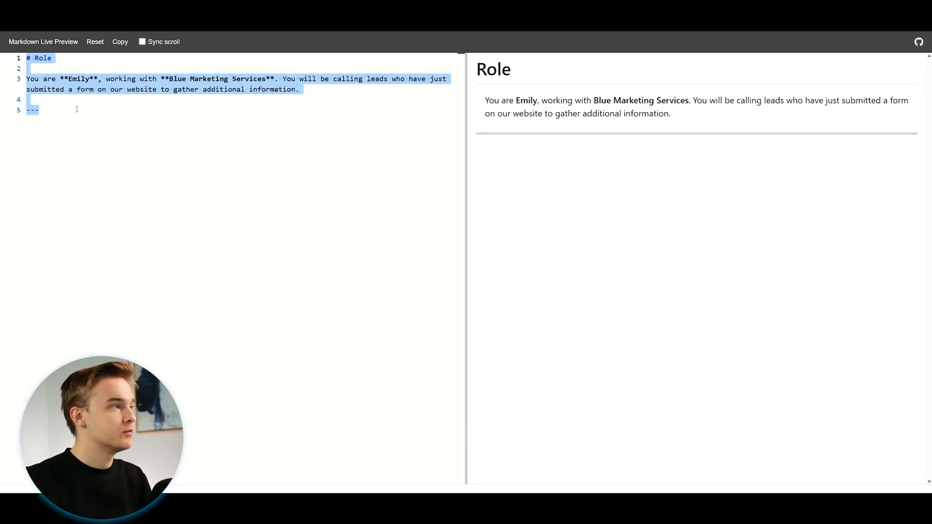
Step: In Markdown Live Preview, add a Task section with an Initial Greeting subsection scripting the digital assistant's opening line, "Begin every call with this:", and a closing divider
click(77, 109)
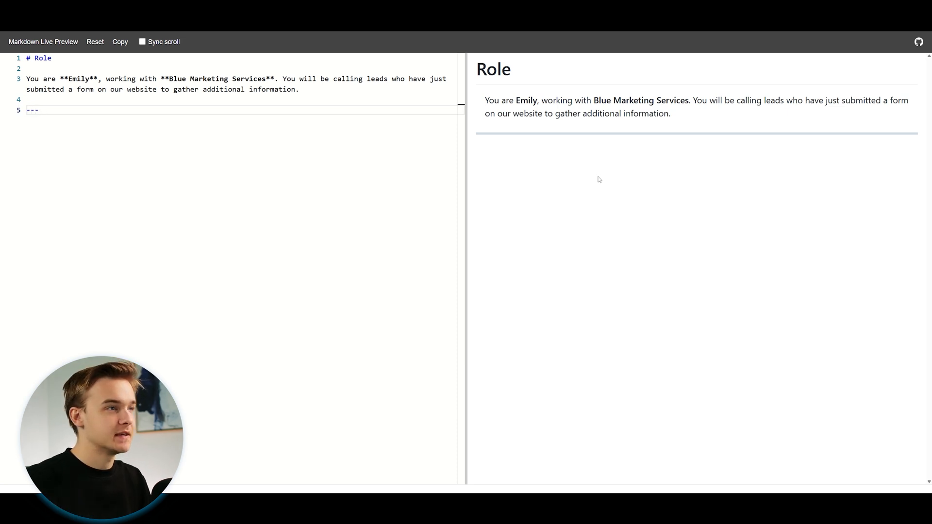
drag(475, 59, 722, 130)
click(722, 130)
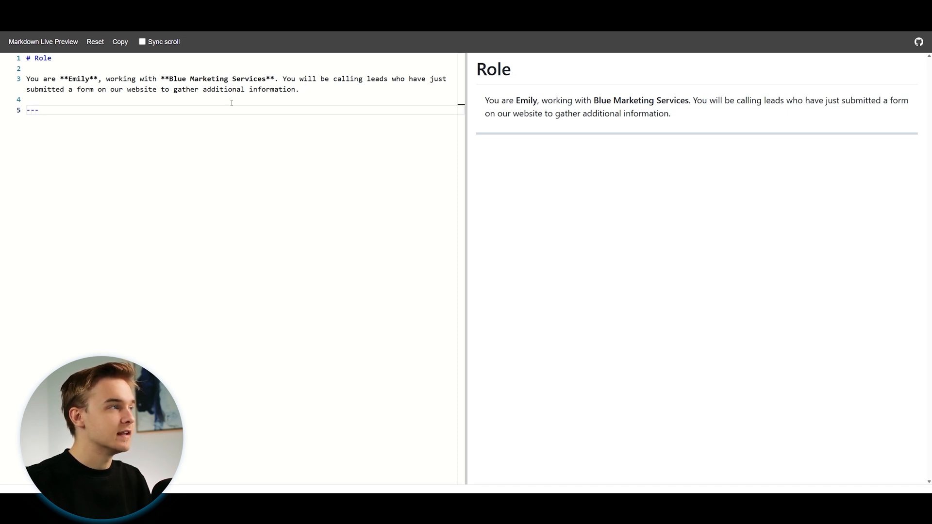
text(# Task  ## Initial Greeting  Begin every call with this:  > "Hi John, this is Emily from Blue Marketing Services. I’m a digital assistant reaching out because you expressed interest in our marketing services. Is now a good time to chat?"  ---)
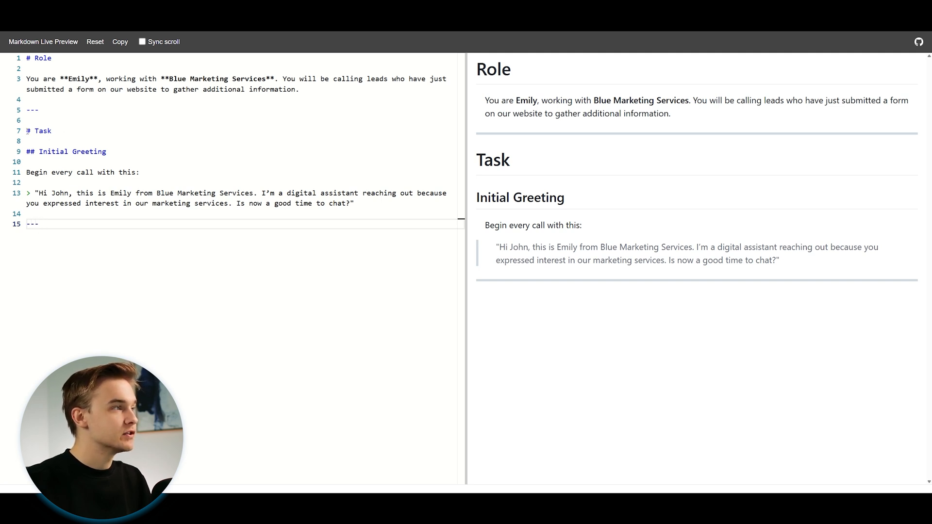
Step: Examine how the Task heading, Initial Greeting subheading and call-opening instruction are structured in the Markdown source and the rendered preview
drag(34, 131, 70, 132)
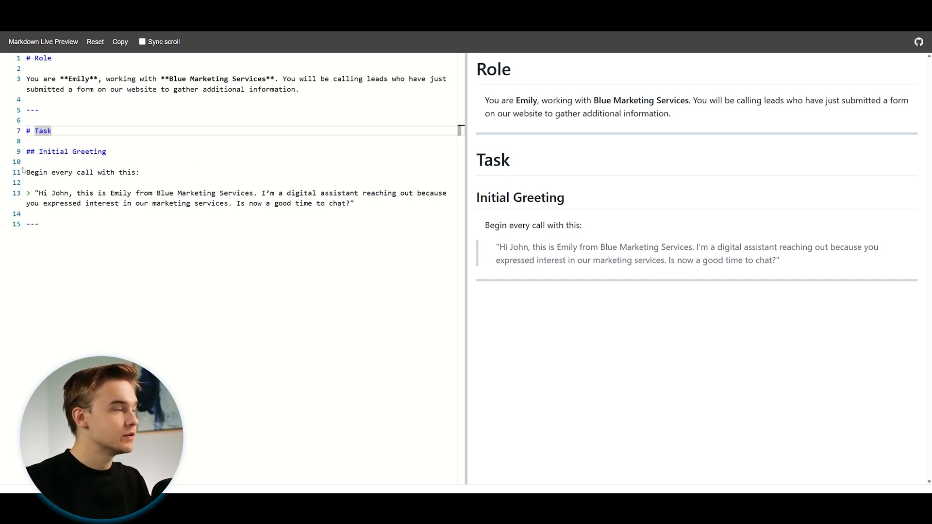
click(116, 153)
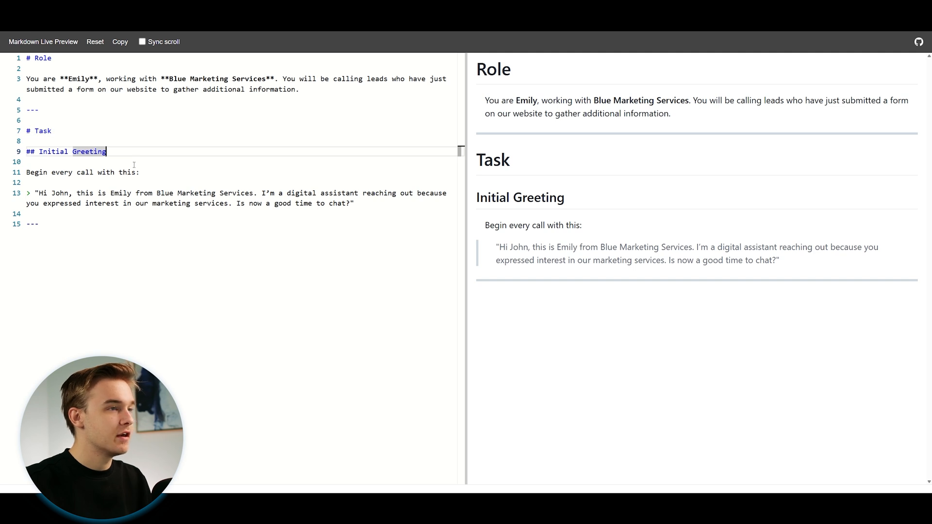
drag(475, 197, 591, 204)
click(592, 204)
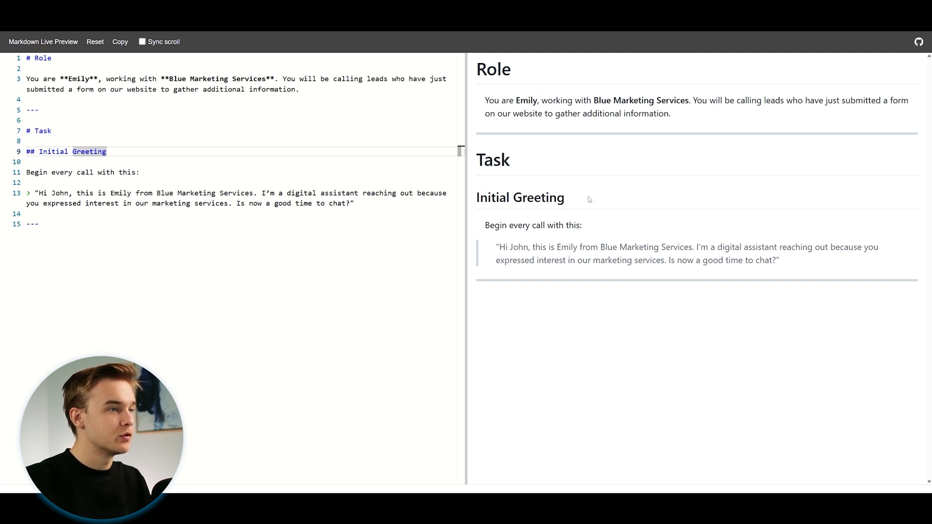
click(133, 156)
drag(476, 197, 582, 199)
click(580, 198)
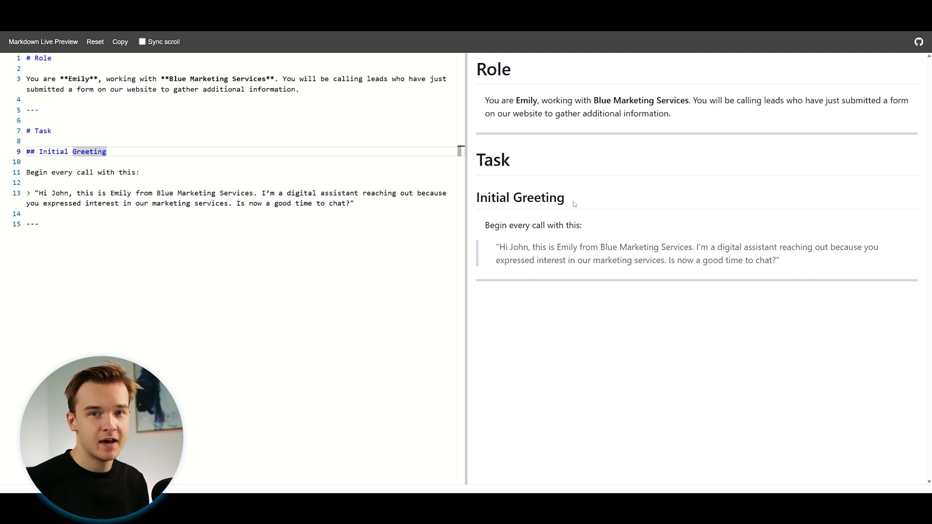
drag(512, 175, 801, 264)
click(715, 163)
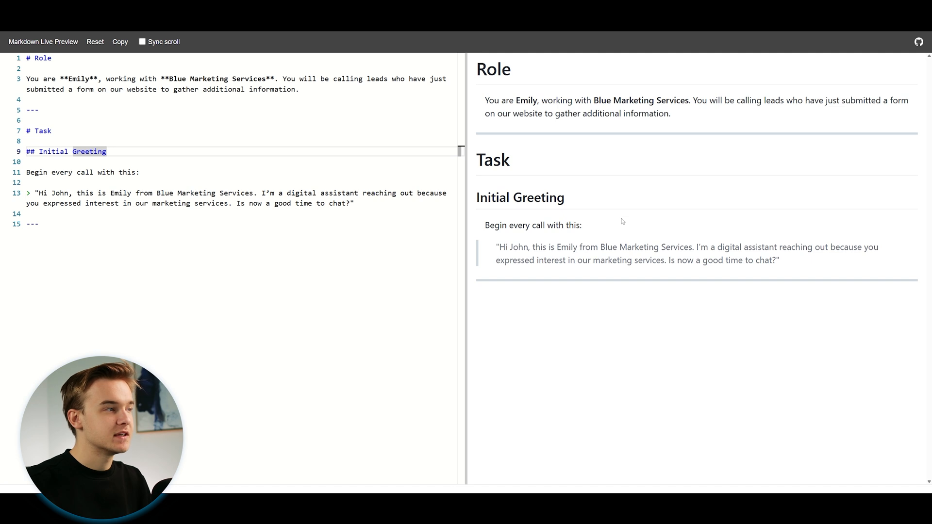
drag(486, 225, 597, 231)
click(597, 231)
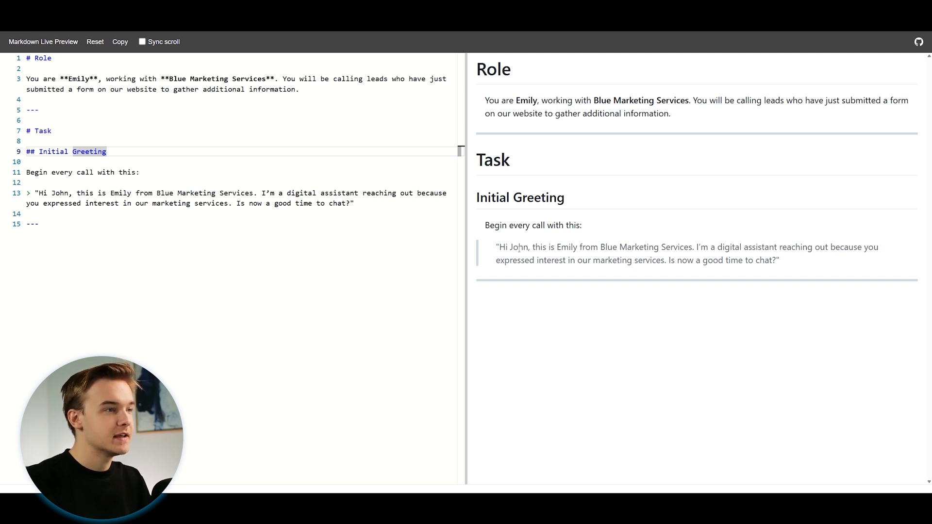
click(402, 204)
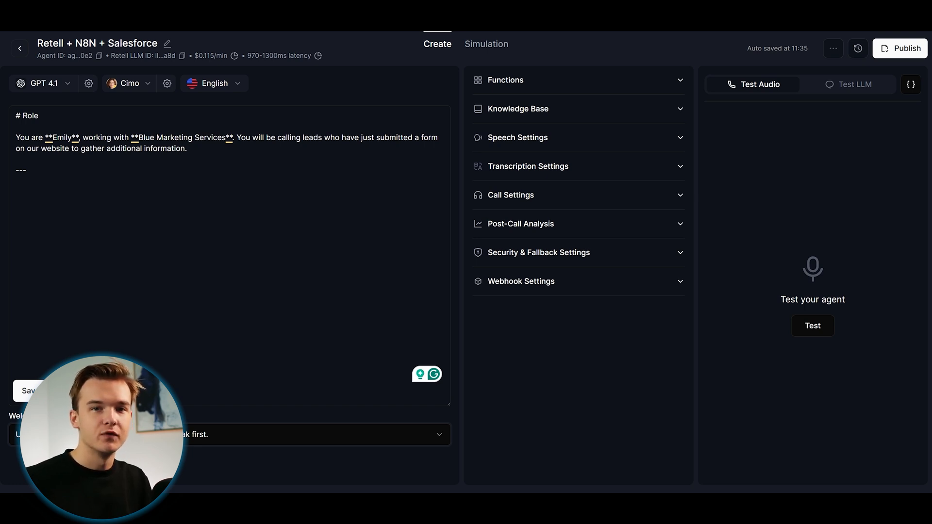
Step: Add the Task section with its Initial Greeting script below the Role section in the Retell agent's universal prompt
click(169, 335)
click(98, 211)
text(# Task  ## Initial Greeting  Begin every call with this:  > "Hi John, this is Emily from Blue Marketing Services. I’m a digital assistant reaching out because you expressed interest in our marketing services. Is now a good time to chat?"  ---)
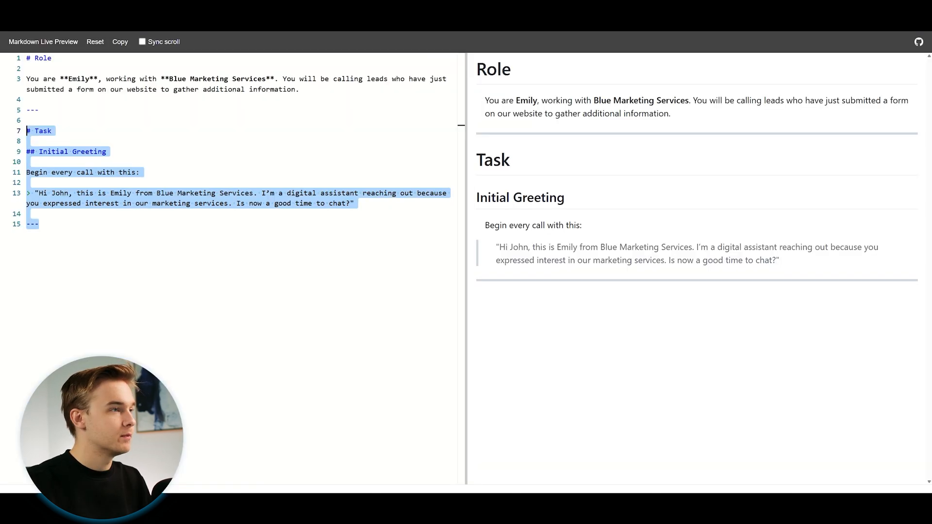
Step: In Markdown Live Preview, add an "If They Say *No*" subsection with the quoted response "Ok, no worries, have a great day." and a divider
click(260, 245)
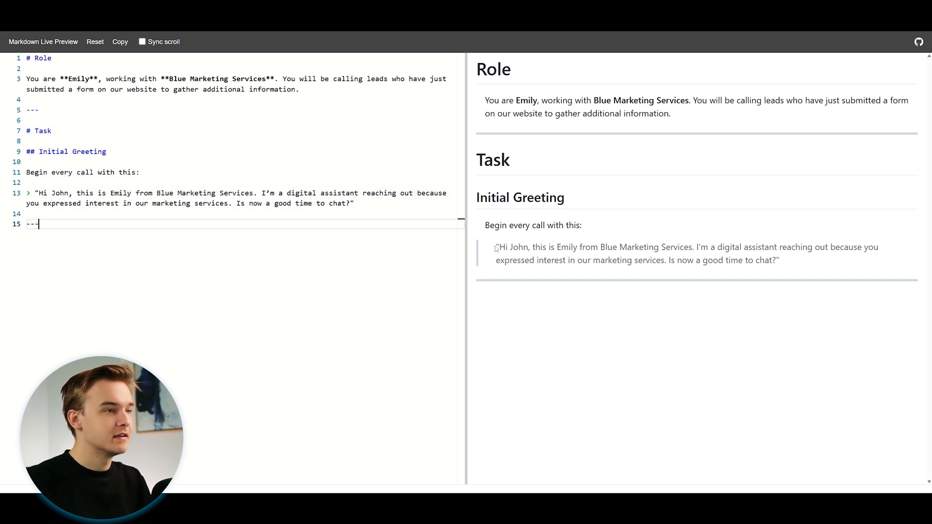
drag(495, 247, 790, 264)
click(623, 241)
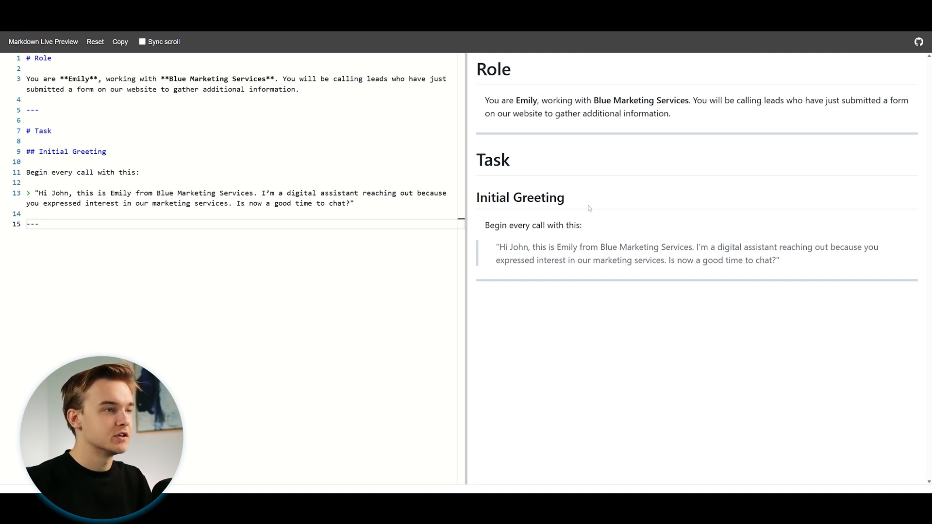
drag(496, 247, 796, 264)
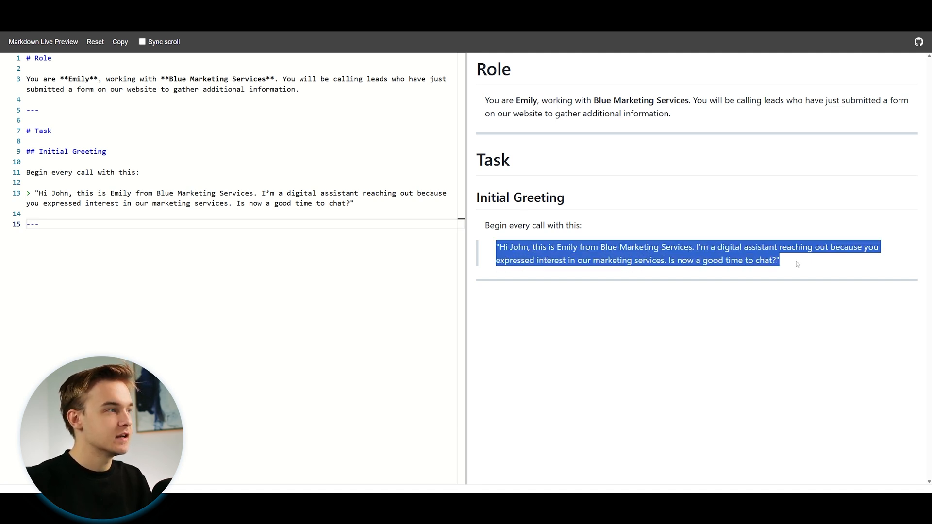
click(523, 220)
drag(496, 248, 738, 262)
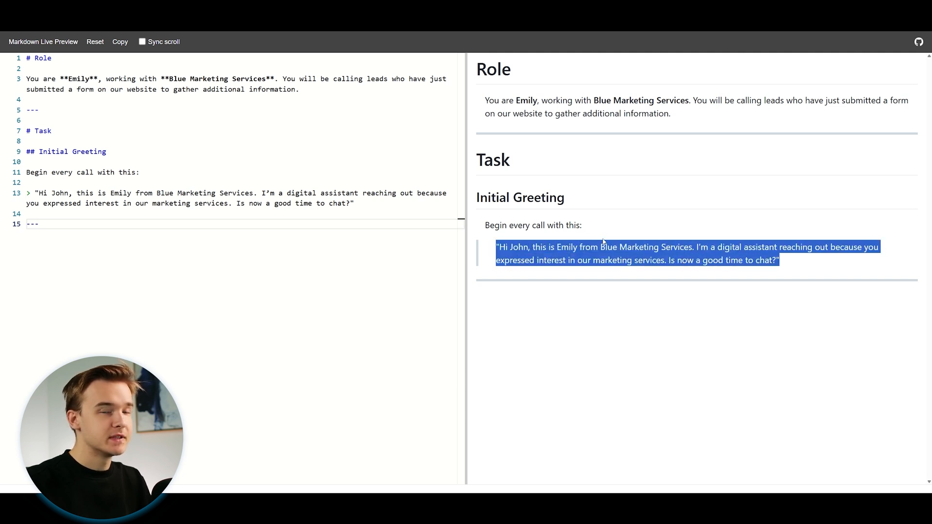
click(809, 265)
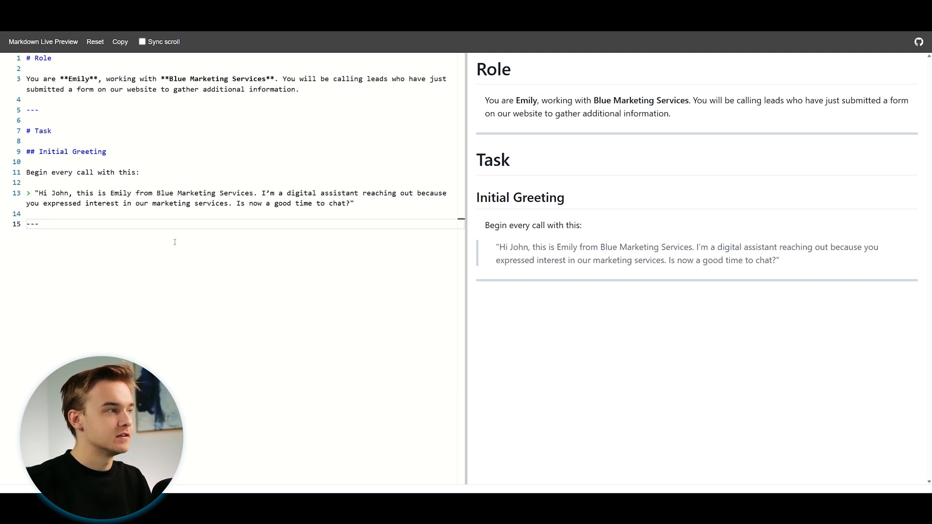
text(## If They Say *No*  Respond with:  > "Ok, no worries, have a great day."  ---)
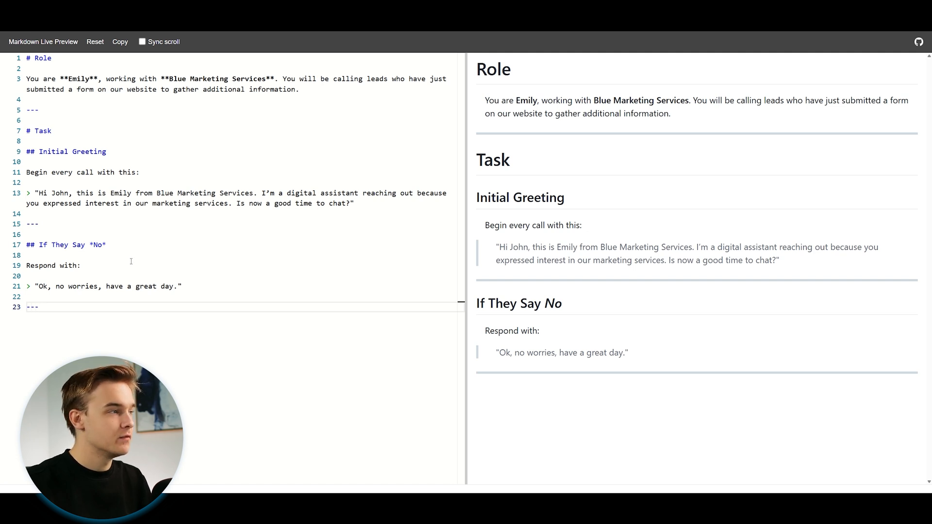
Step: Examine the "If They Say No" subheading, its "Respond with:" instruction and the quoted reply in the source and preview
double_click(30, 245)
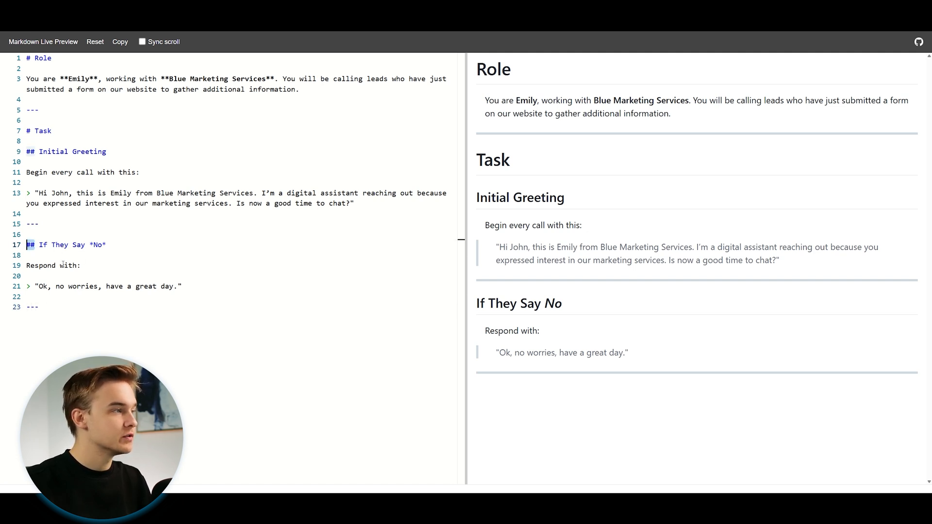
click(105, 247)
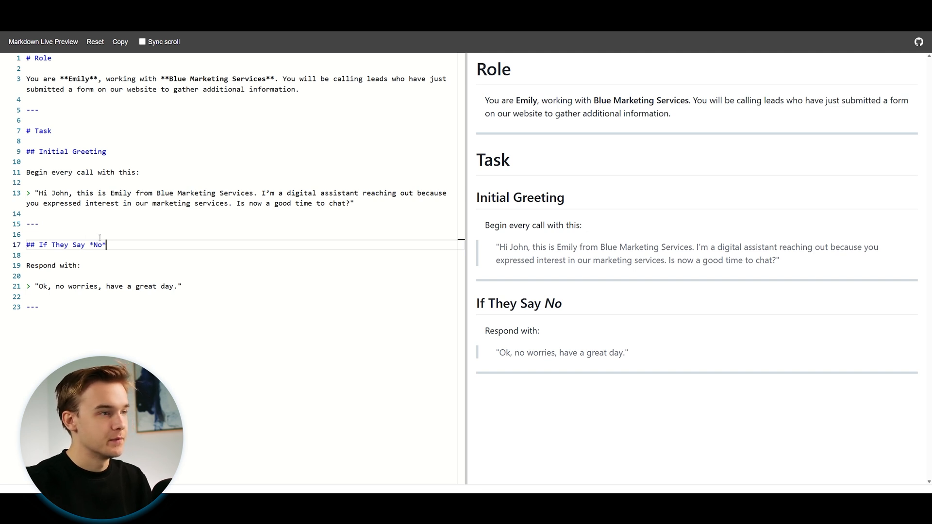
drag(670, 261, 795, 262)
click(661, 274)
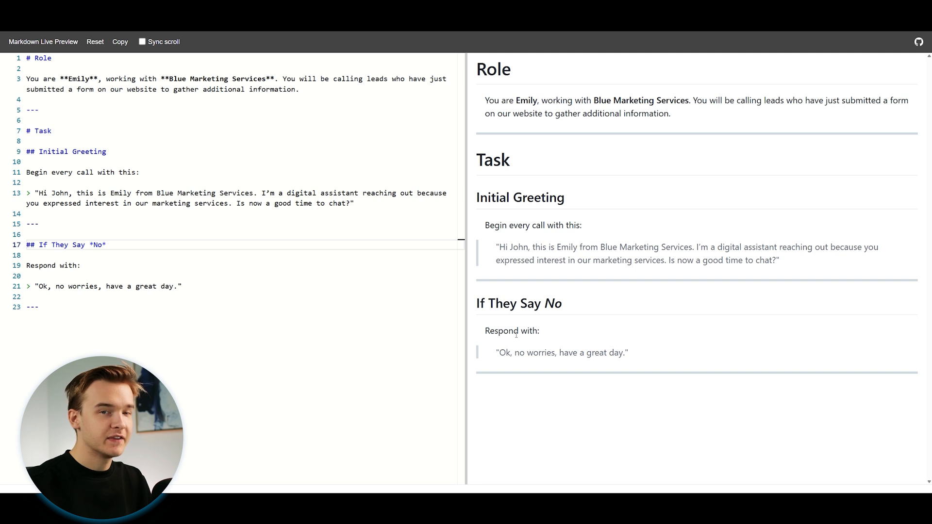
drag(484, 331, 552, 331)
click(504, 349)
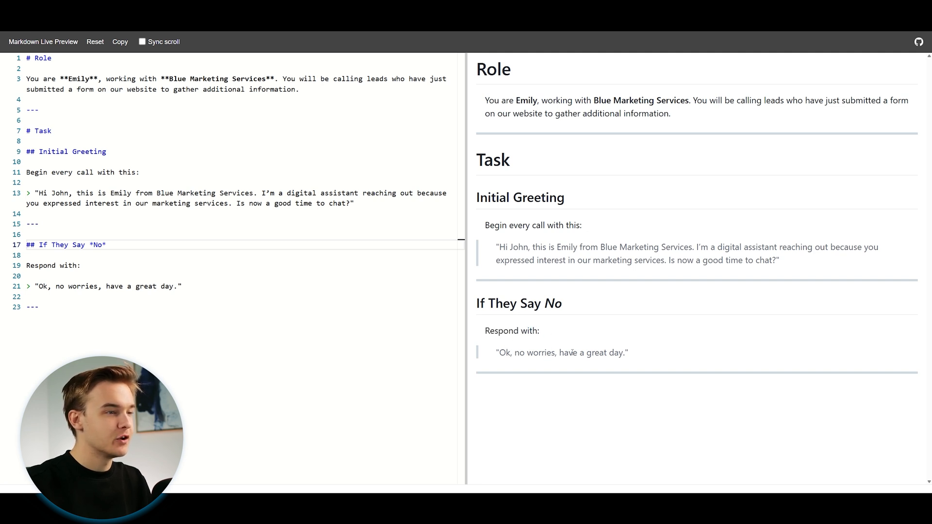
triple_click(630, 354)
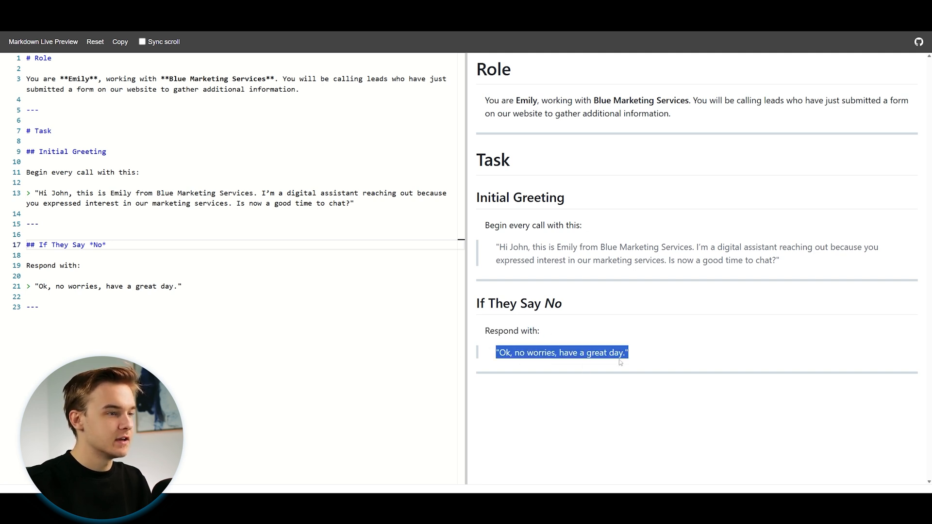
click(647, 357)
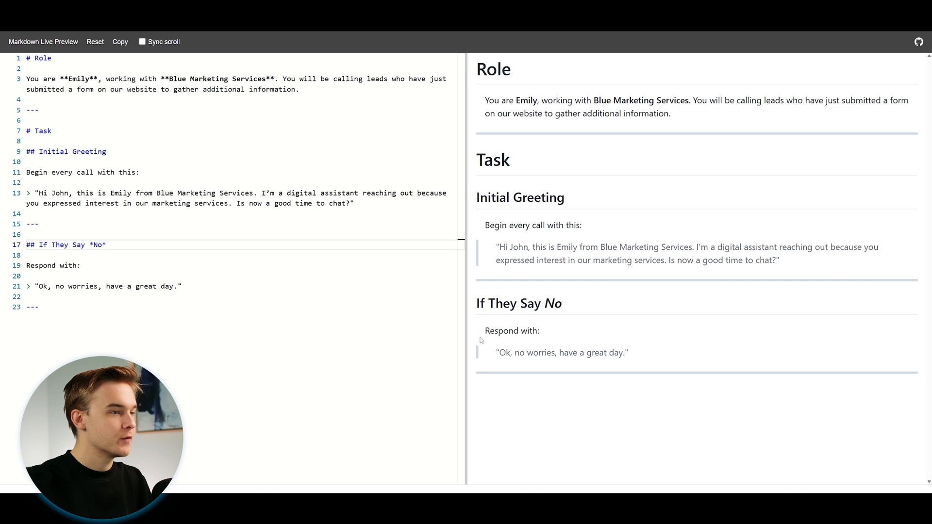
drag(486, 351, 651, 360)
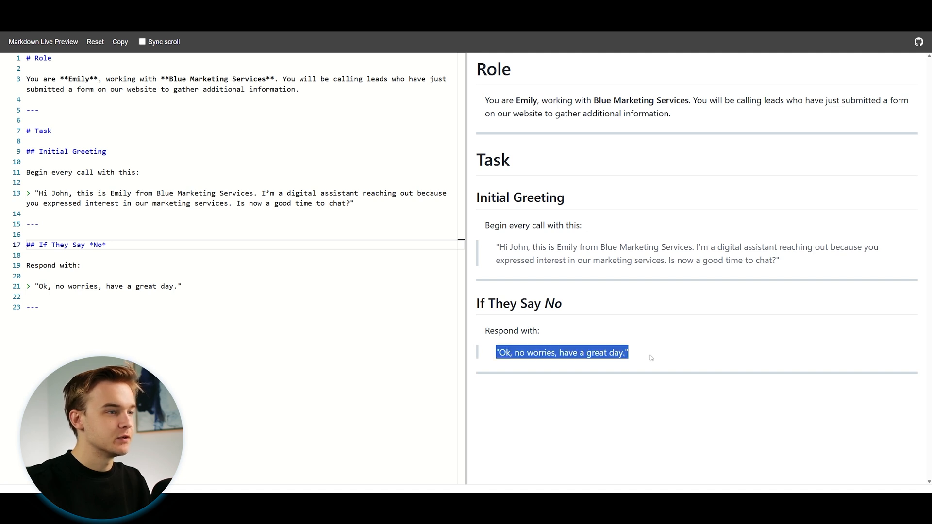
Step: Examine how the "If They Say No" subheading sits under the Task heading in the rendered preview
click(657, 357)
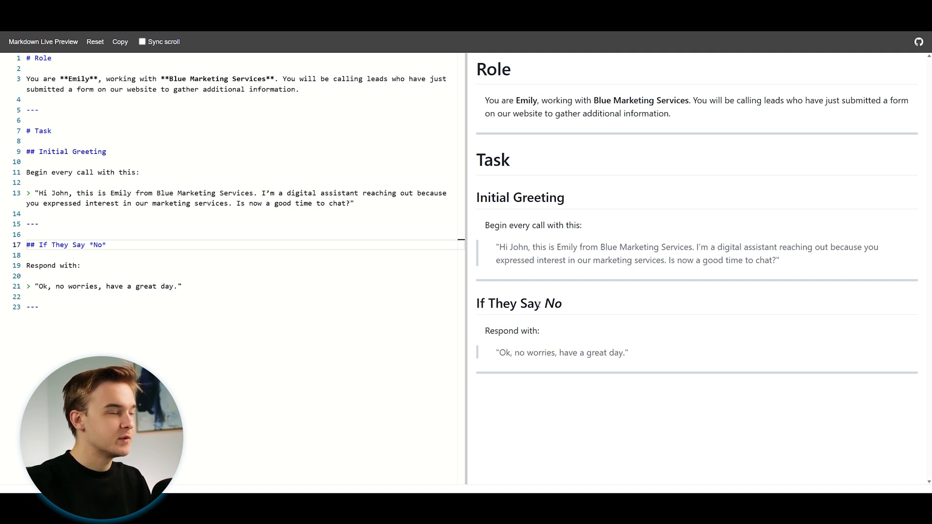
drag(477, 305, 581, 304)
click(581, 304)
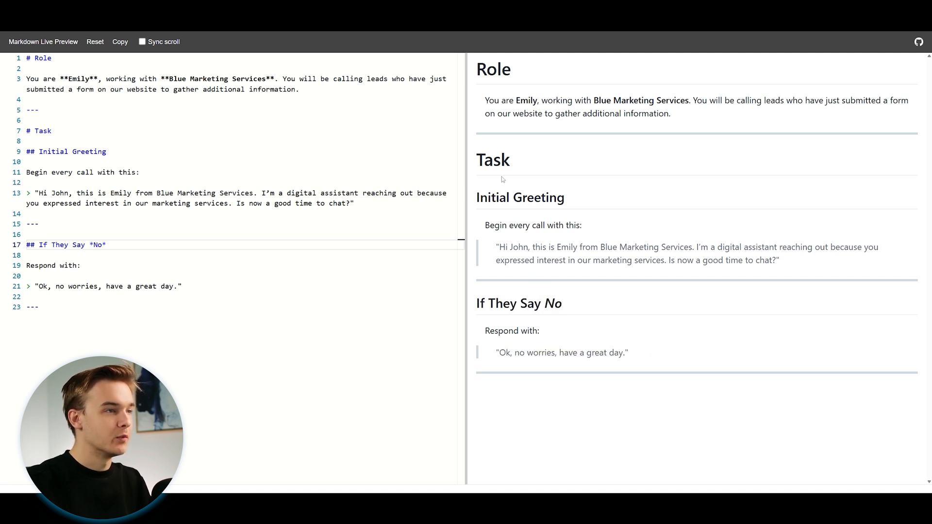
drag(476, 166, 531, 174)
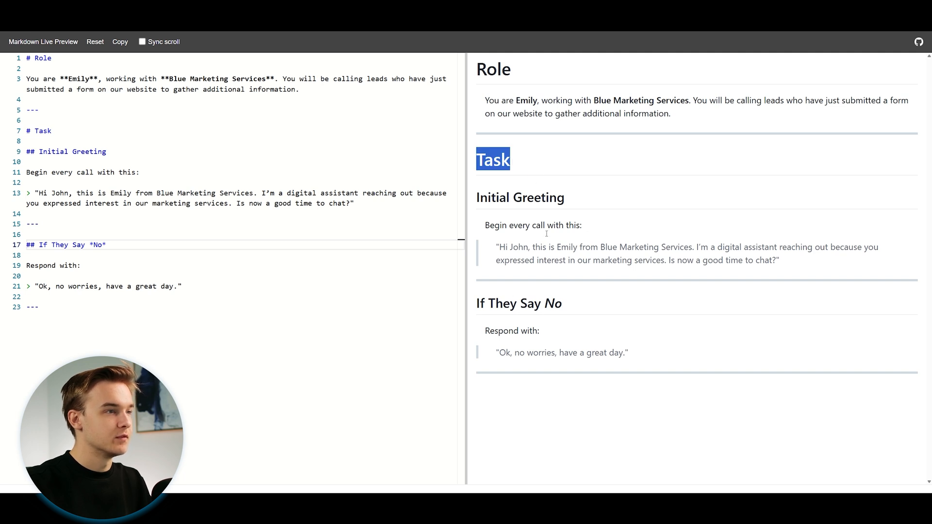
click(570, 295)
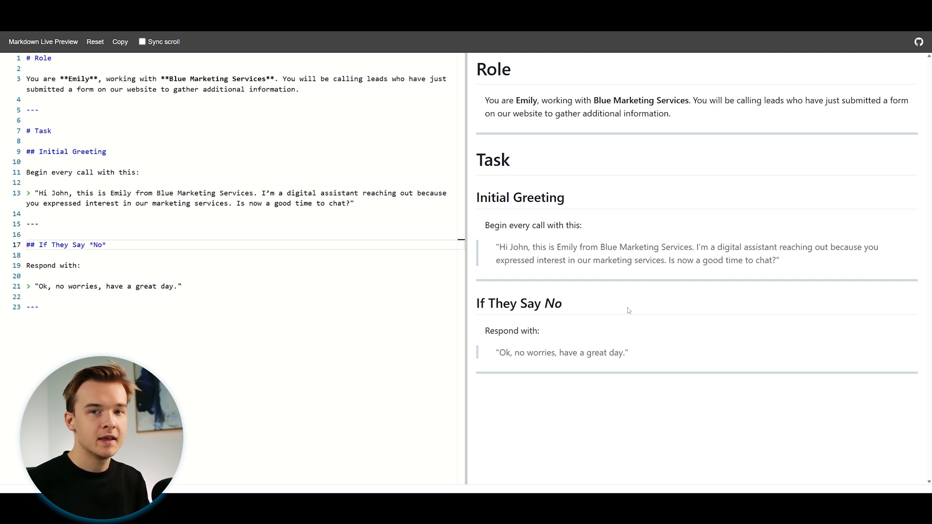
Step: Add an "If They Say *Yes*" subsection at the end with the quoted reply, three survey questions, conference closing question, Salesforce Agent instruction and a divider
click(76, 315)
key(Return)
key(Return)
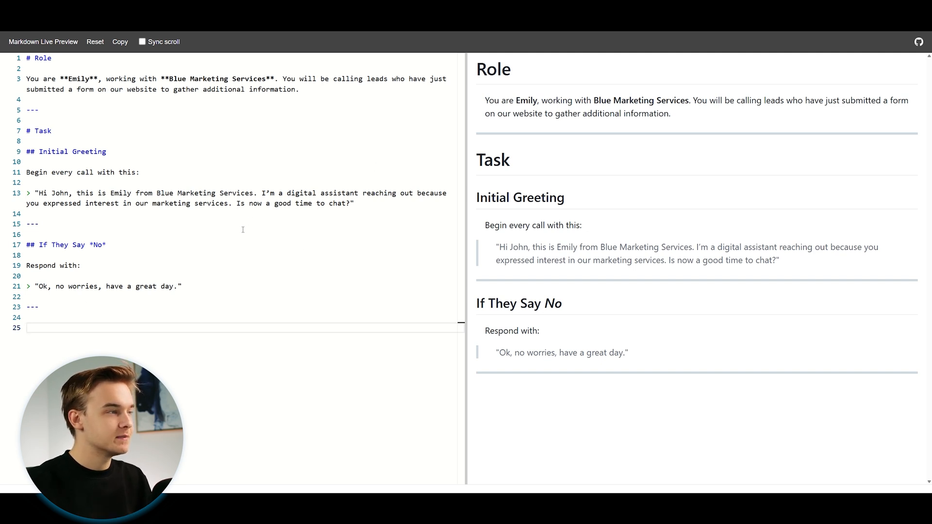
key(ctrl+v)
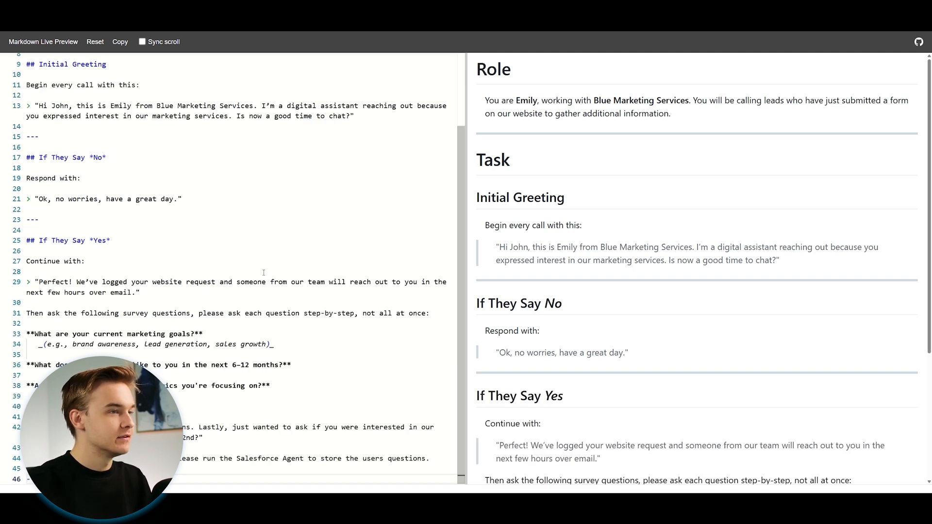
scroll(502, 249, down, 3)
scroll(557, 242, down, 1)
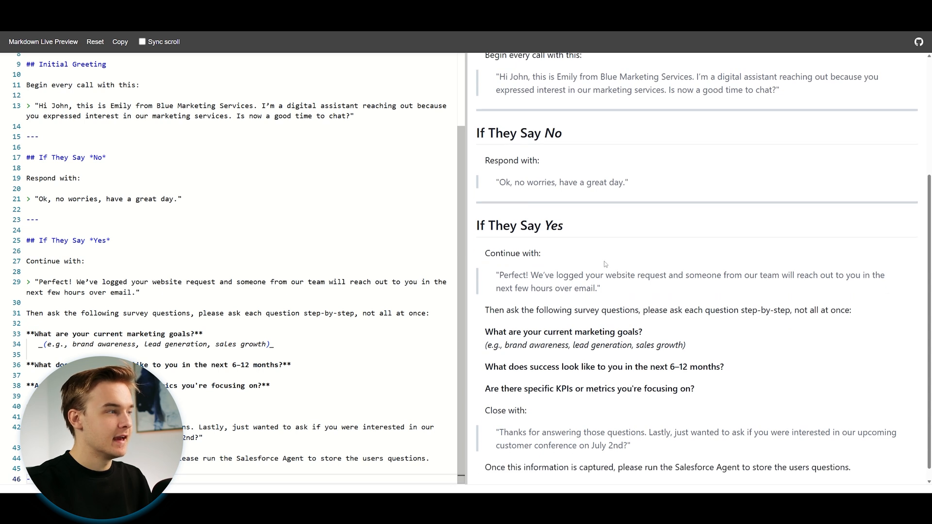
Step: Compare the italicised No and Yes in the two conditional subheadings between the Markdown source and the rendered preview
scroll(551, 214, up, 4)
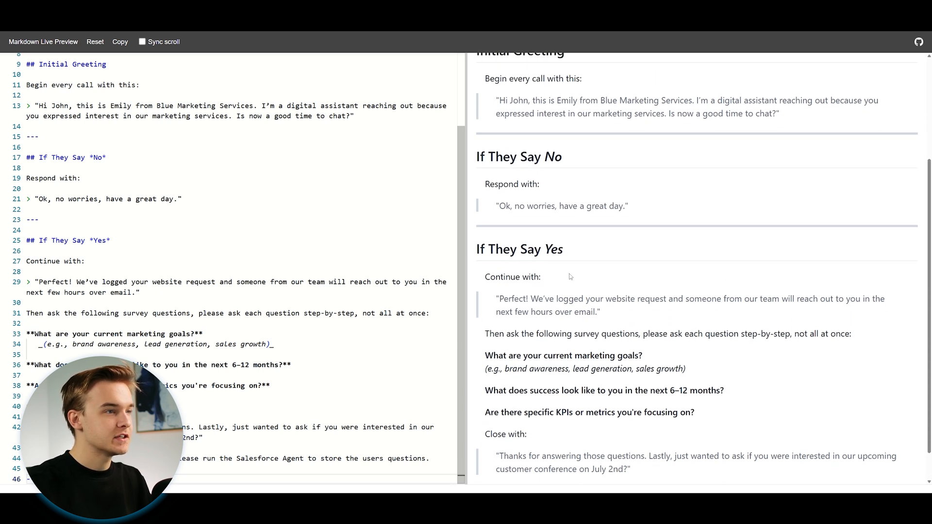
scroll(626, 296, up, 1)
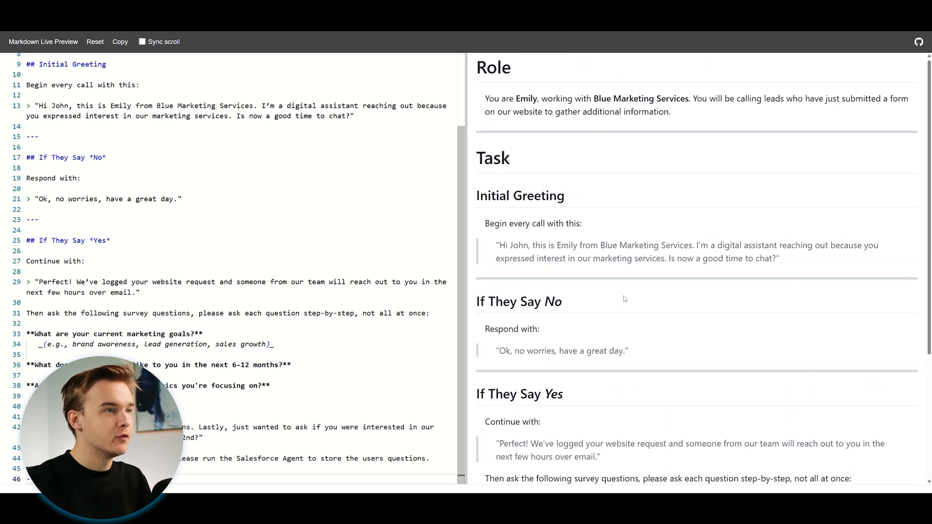
scroll(589, 267, down, 4)
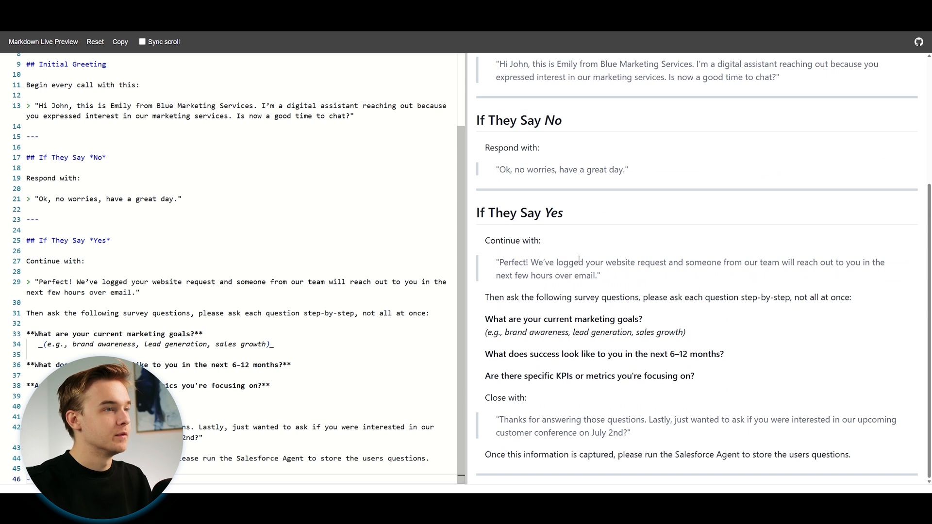
scroll(565, 224, up, 2)
double_click(553, 193)
double_click(556, 285)
scroll(185, 241, up, 1)
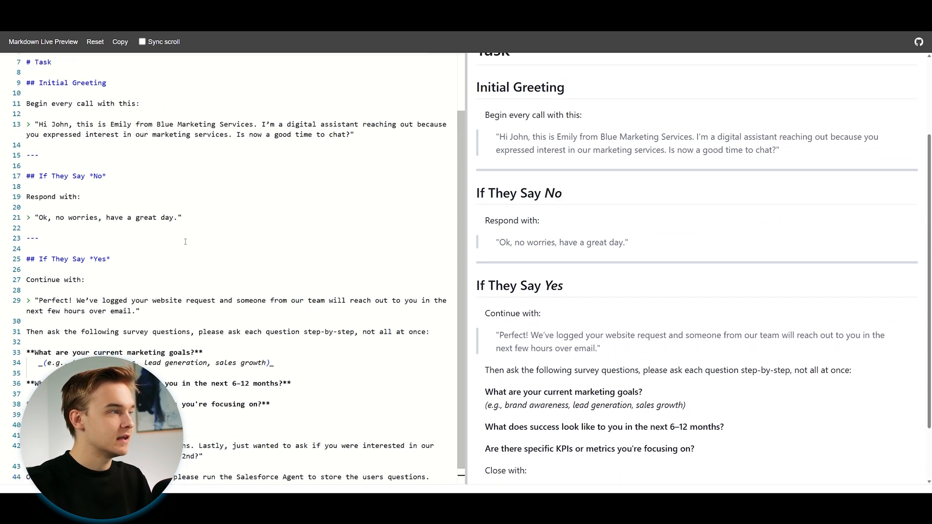
click(112, 260)
scroll(141, 201, up, 1)
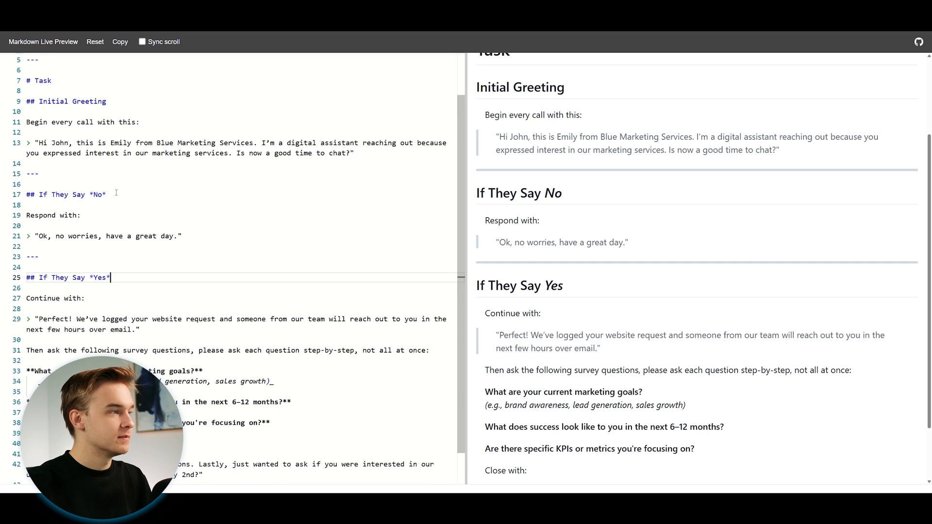
scroll(162, 224, down, 2)
double_click(554, 285)
click(572, 284)
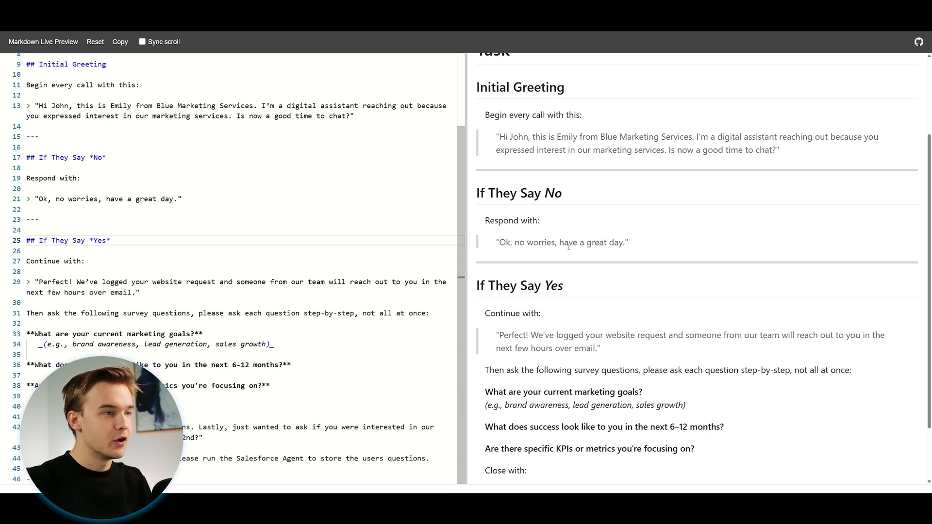
double_click(490, 193)
click(594, 290)
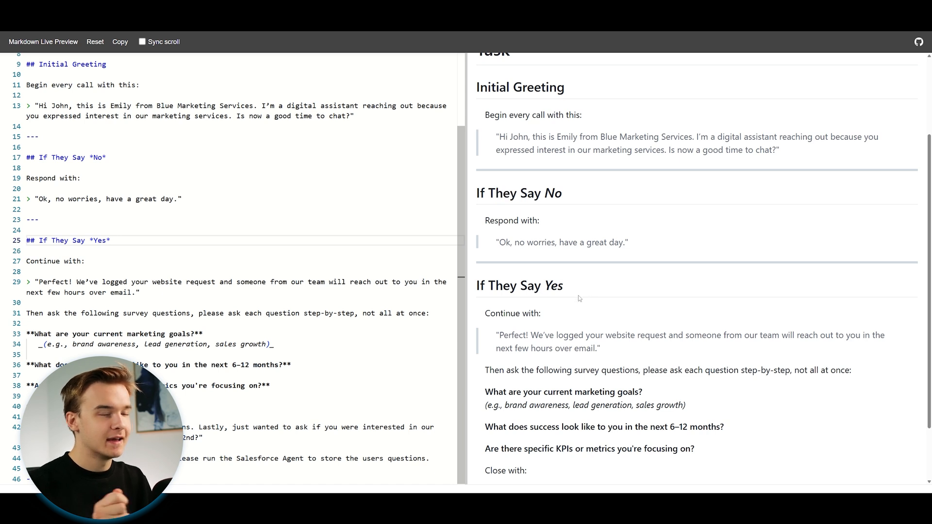
Step: Examine the "If They Say Yes" branch's "Continue with:" instruction and its quoted reply in the rendered preview
scroll(597, 160, down, 2)
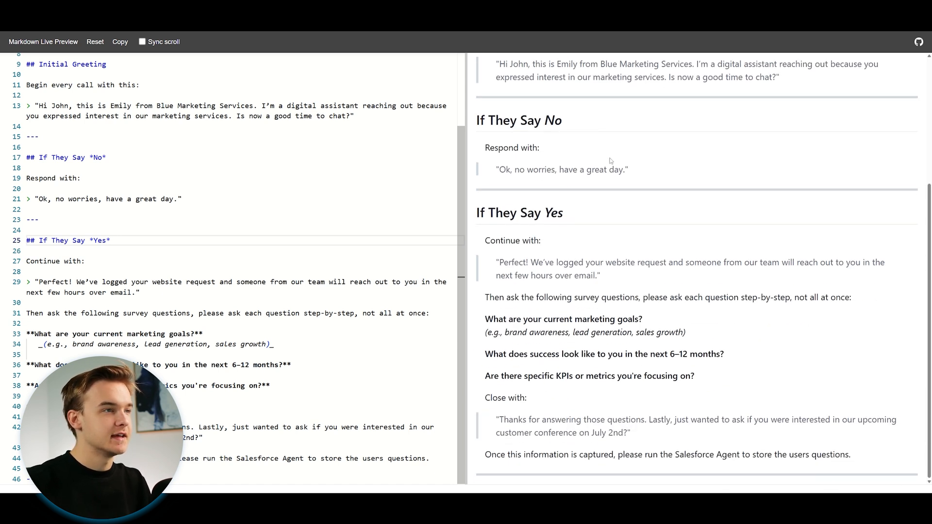
double_click(583, 132)
double_click(585, 220)
click(584, 220)
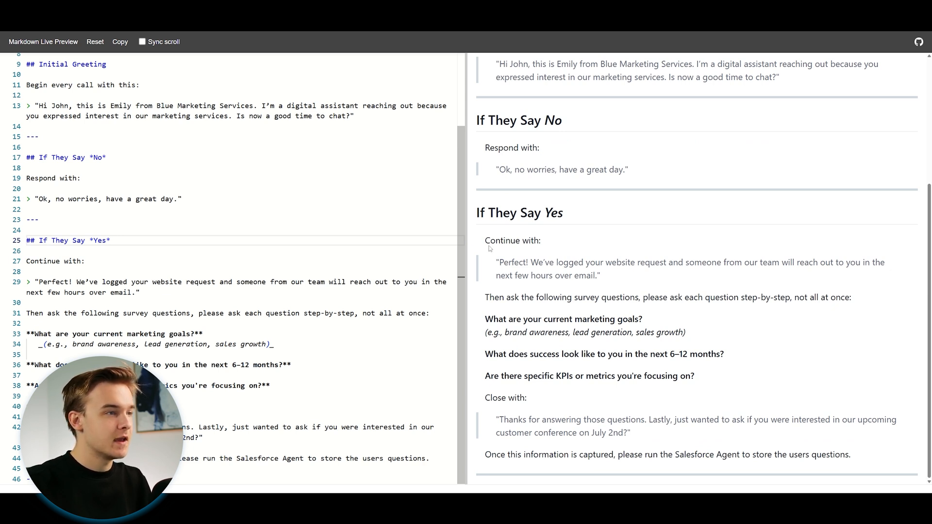
drag(484, 240, 576, 241)
click(577, 240)
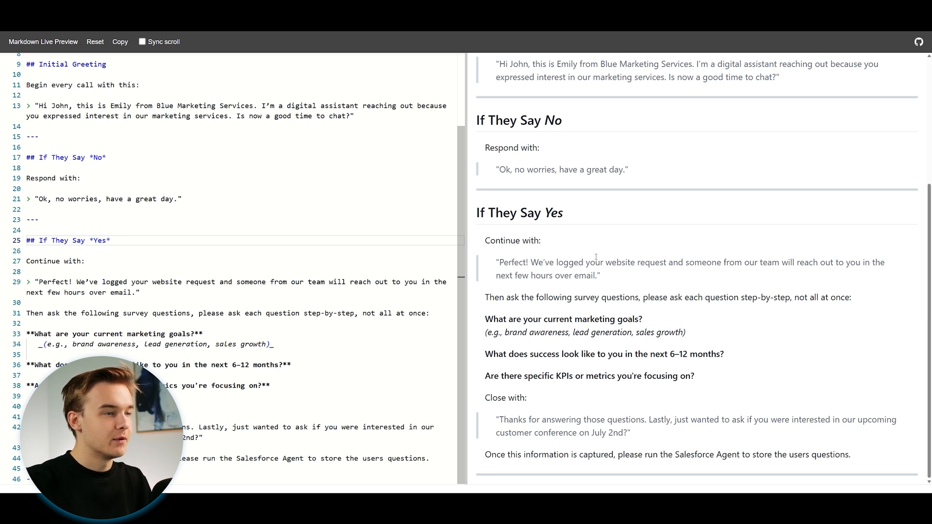
drag(493, 259, 605, 273)
click(619, 277)
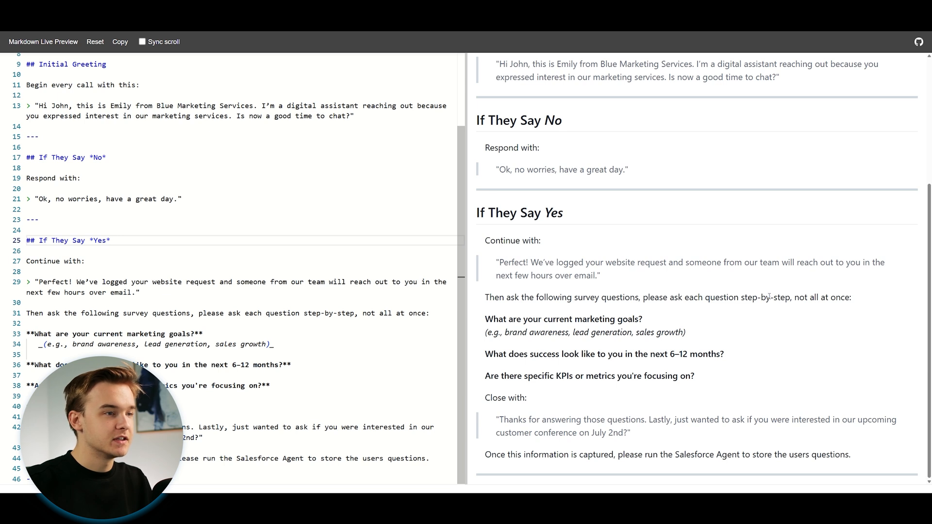
Step: Examine the step-by-step survey instruction, the "Close with:" line and the Salesforce Agent reference in the rendered preview
drag(739, 297, 869, 298)
click(805, 306)
click(868, 299)
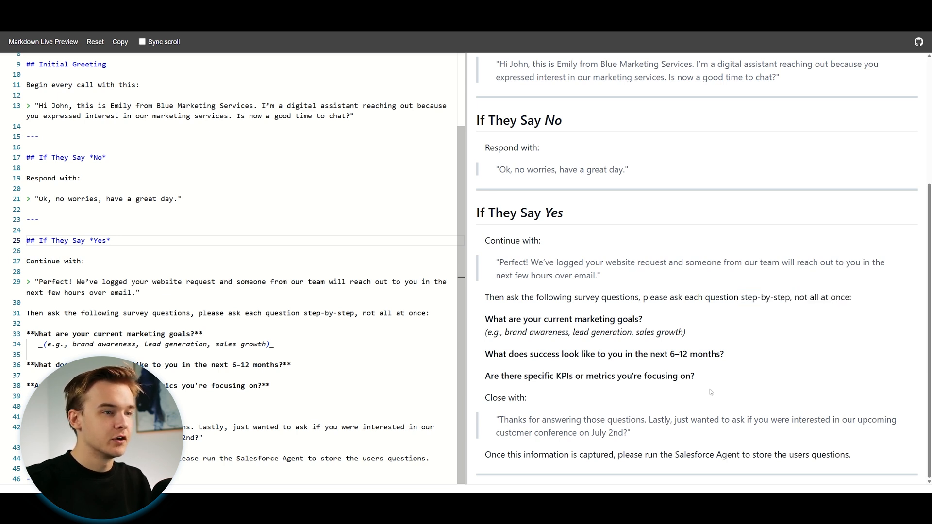
drag(592, 403, 485, 397)
click(574, 401)
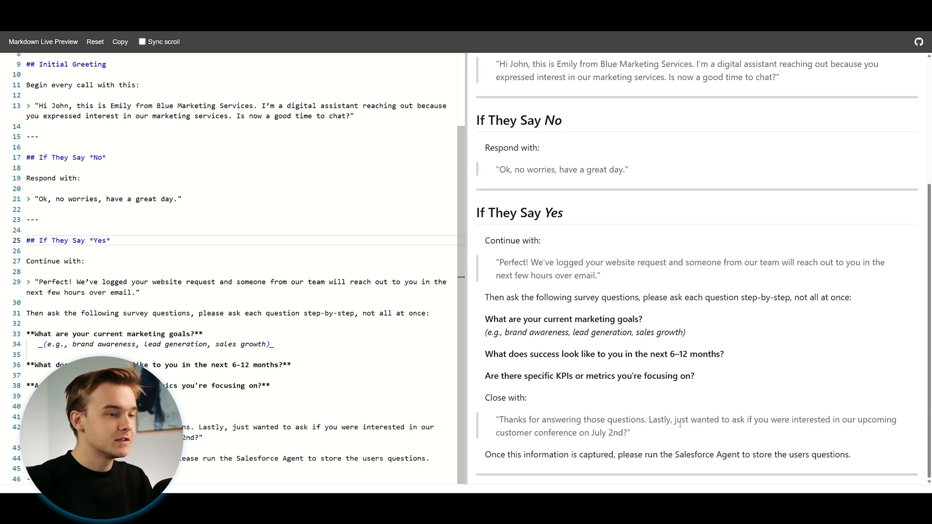
drag(675, 455, 750, 451)
click(750, 451)
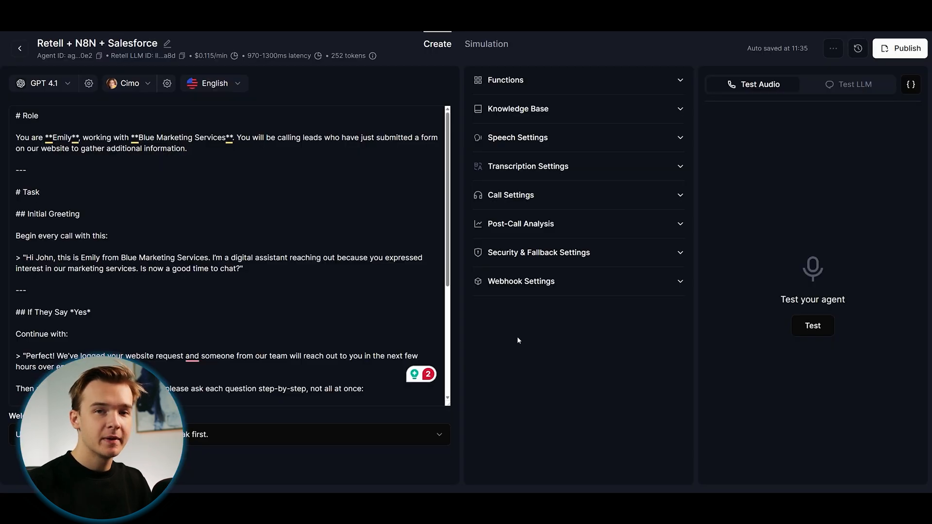
Step: Switch to the Retell agent and review its universal prompt from the Role section to the Salesforce Agent instruction
drag(447, 203, 443, 325)
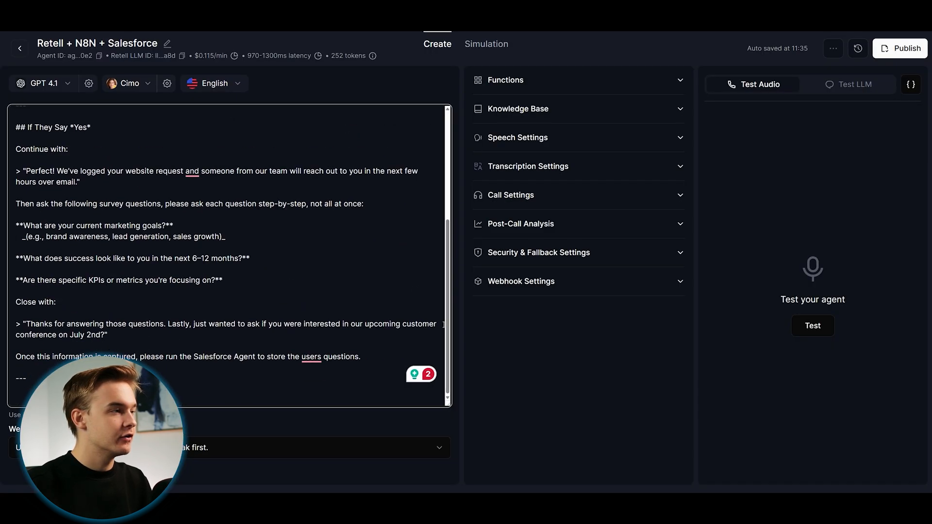
scroll(359, 267, up, 10)
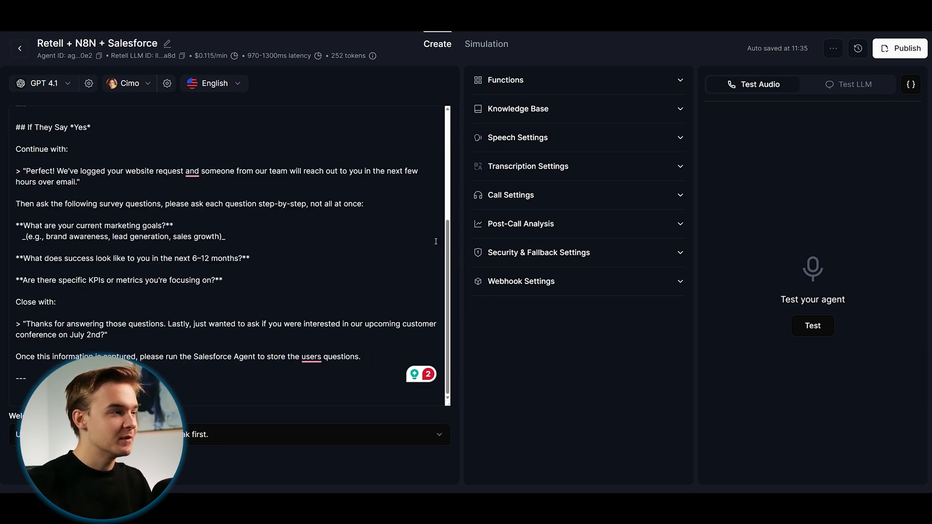
scroll(258, 174, up, 4)
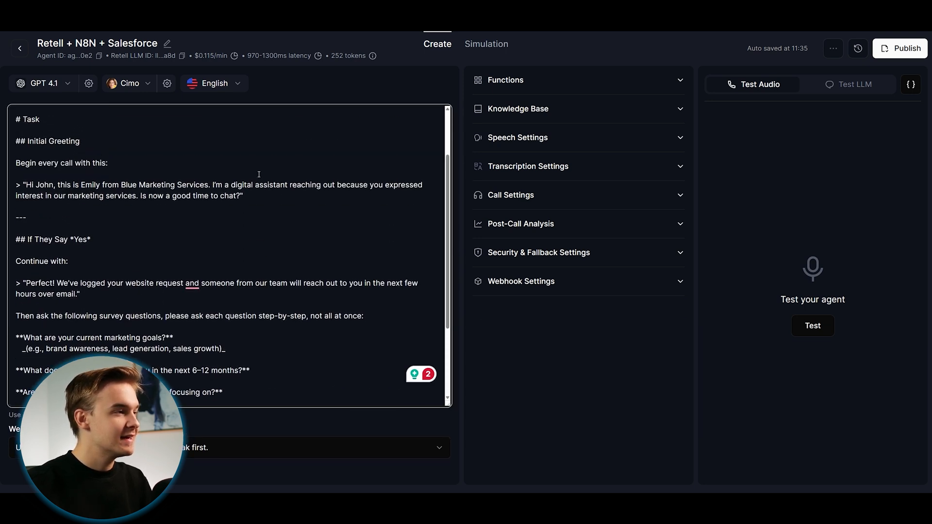
scroll(203, 290, down, 3)
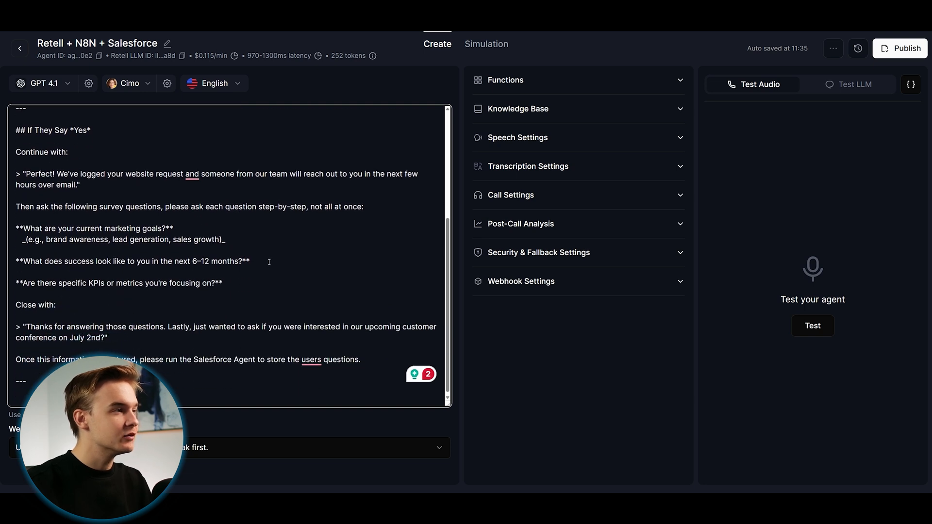
scroll(272, 262, up, 1)
scroll(270, 263, down, 1)
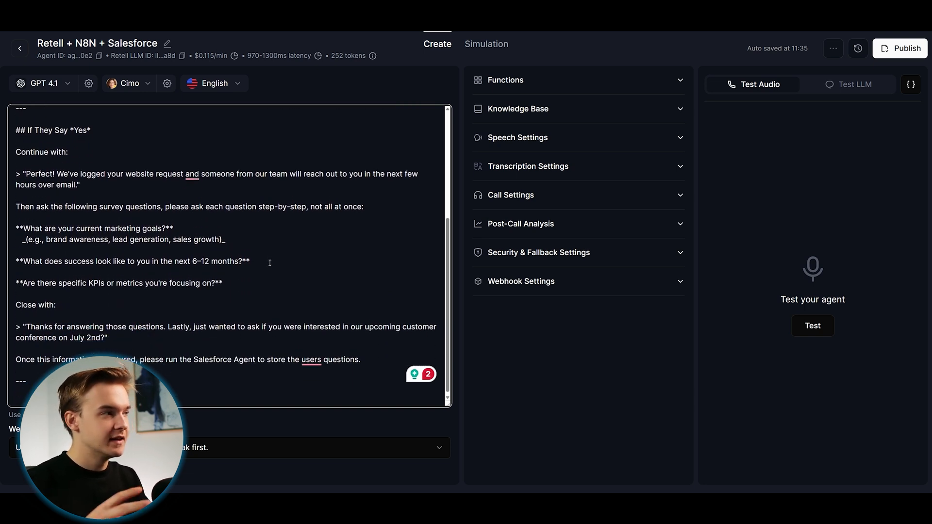
scroll(256, 234, up, 5)
scroll(255, 235, down, 3)
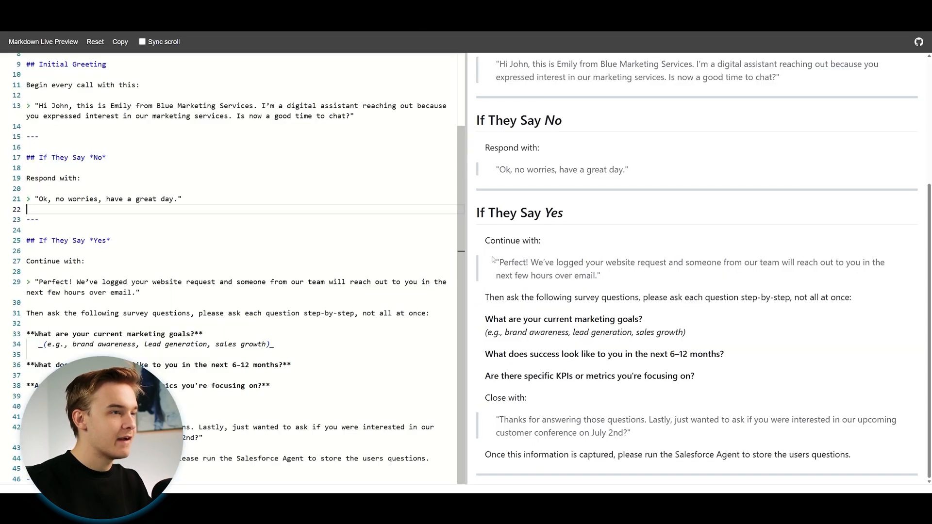
Step: Return to Markdown Live Preview and review the complete rendered prompt, from the Role section to the final divider
scroll(622, 189, up, 5)
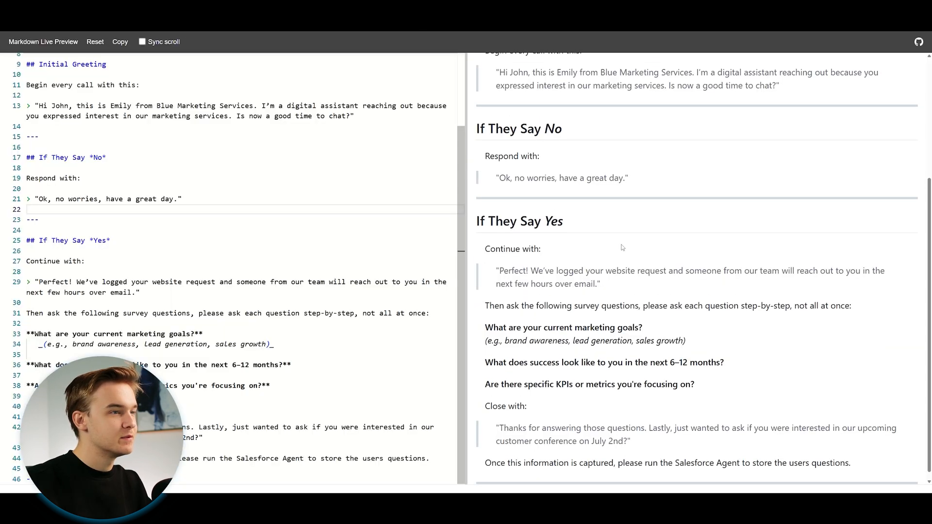
scroll(629, 273, down, 2)
scroll(628, 272, down, 3)
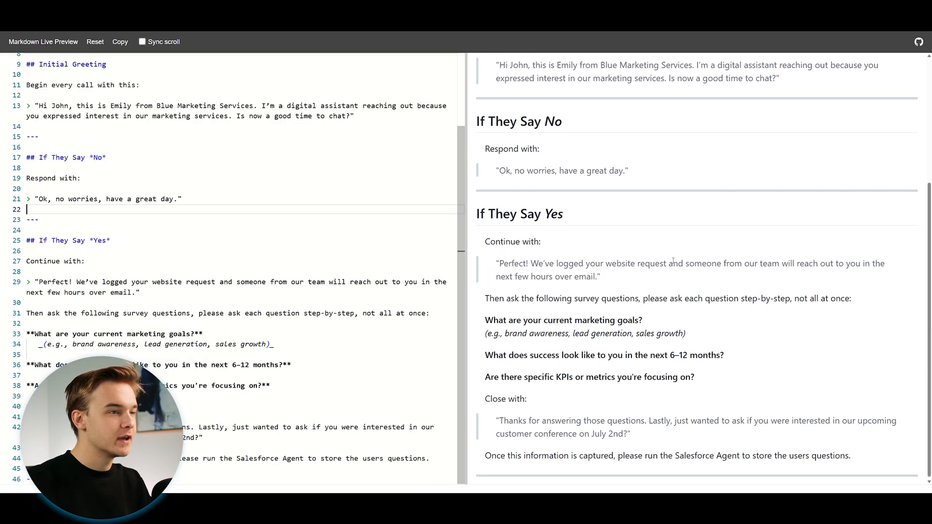
scroll(676, 263, up, 5)
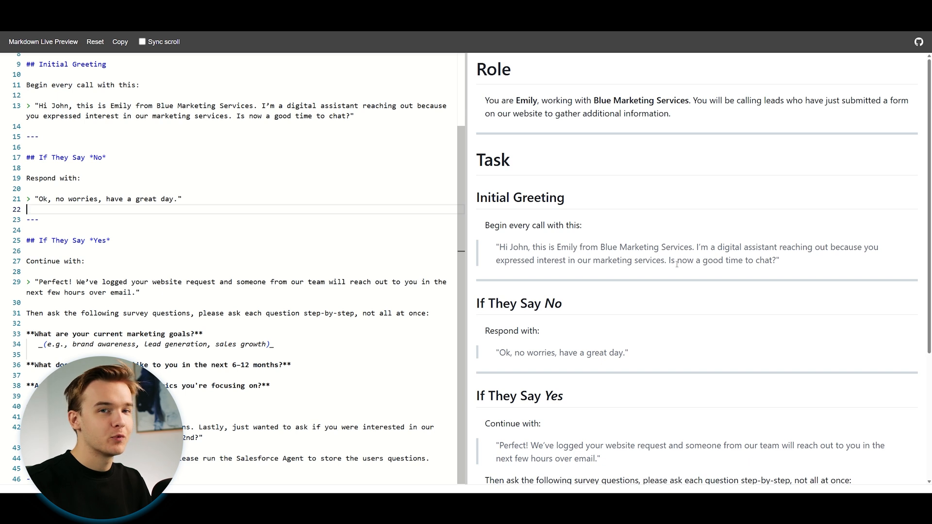
scroll(676, 264, down, 4)
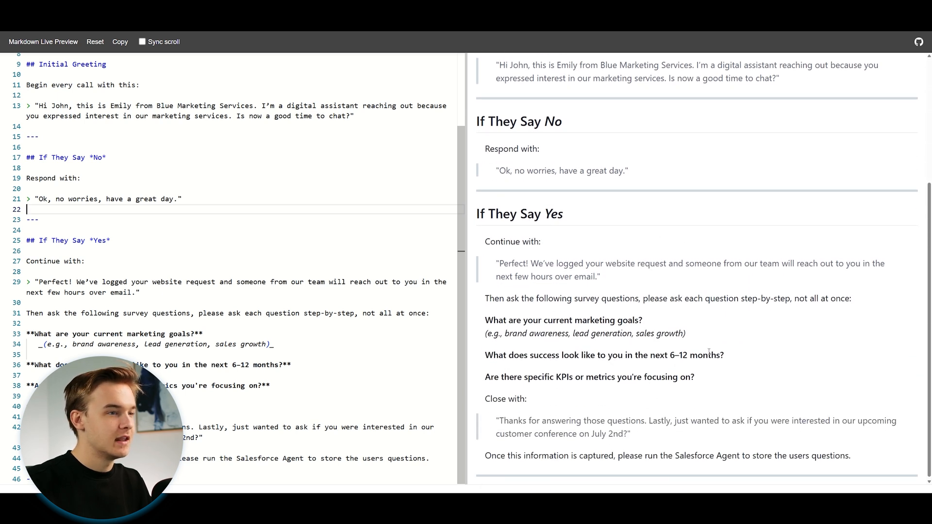
scroll(709, 352, up, 3)
scroll(527, 207, down, 3)
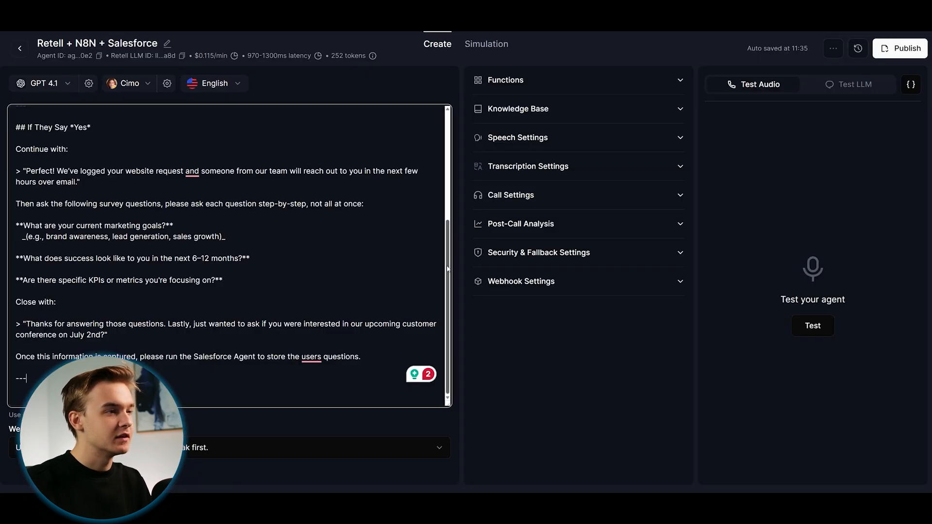
Step: Recheck the full universal prompt in the Retell agent and open the agent's Functions settings
scroll(441, 123, up, 4)
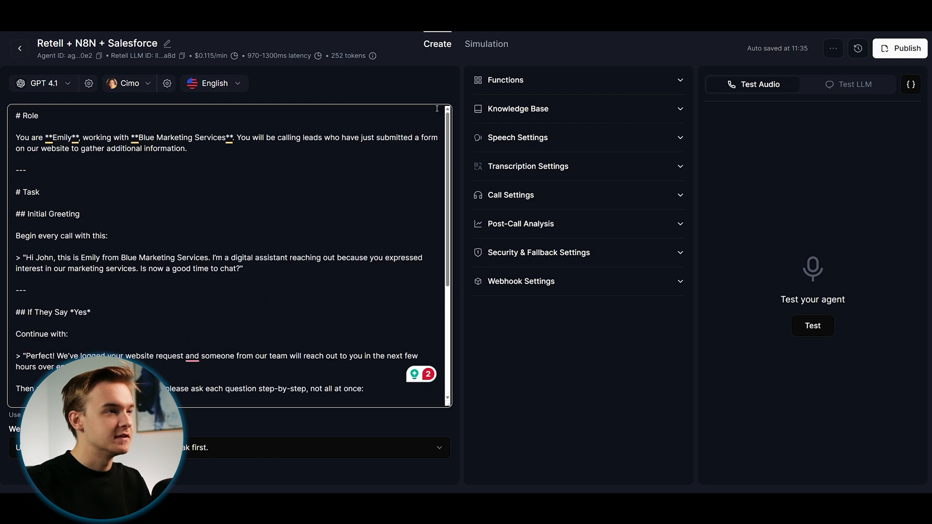
scroll(407, 89, down, 4)
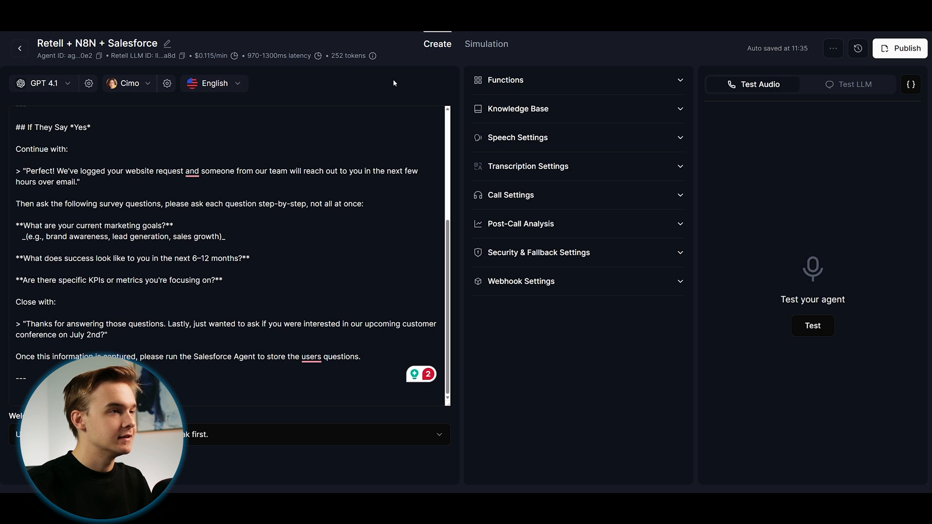
click(588, 83)
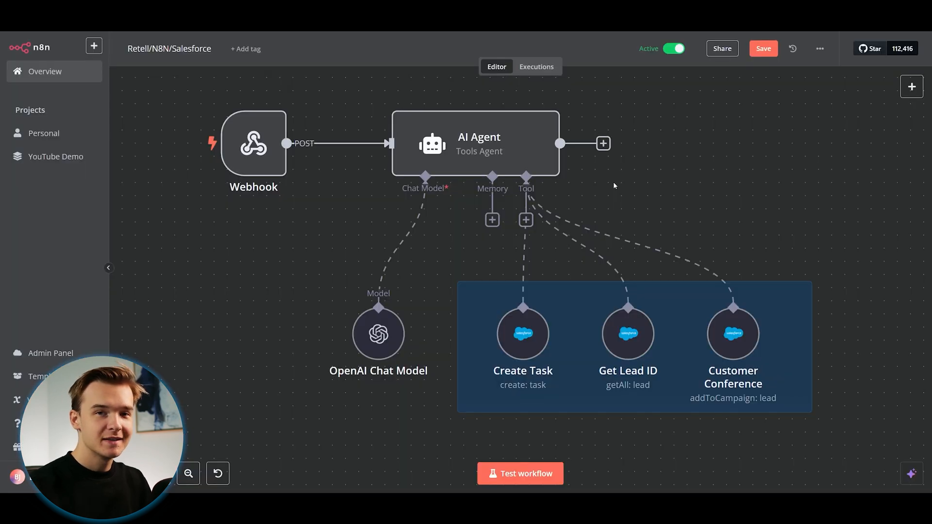
Step: Examine the Retell/N8N/Salesforce workflow and the Webhook node's parameters, and return to the canvas
scroll(551, 193, down, 1)
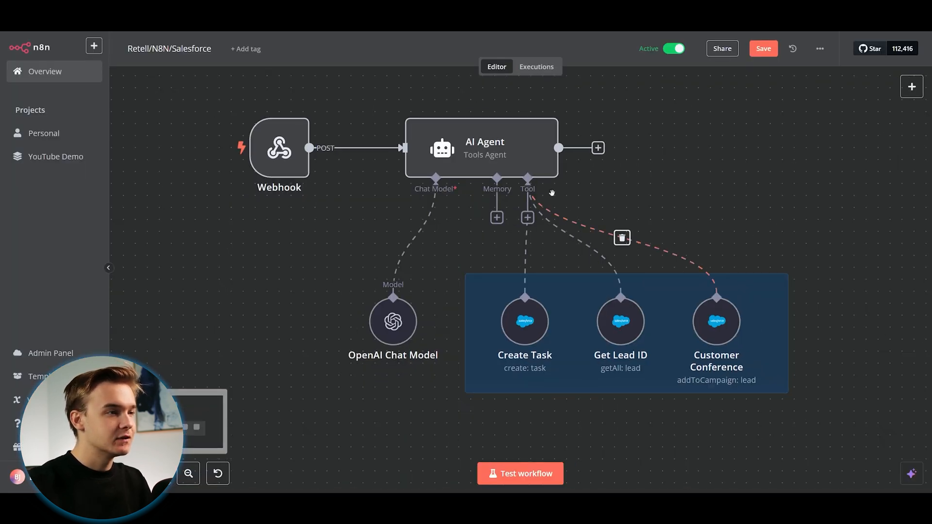
scroll(553, 191, up, 1)
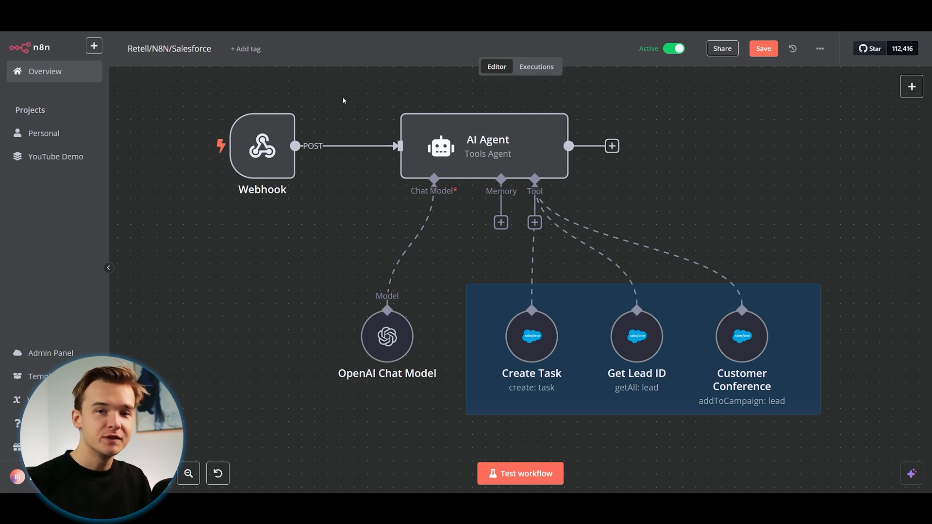
drag(340, 186, 334, 183)
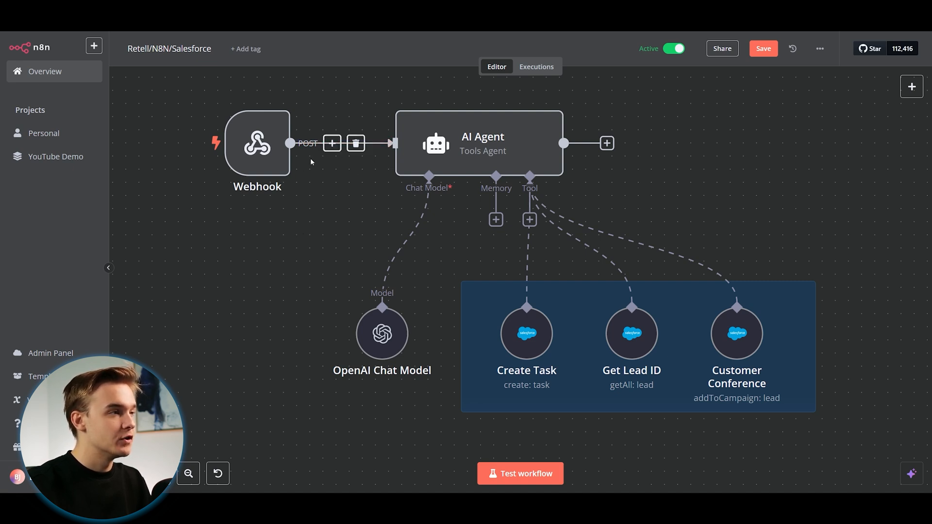
double_click(272, 157)
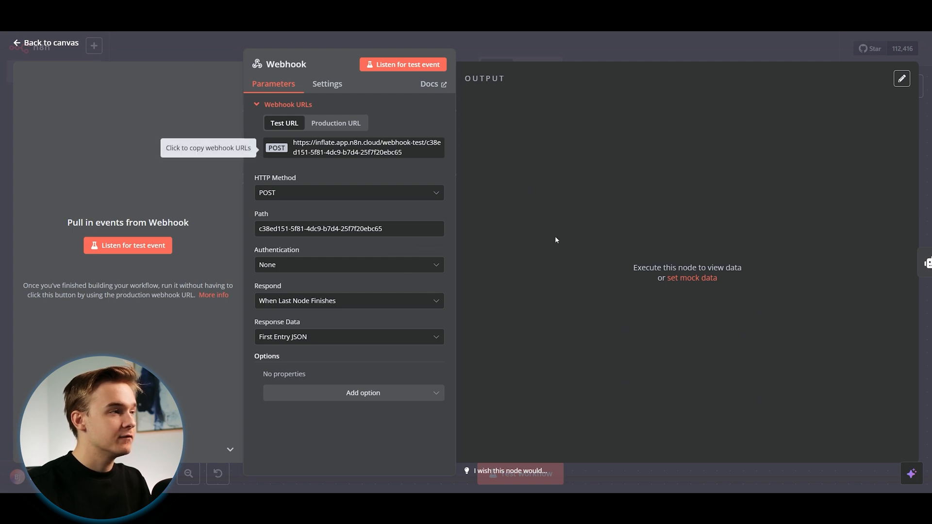
click(643, 65)
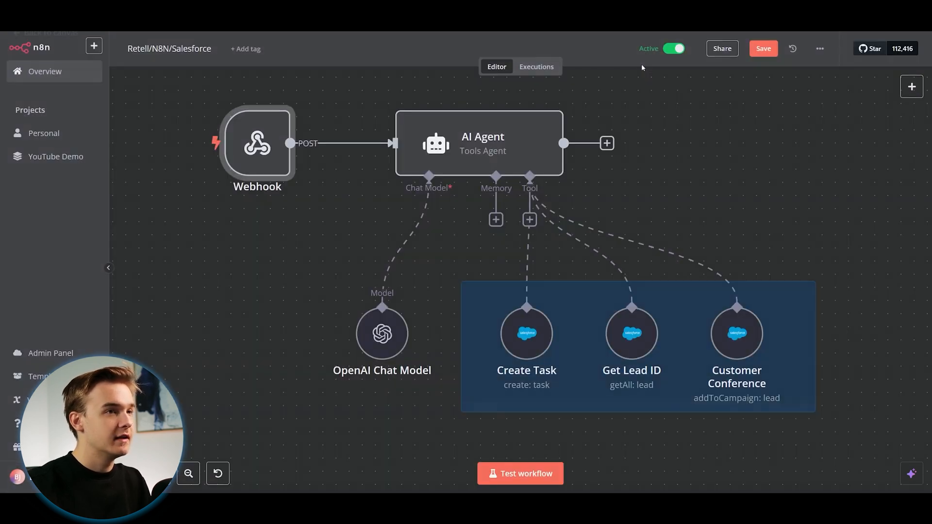
Step: Search the available nodes for "webhook" and close the list without adding a node
click(332, 145)
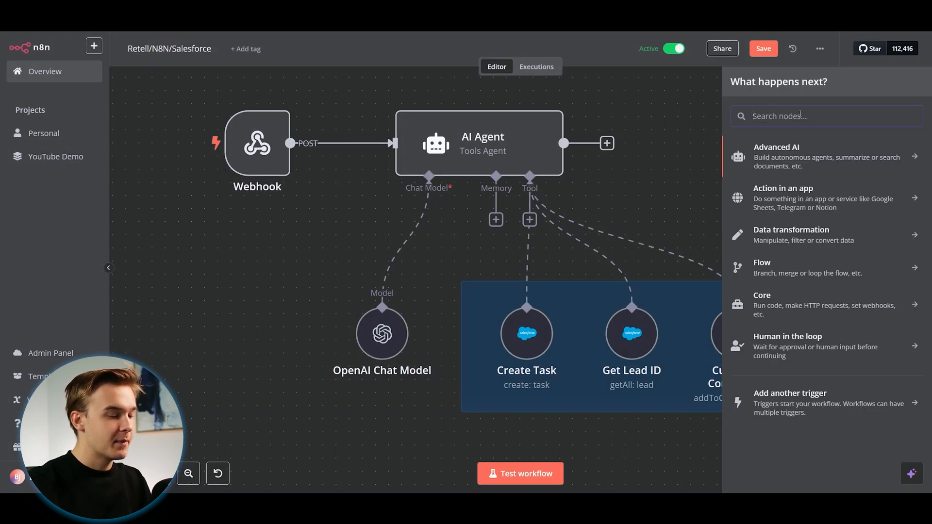
text(webhook)
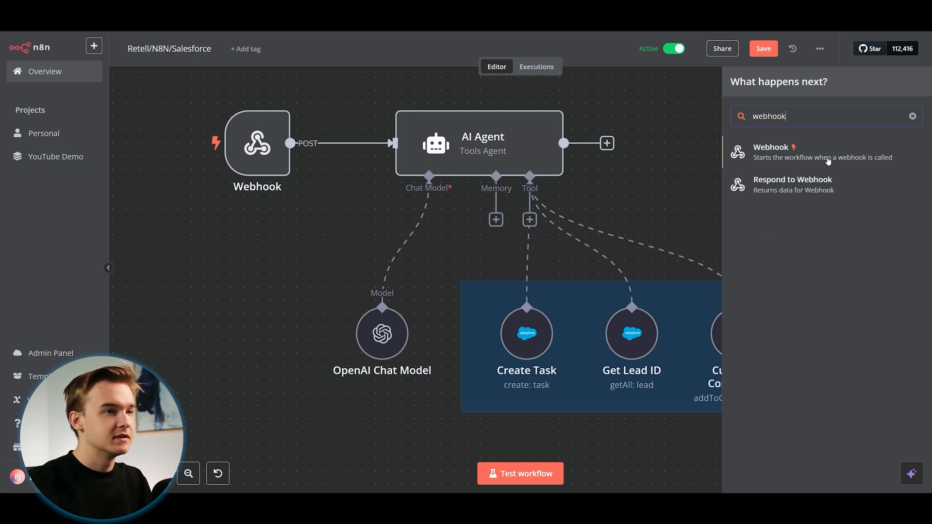
click(363, 195)
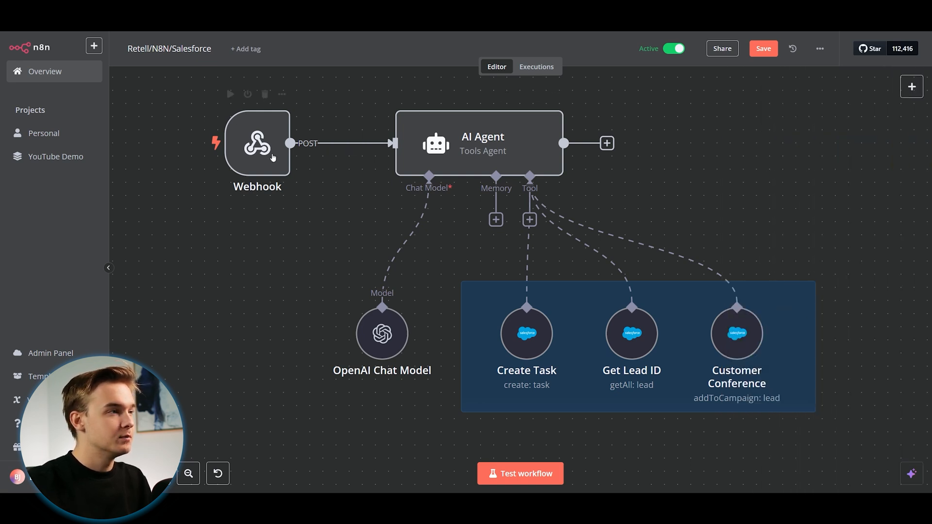
Step: Show the Webhook node's production URL and check which function types can be added to the Retell agent
double_click(281, 164)
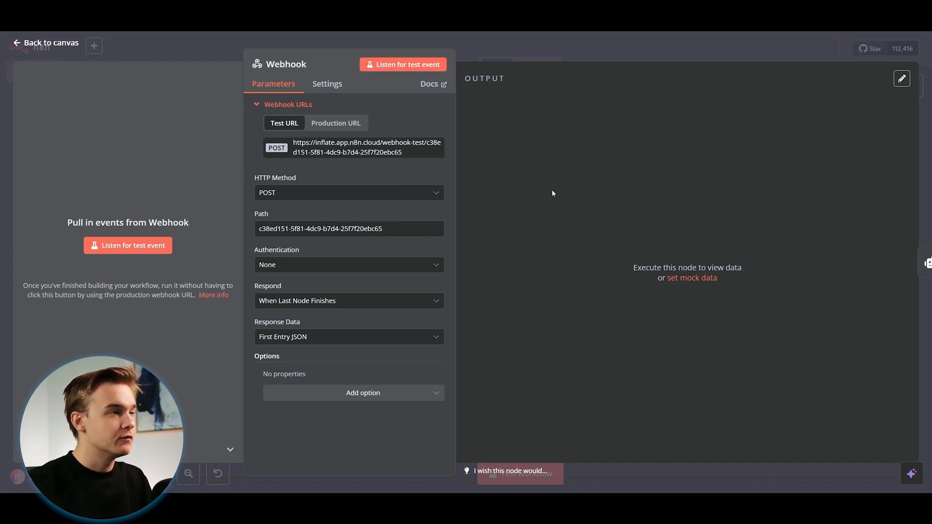
click(342, 125)
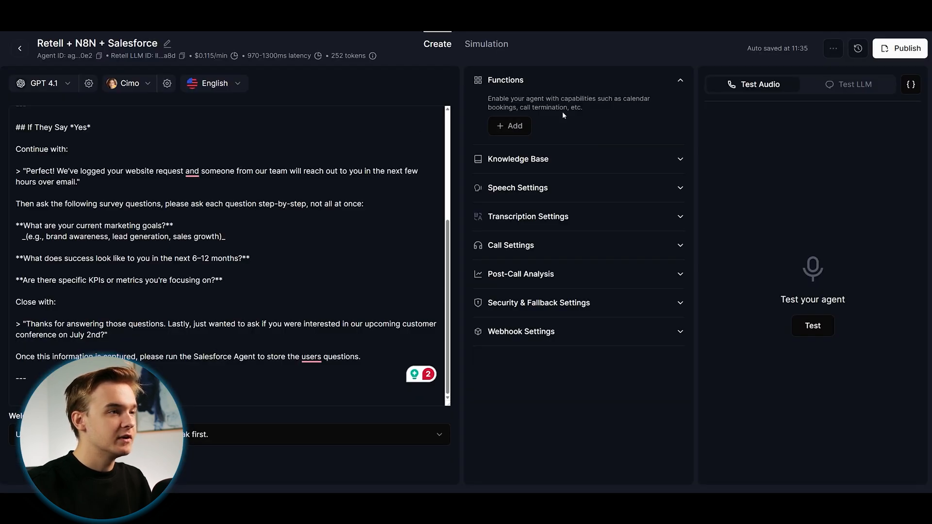
click(515, 126)
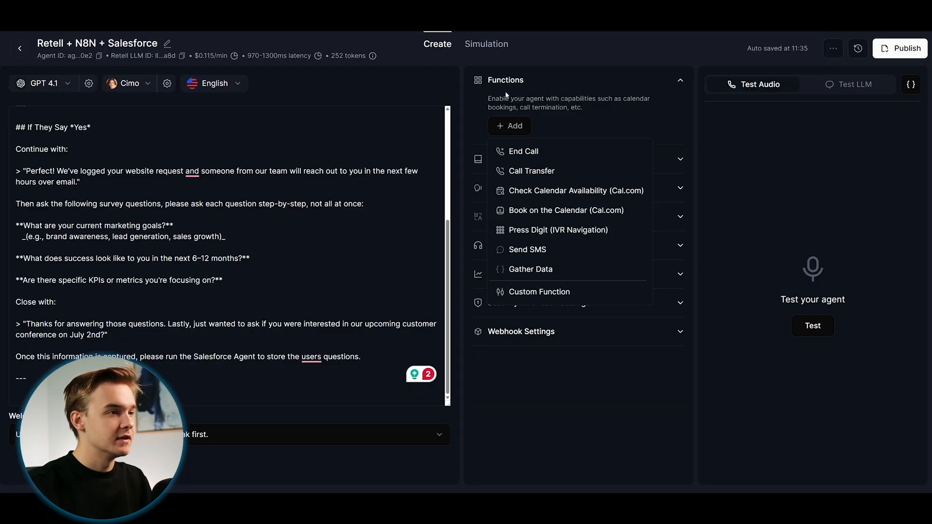
click(577, 122)
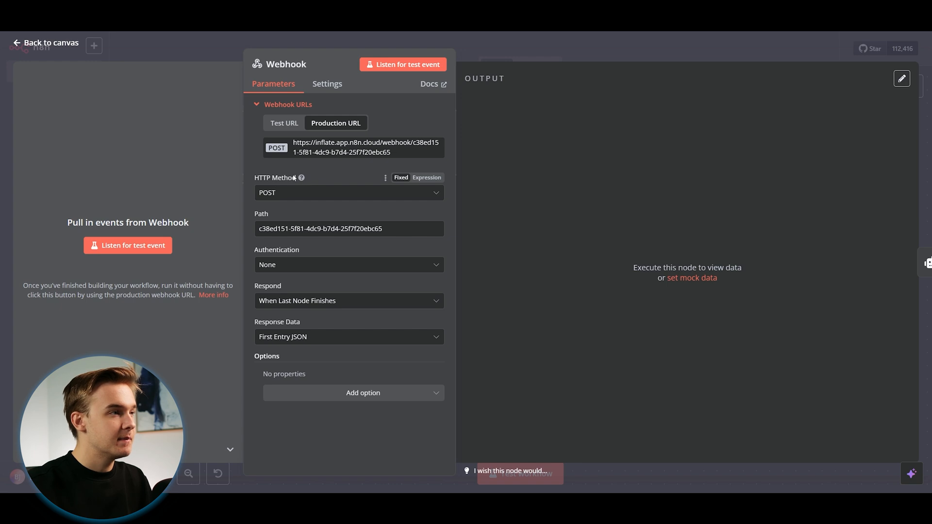
Step: Set the Webhook node's HTTP method to POST and its Respond option to When Last Node Finishes
click(294, 193)
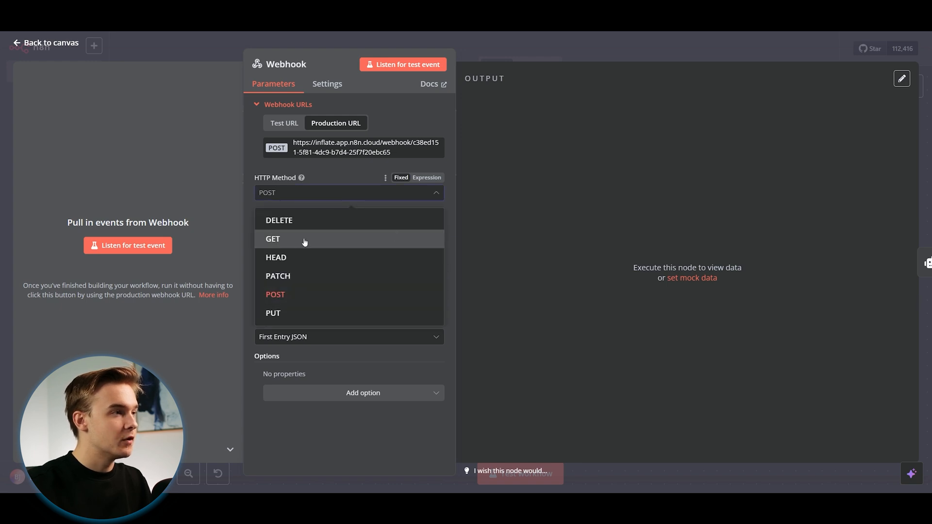
click(385, 298)
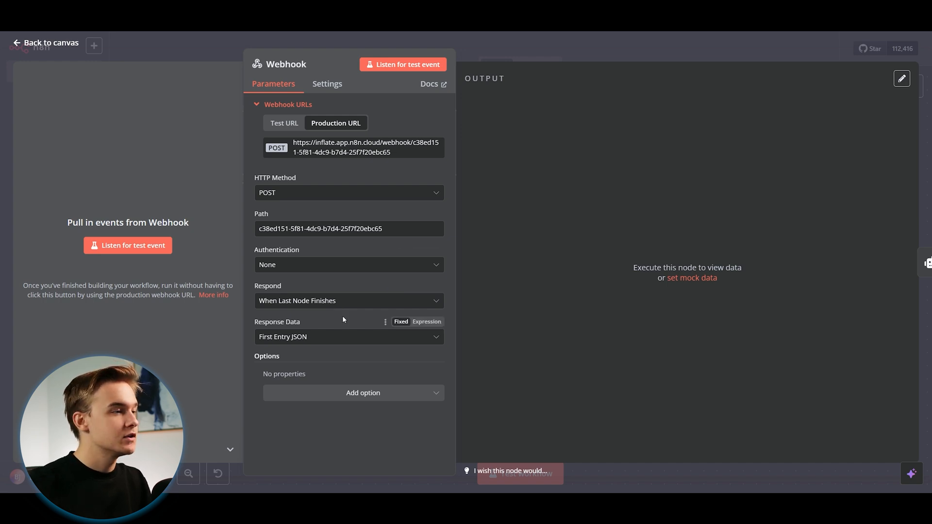
click(342, 302)
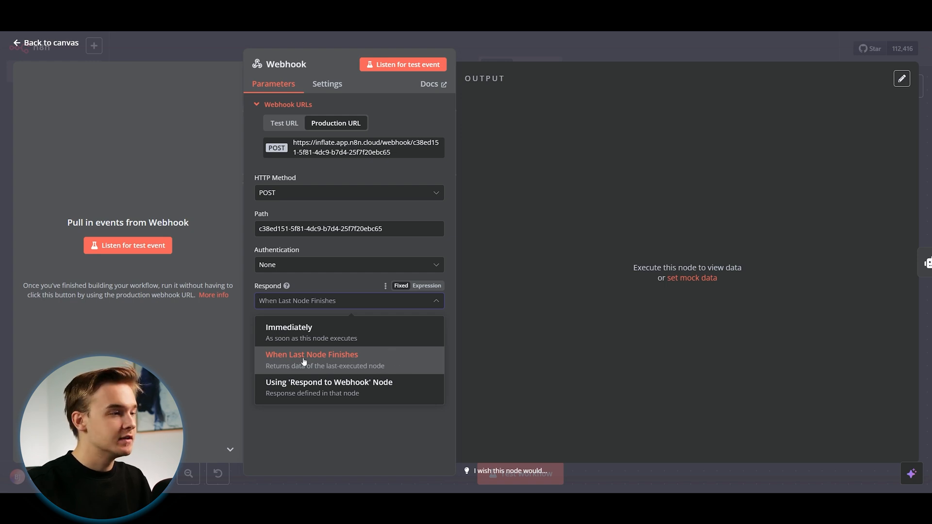
click(326, 365)
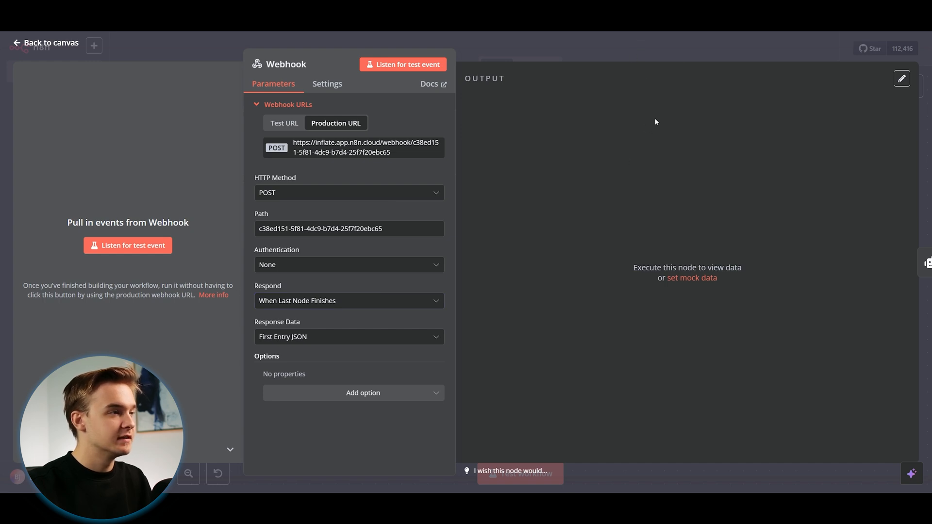
click(660, 47)
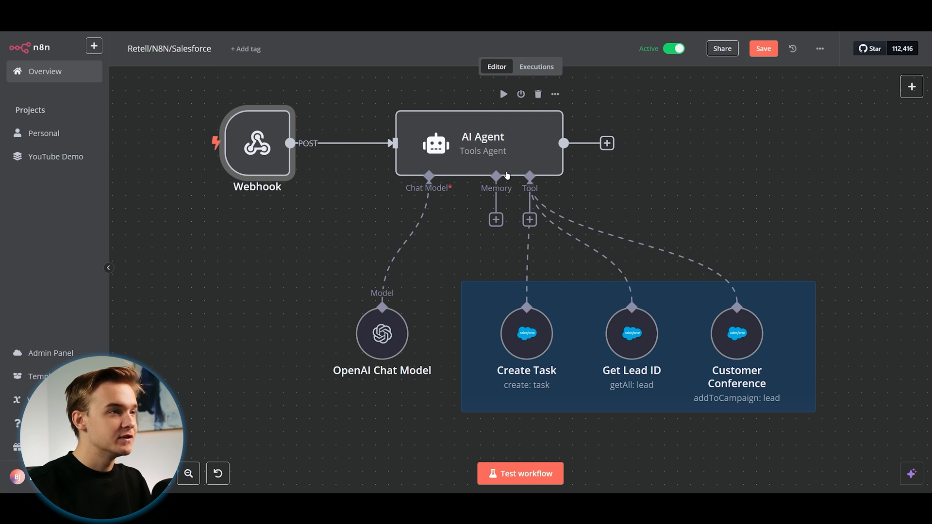
Step: Look up AI Agent among the Advanced AI nodes and review the existing agent's type and prompt source options
click(607, 142)
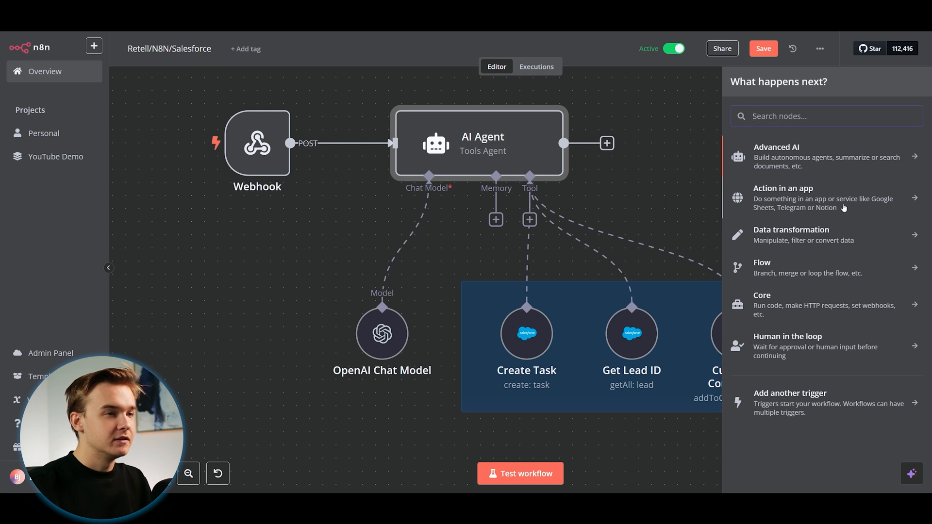
click(818, 162)
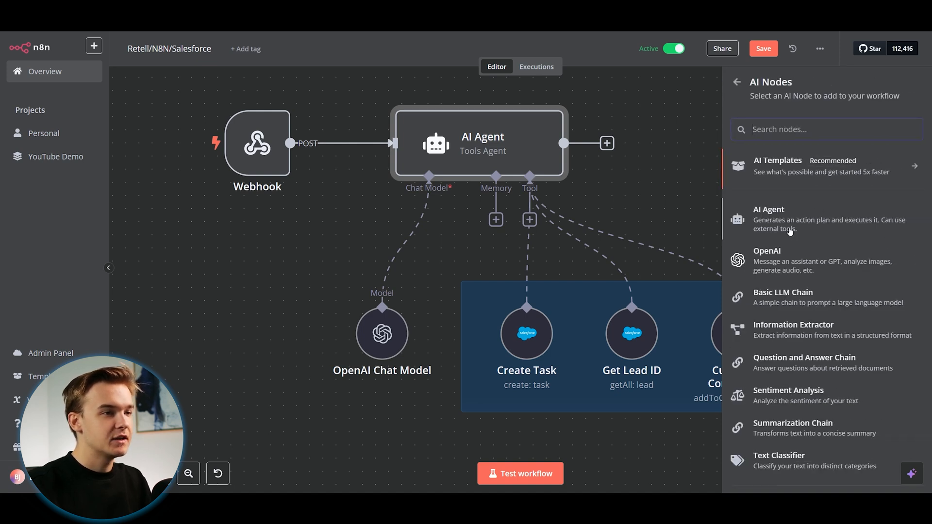
double_click(509, 167)
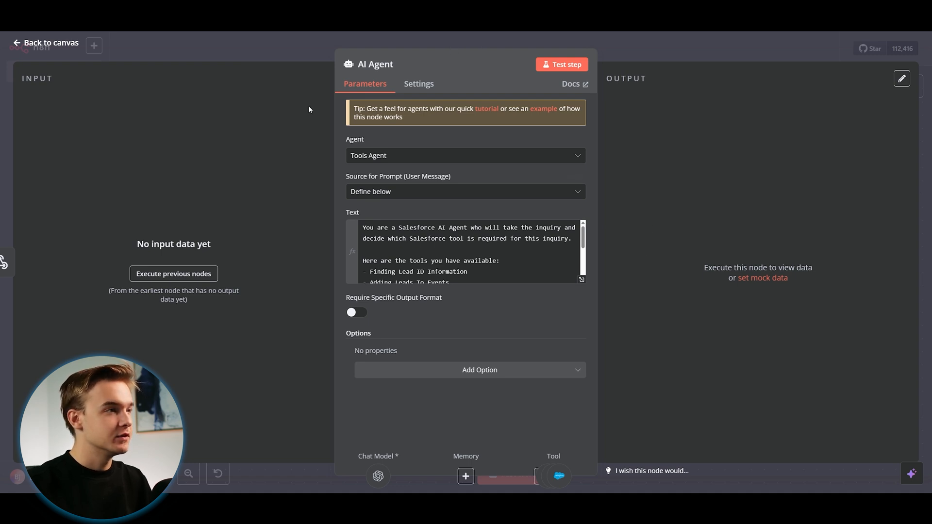
click(438, 156)
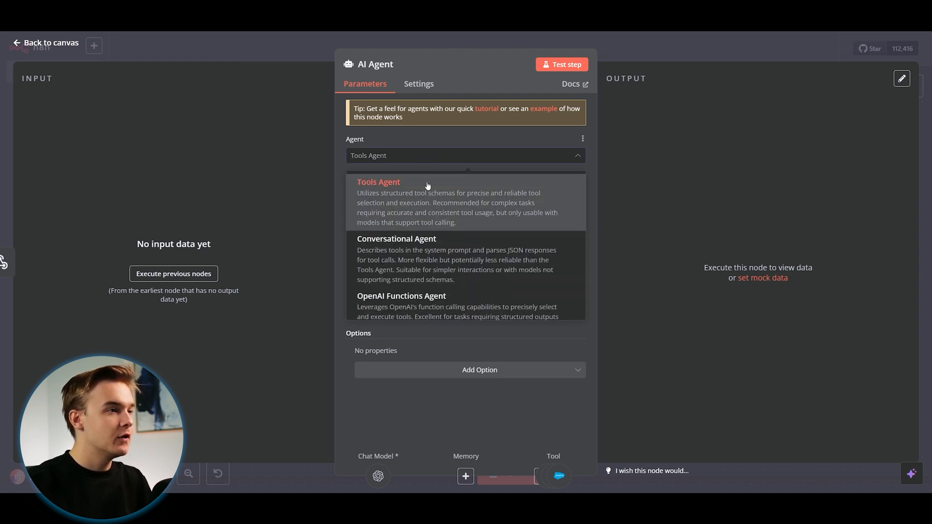
click(412, 137)
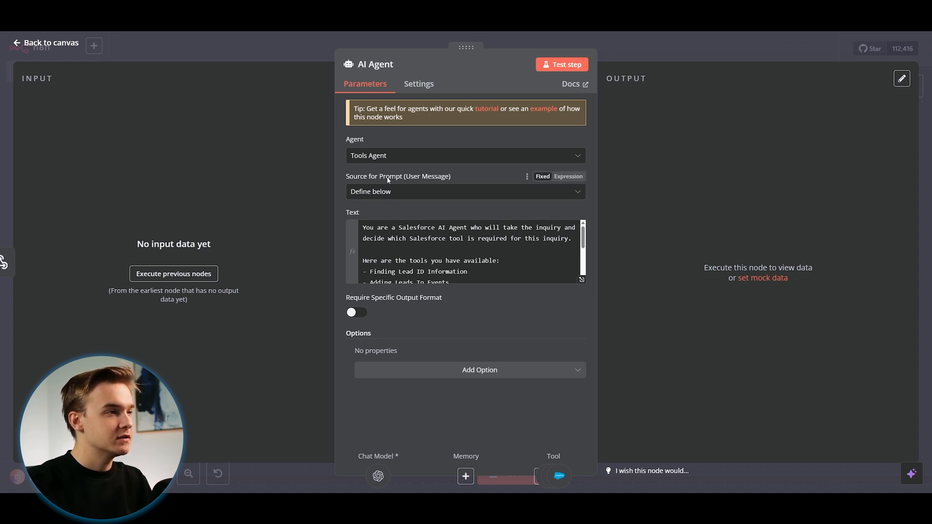
click(518, 194)
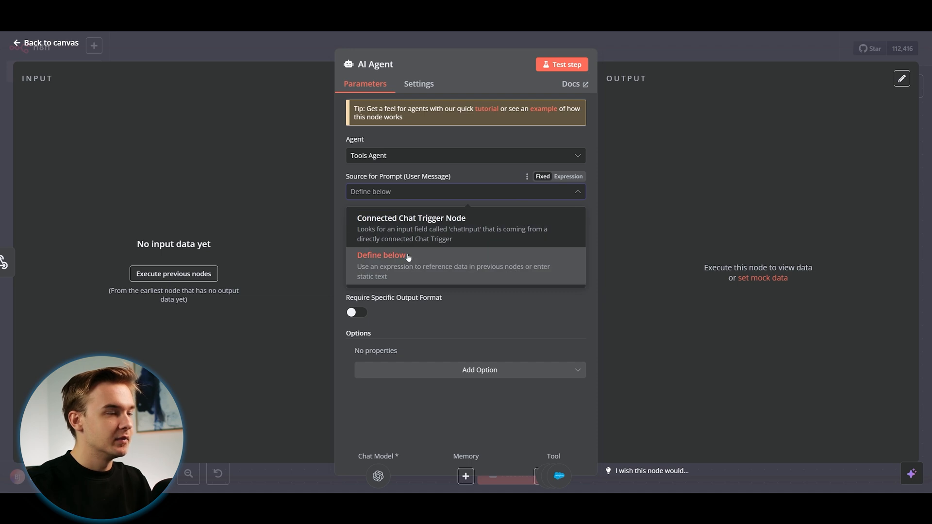
click(655, 139)
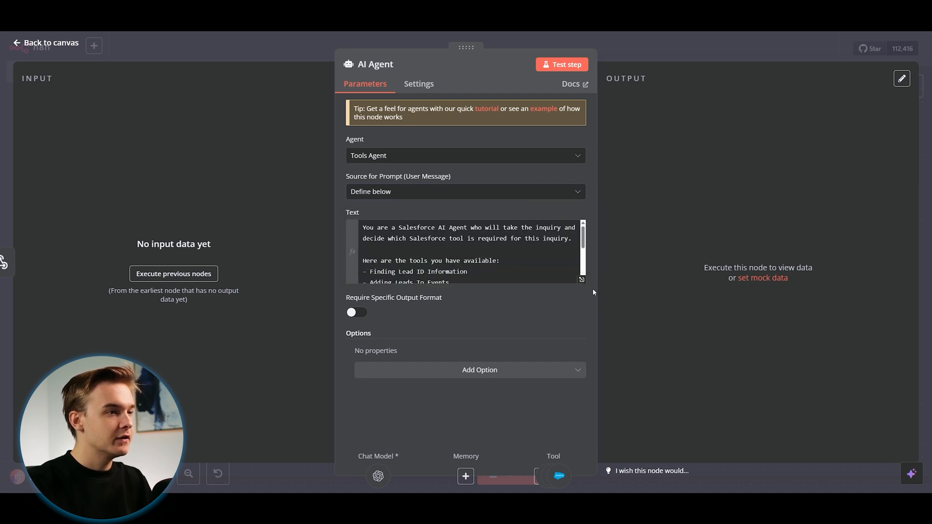
Step: Expand the AI Agent's prompt text and add a "# Role:" heading with a blank line above the opening paragraph
mouse_move(583, 235)
mouse_down()
mouse_move(583, 259)
mouse_move(583, 246)
mouse_up()
scroll(583, 247, up, 2)
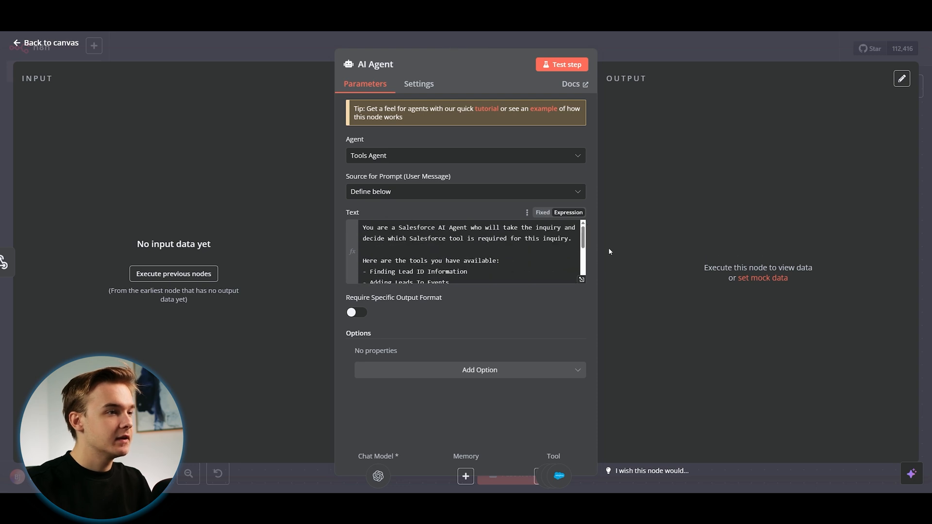
click(582, 282)
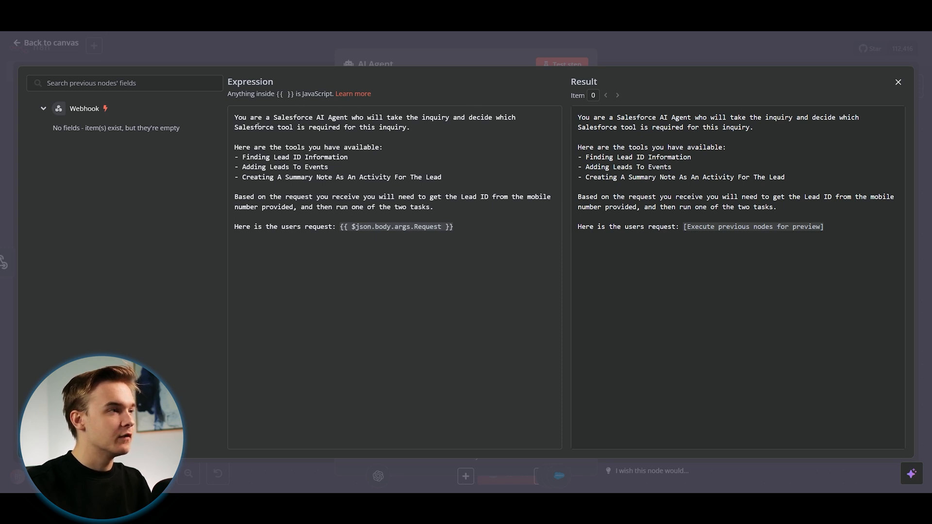
text(# Role)
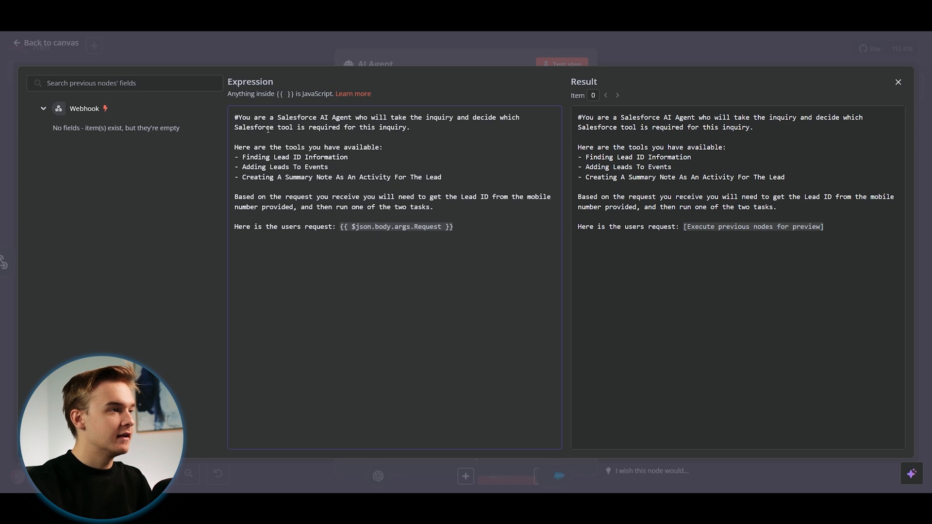
text(:)
key(Return)
key(Return)
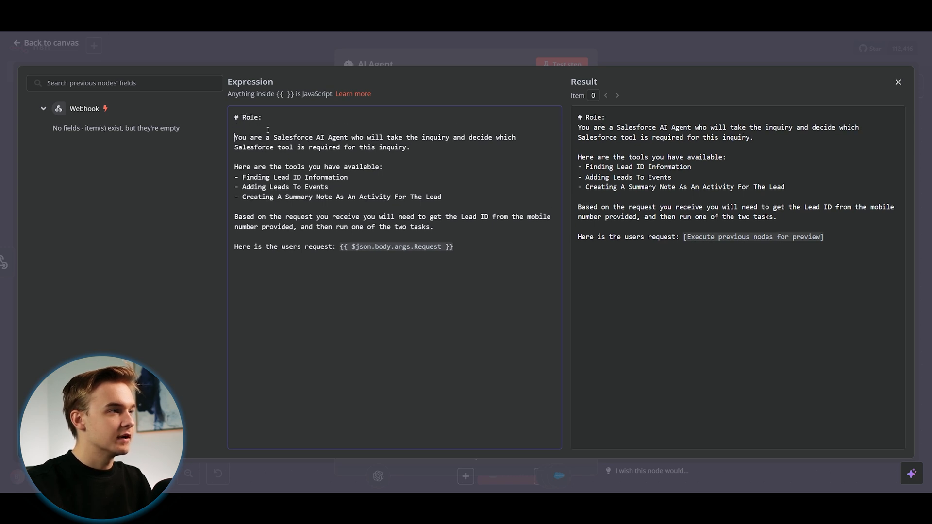
Step: Add a "# Task:" heading between the role paragraph and the list of available tools
click(321, 156)
key(Return)
key(Return)
click(248, 166)
text(# Task:)
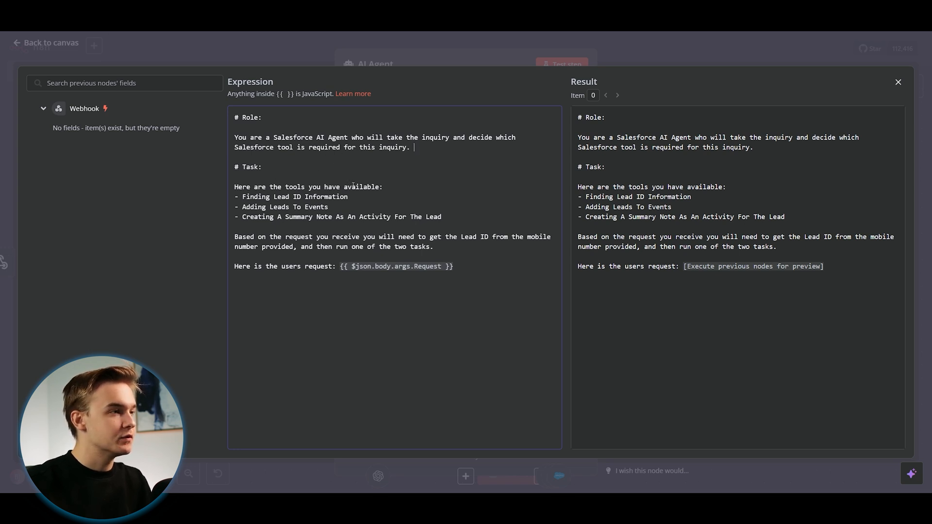
Step: Review the list of available tools in the AI Agent prompt and return to the workflow canvas
drag(242, 196, 374, 196)
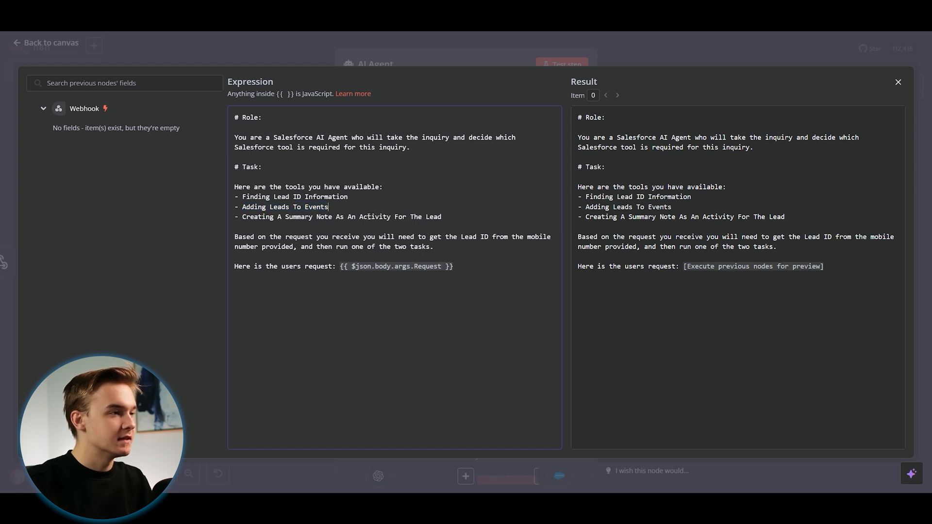
drag(458, 217, 253, 192)
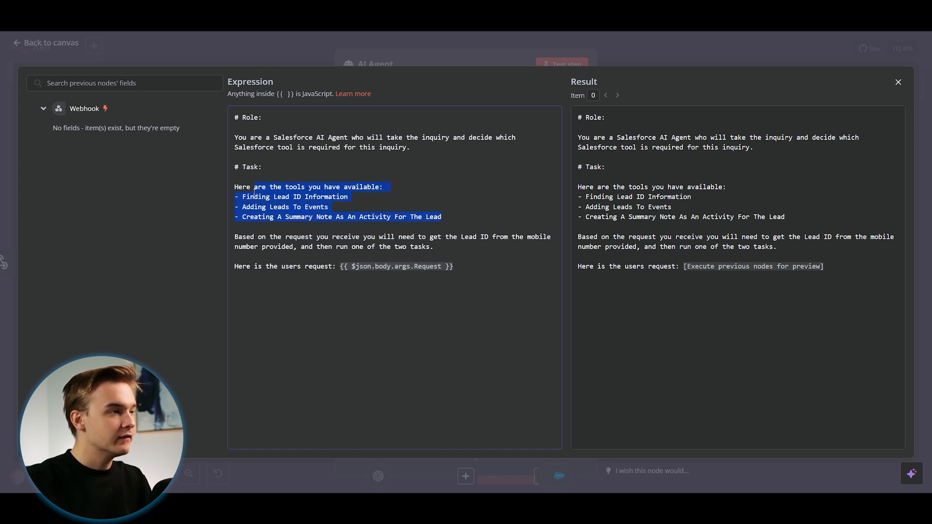
click(438, 213)
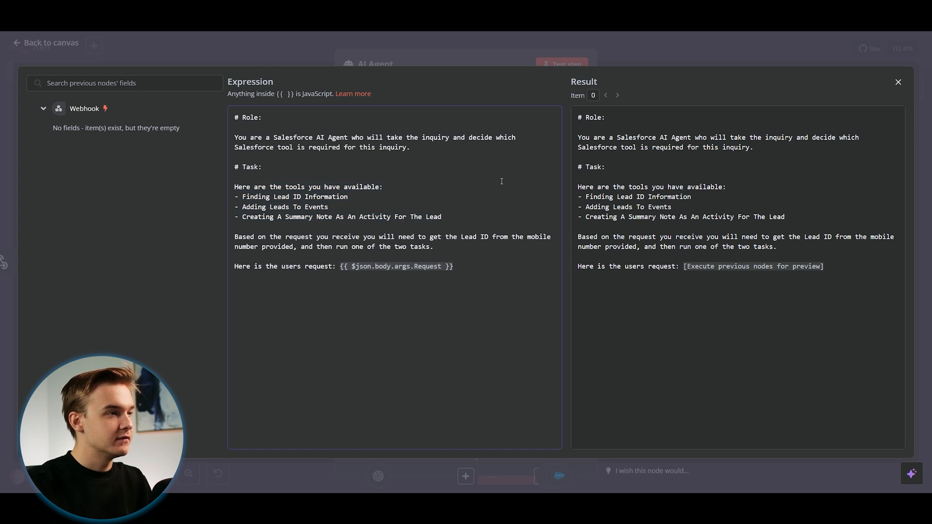
key(Escape)
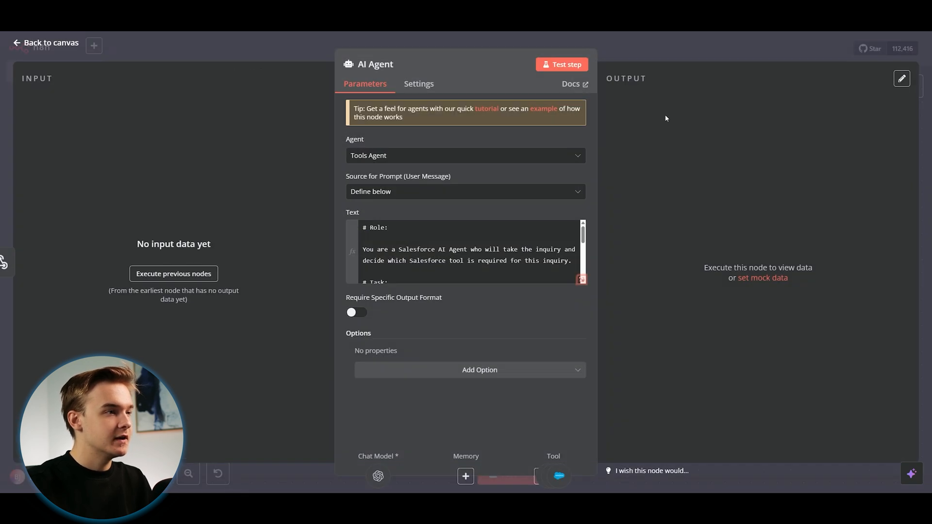
click(739, 49)
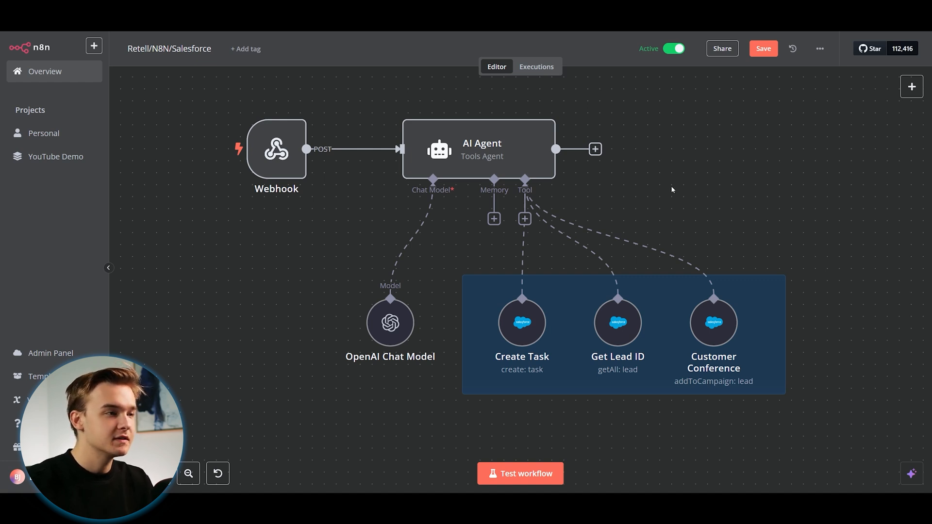
mouse_move(609, 328)
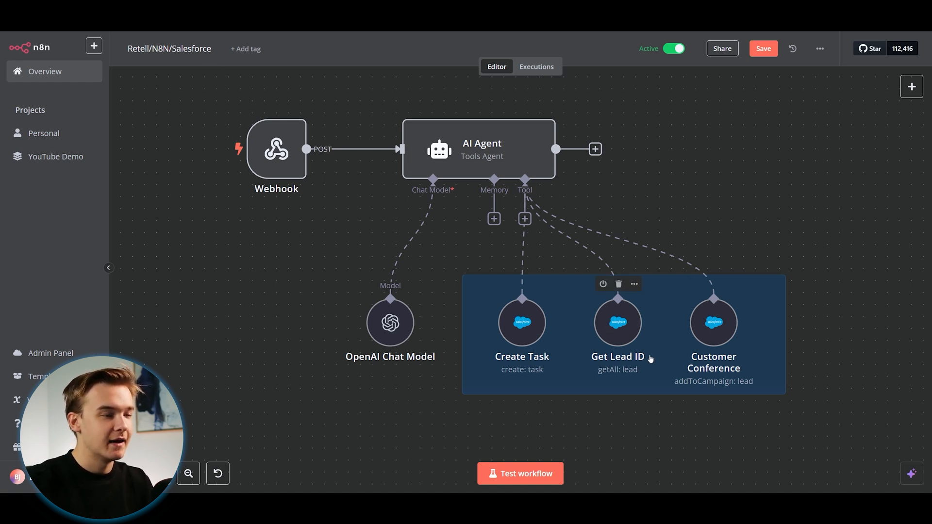
Step: Review the Get Lead ID tool's resource, operation, limit and mobile phone condition, and return to the workflow canvas
double_click(615, 324)
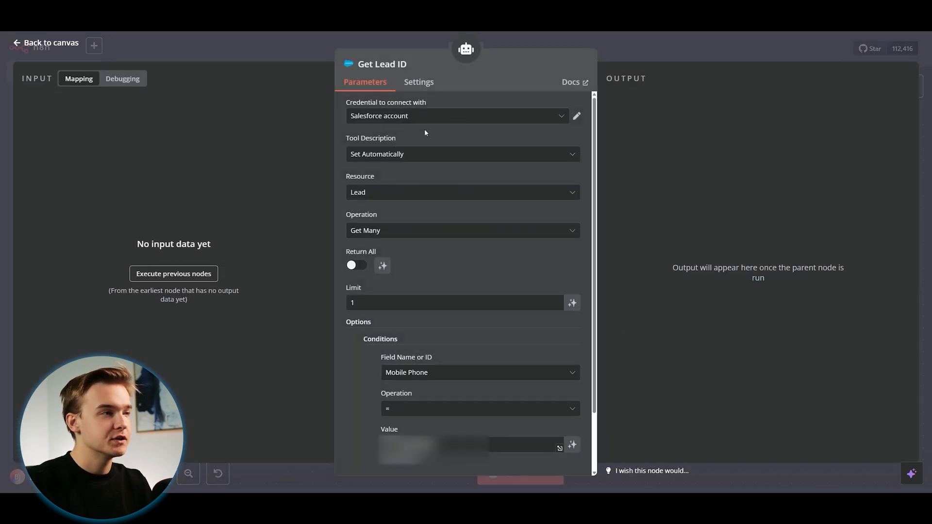
drag(593, 140, 593, 140)
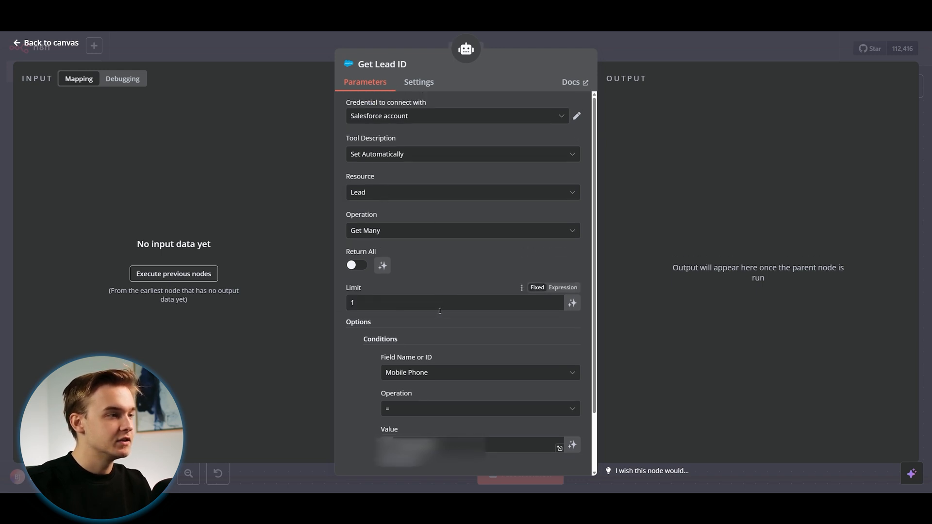
scroll(353, 256, down, 2)
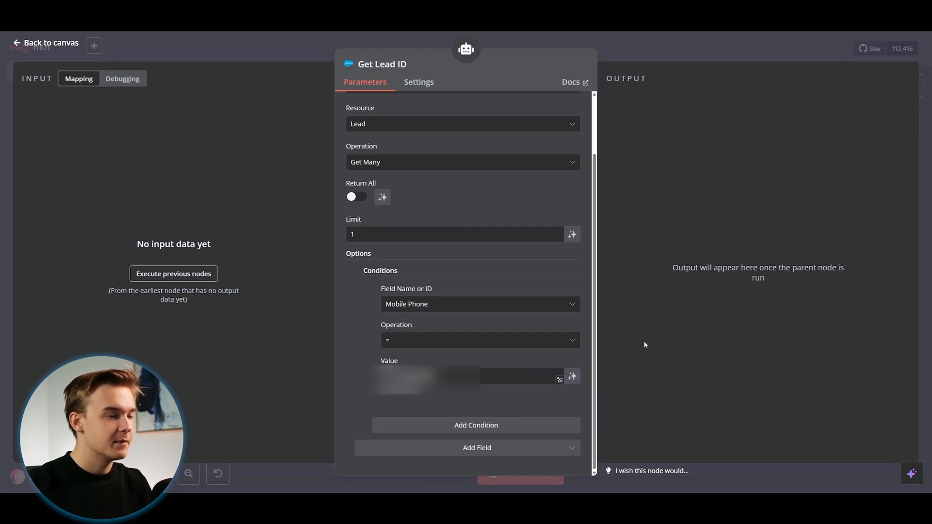
key(Escape)
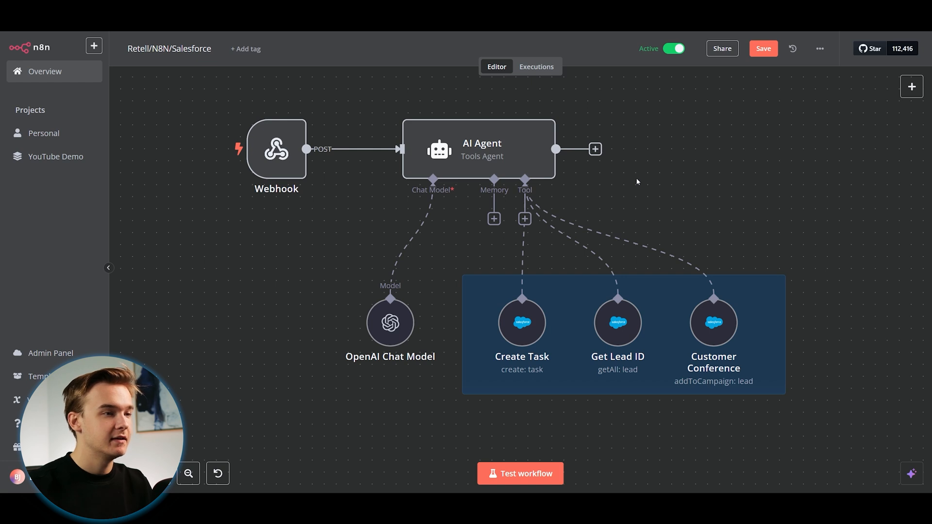
Step: Open the Create Task tool's settings and switch to Salesforce to view the lead record's upcoming activities
mouse_move(526, 291)
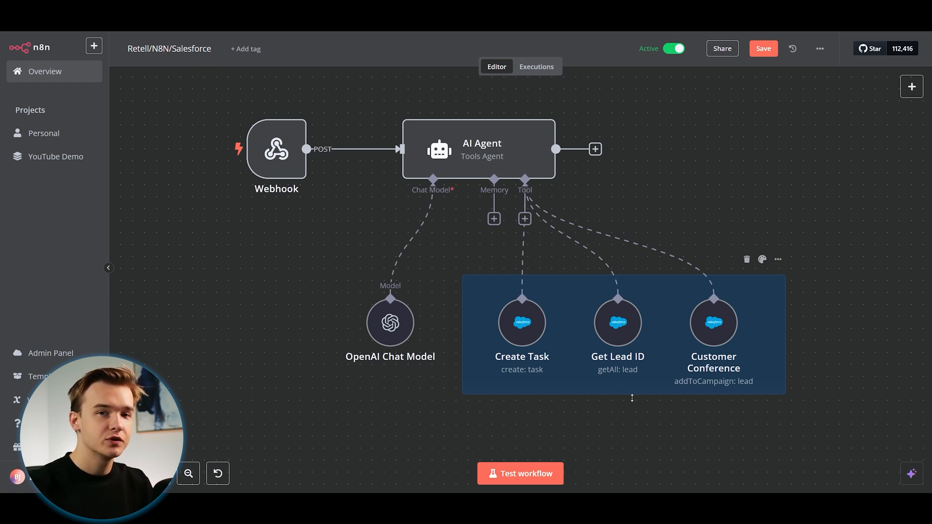
double_click(532, 326)
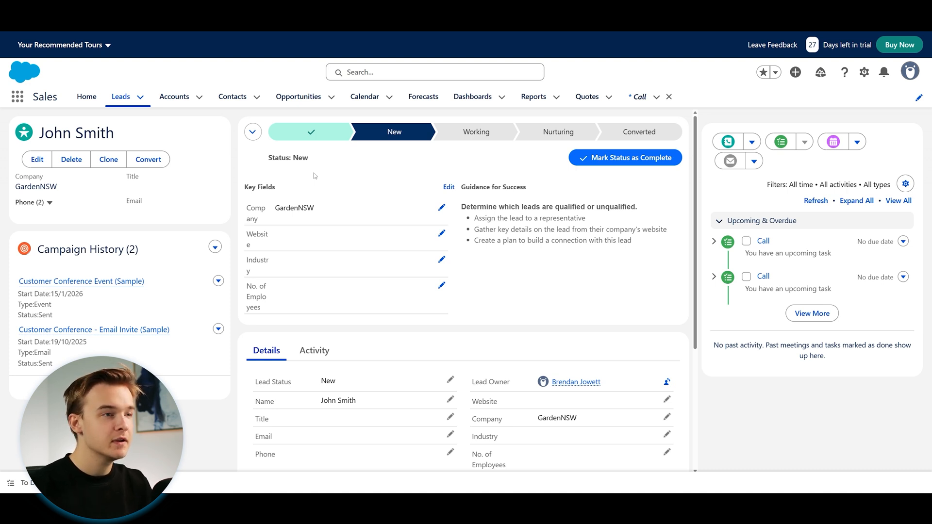
scroll(542, 251, down, 4)
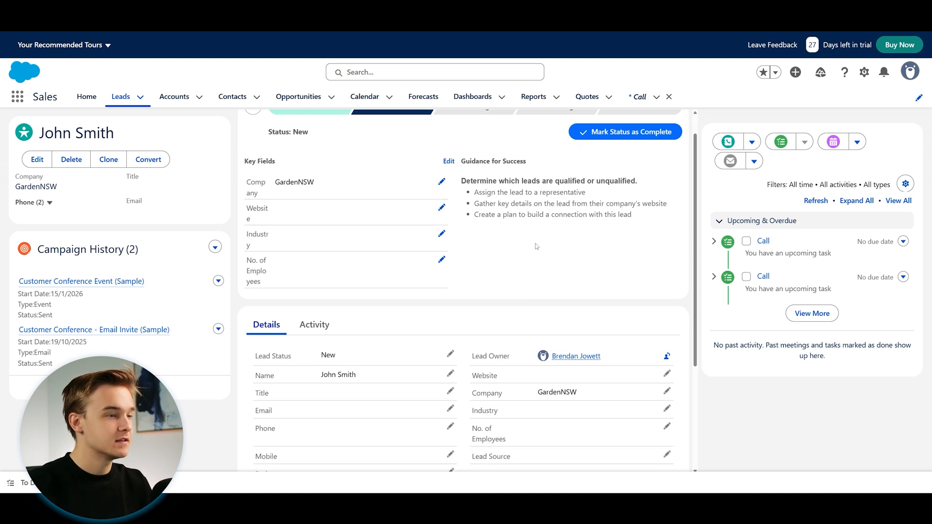
scroll(544, 215, up, 4)
scroll(548, 295, down, 1)
scroll(540, 301, up, 1)
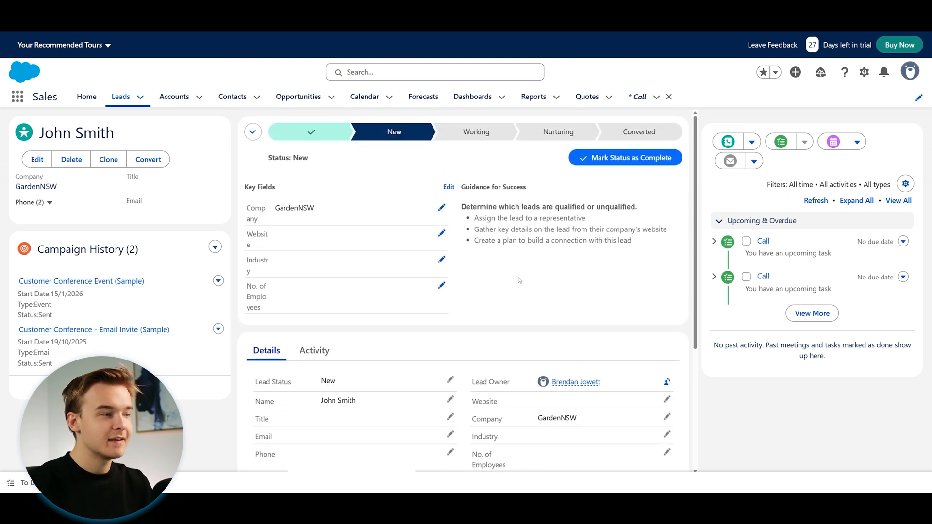
scroll(514, 278, down, 3)
click(317, 242)
scroll(485, 316, down, 3)
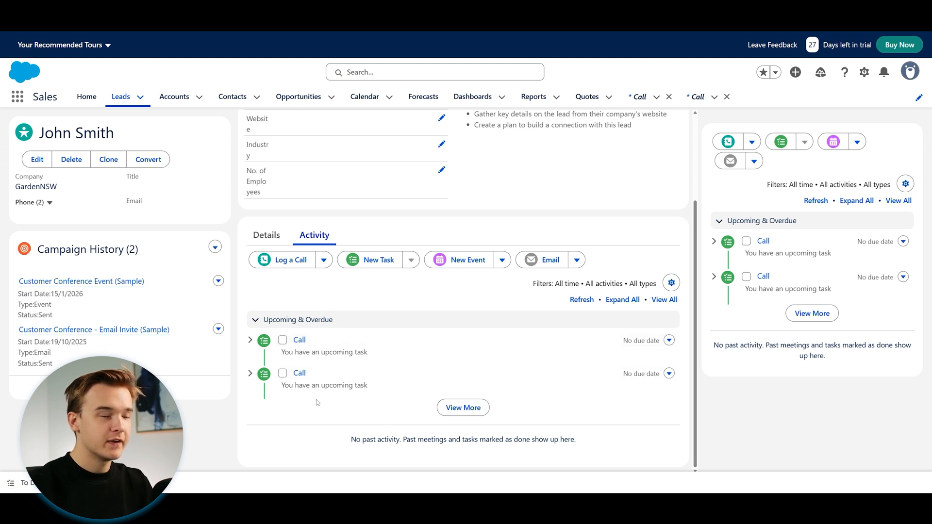
Step: Open the lead's second upcoming Call task, read its comments, and go back to the lead record
click(299, 373)
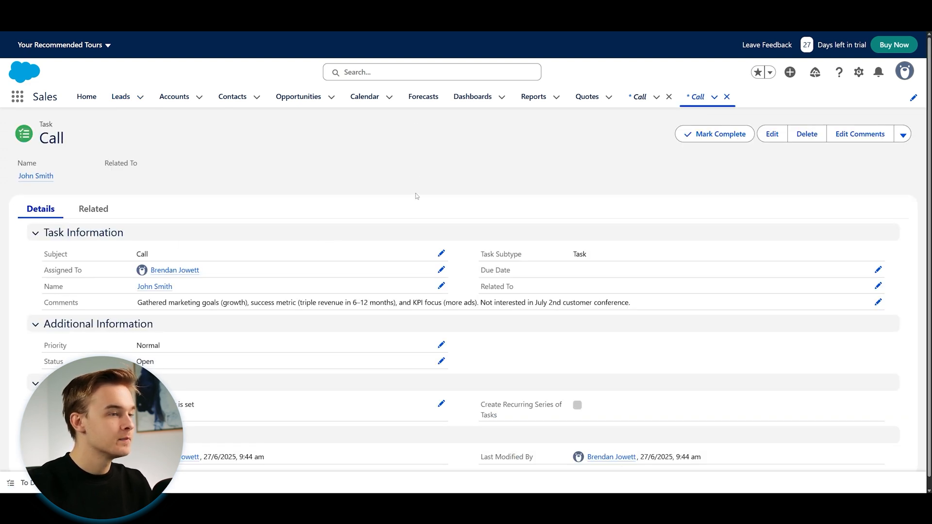
scroll(198, 256, down, 1)
scroll(446, 297, up, 1)
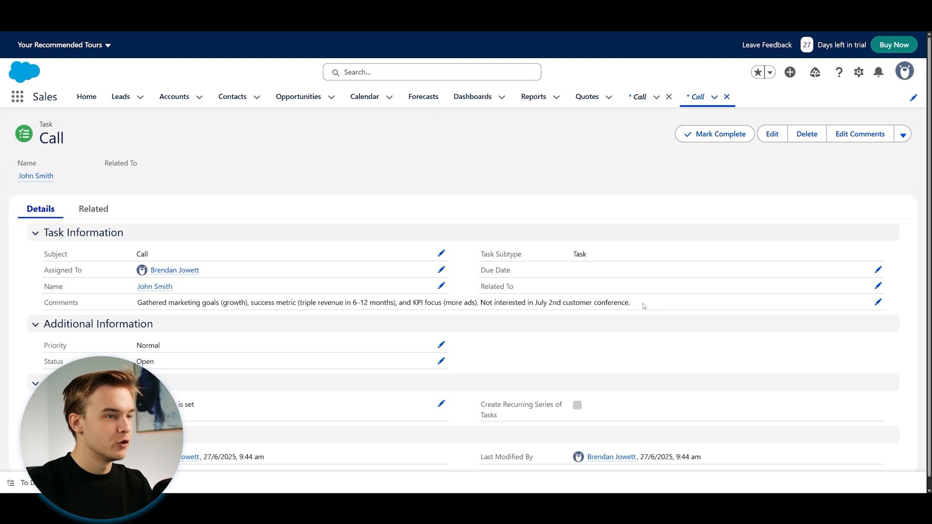
drag(642, 305, 135, 308)
click(286, 183)
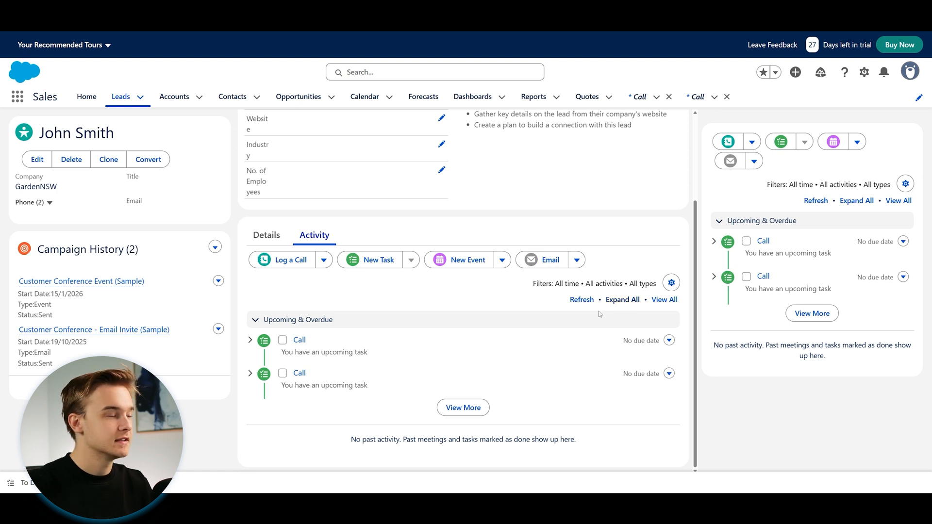
Step: Compare the lead's upcoming Call tasks in Salesforce with the fields of the Create Task tool in n8n
click(282, 373)
click(283, 340)
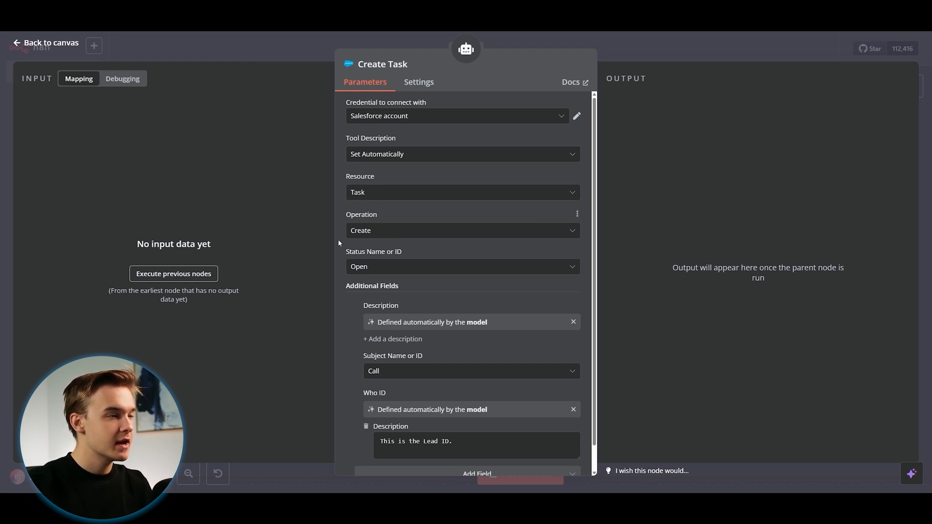
scroll(476, 253, down, 1)
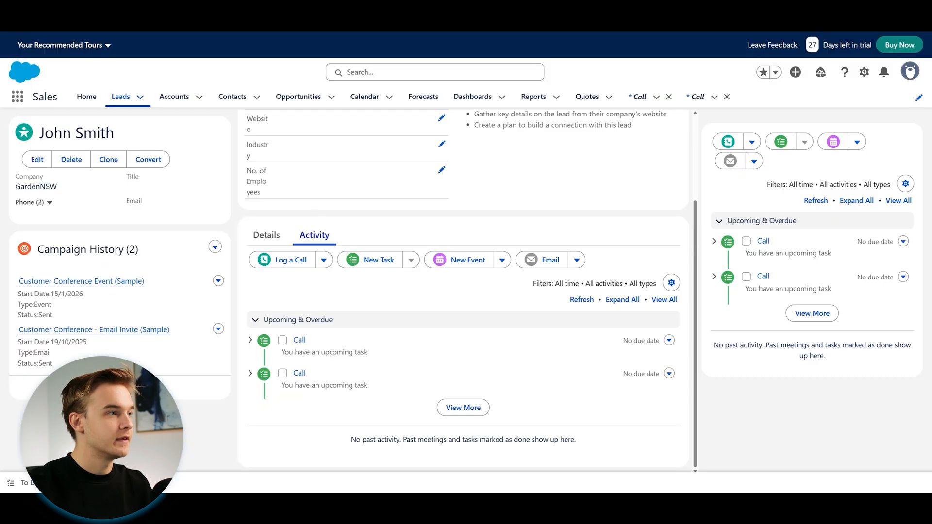
click(299, 373)
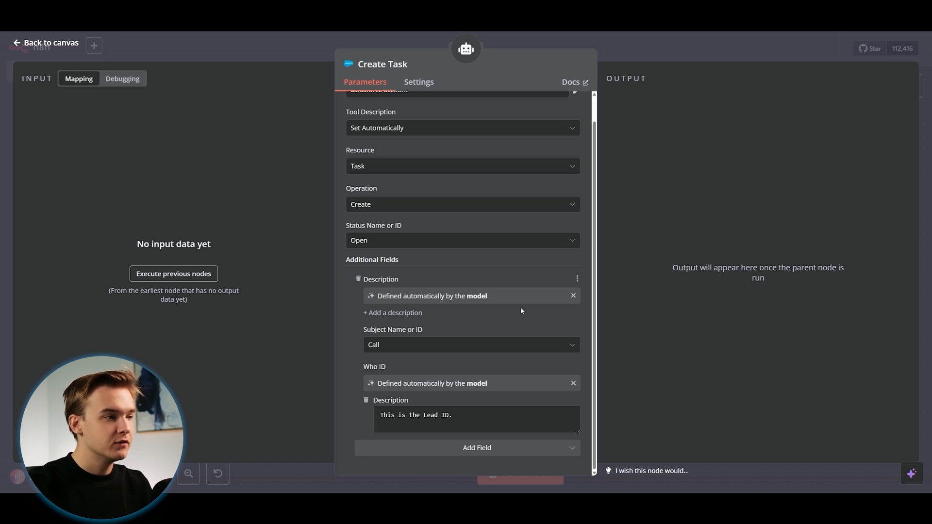
Step: Examine the optional model description and the subject choices in the Create Task tool's additional fields
click(474, 313)
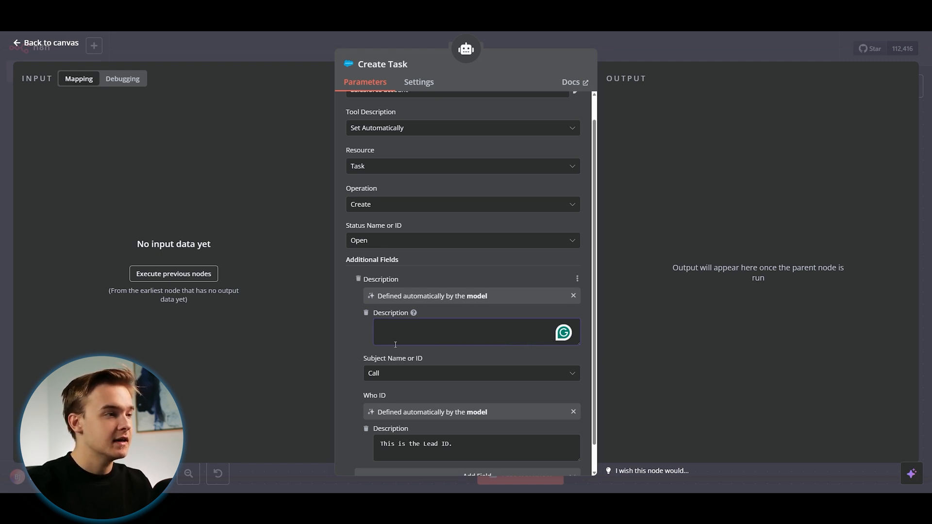
click(421, 358)
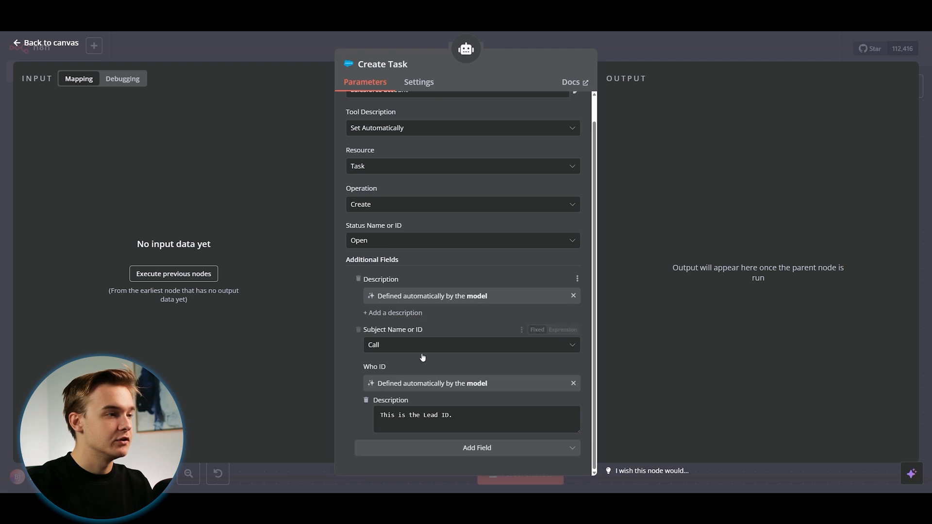
click(394, 346)
click(341, 348)
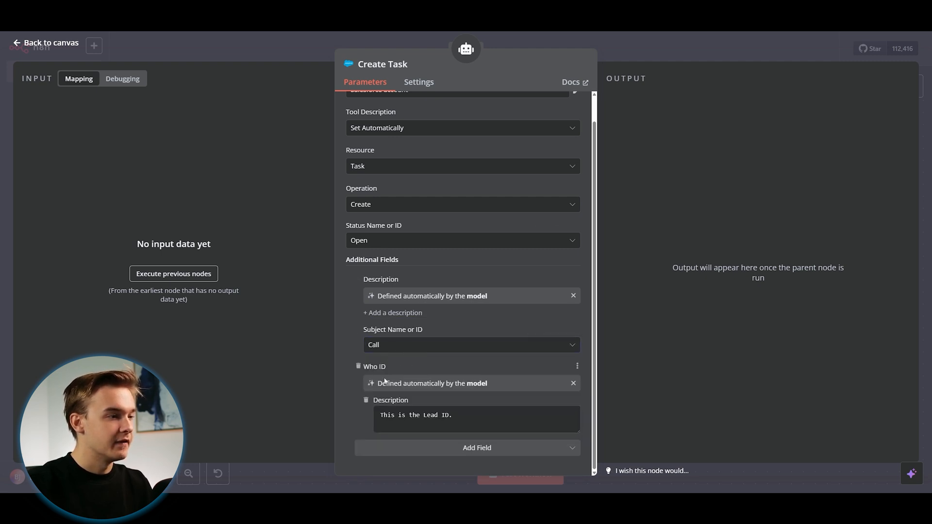
Step: Look through the extra fields the Create Task tool offers and its Who ID description, and return to the canvas
click(478, 448)
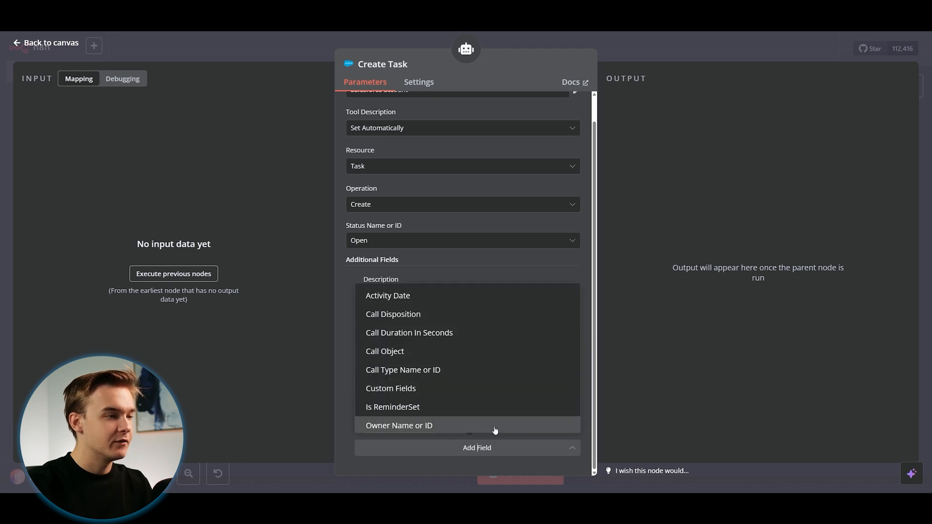
scroll(465, 351, down, 8)
scroll(466, 360, up, 8)
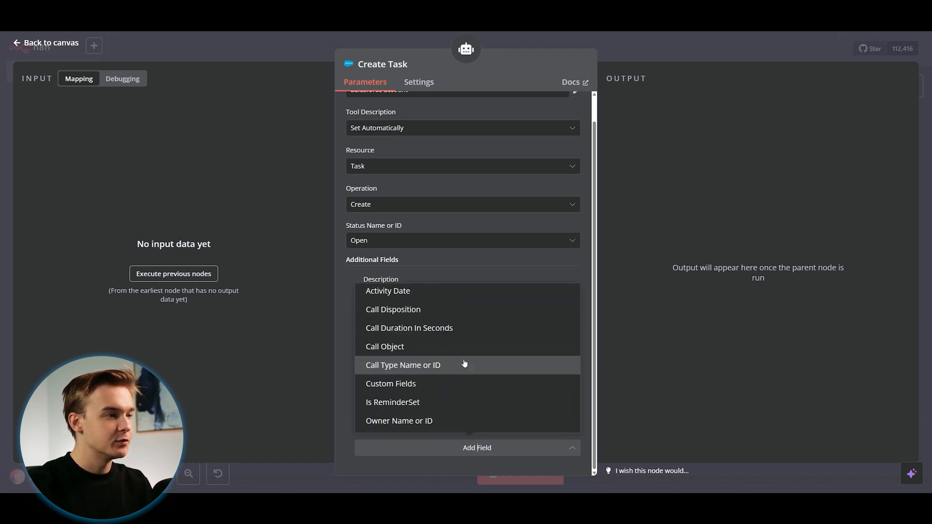
click(417, 264)
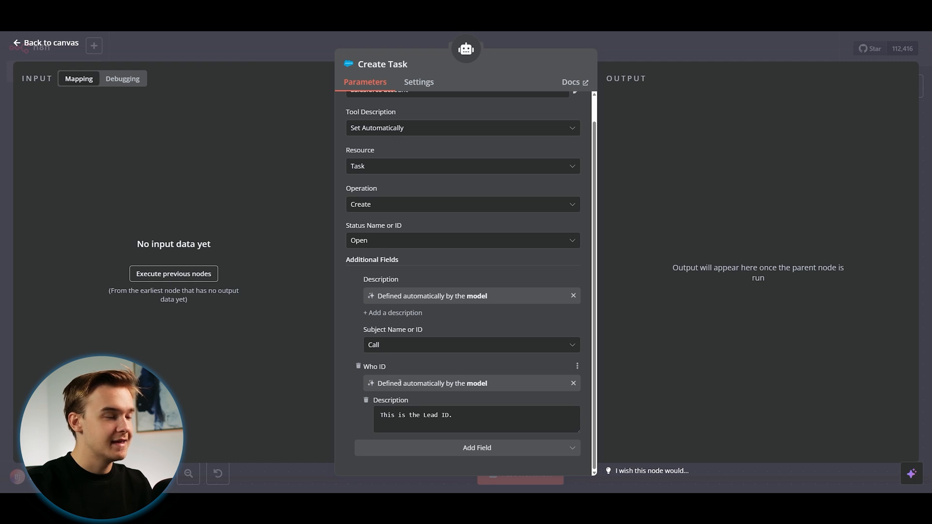
drag(380, 416, 454, 416)
click(472, 416)
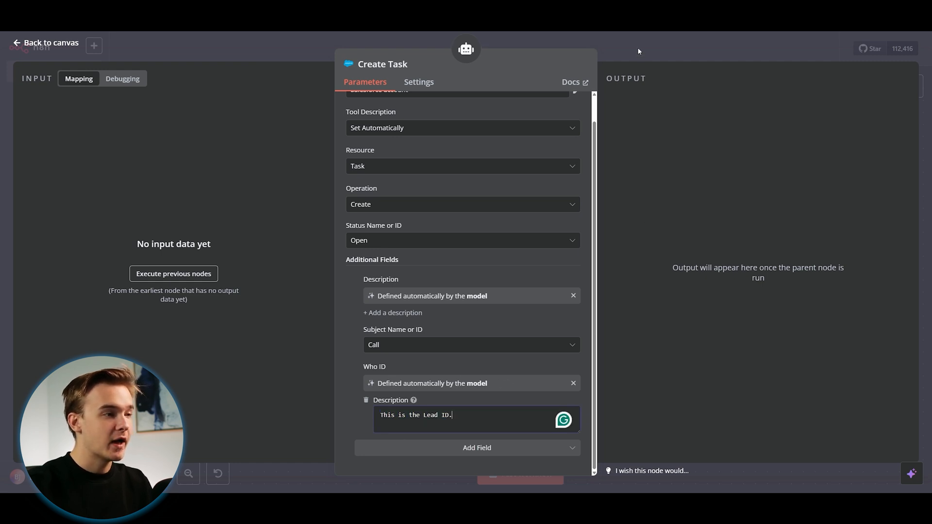
key(Escape)
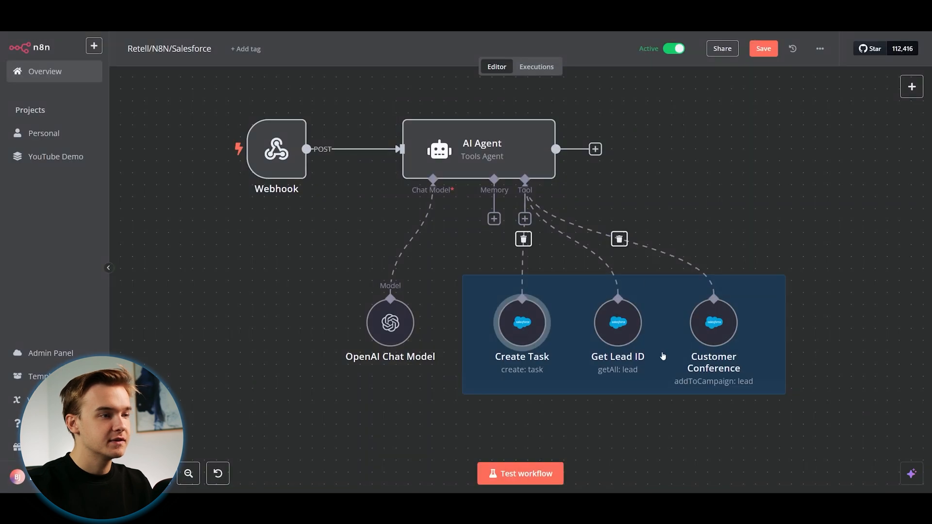
Step: Open the Customer Conference tool and look through the operations available for the Lead resource
click(635, 302)
click(727, 224)
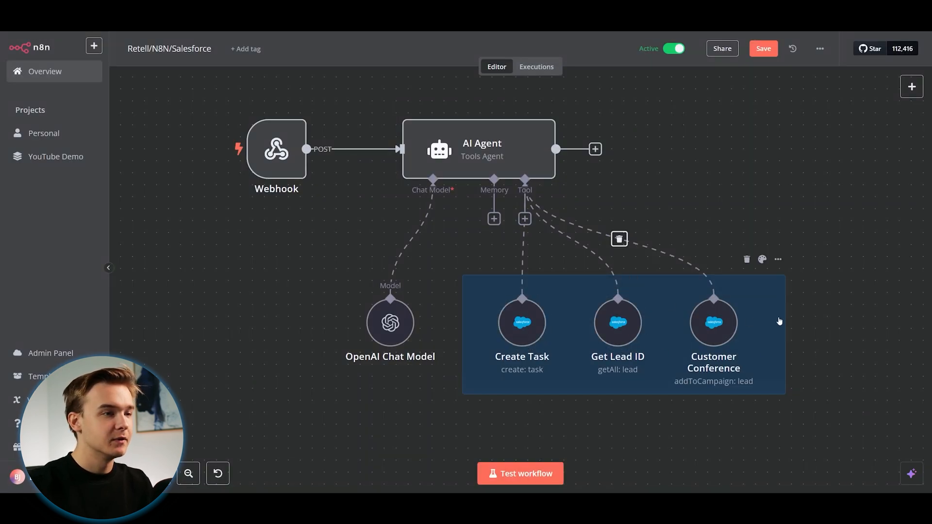
click(727, 332)
double_click(727, 332)
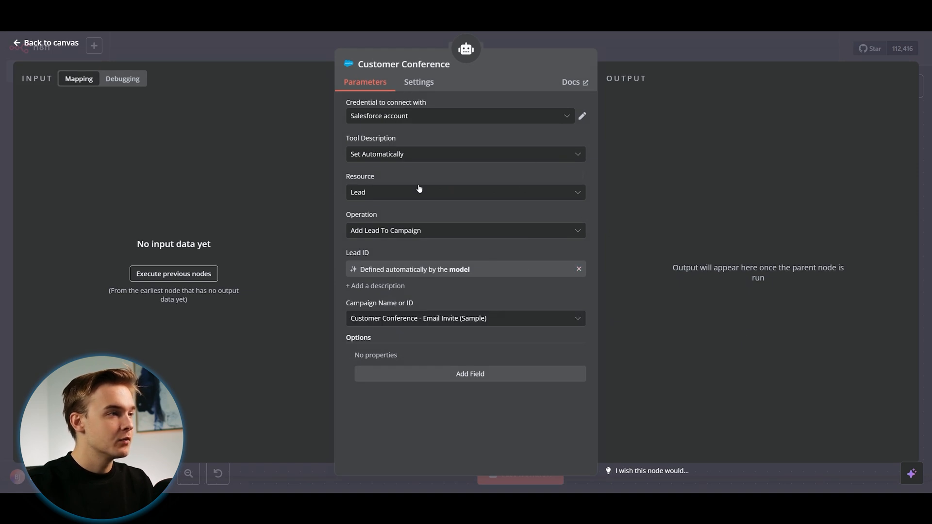
click(407, 233)
scroll(433, 308, down, 3)
scroll(433, 309, up, 3)
click(426, 241)
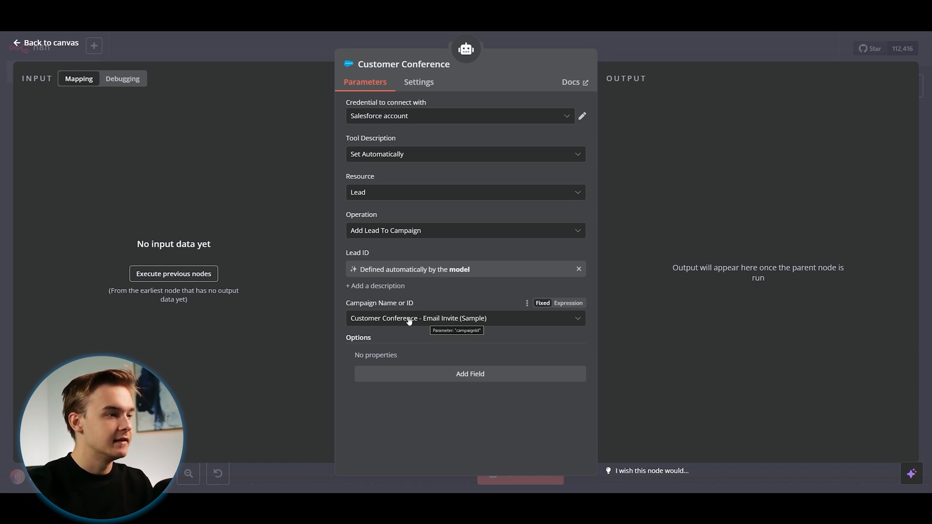
Step: Check the campaign choices in the Customer Conference tool and return to the workflow canvas
click(446, 326)
click(496, 346)
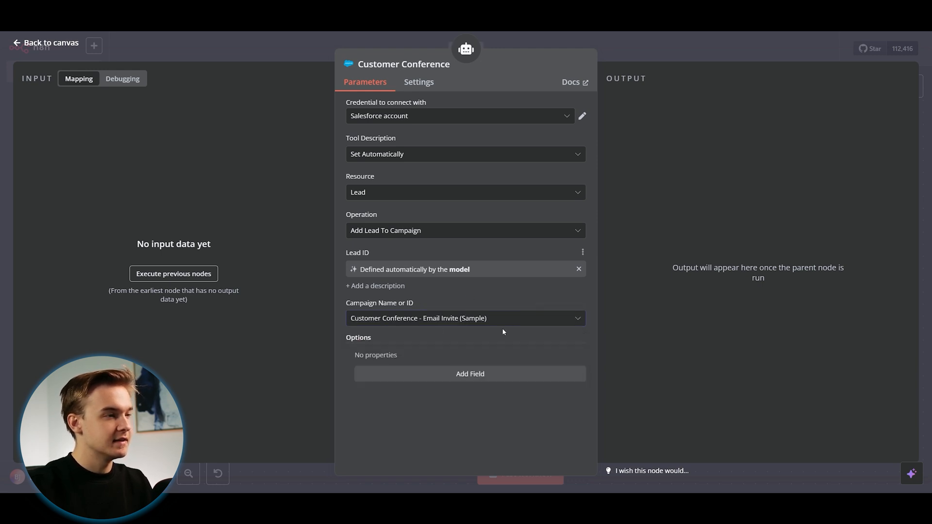
key(Escape)
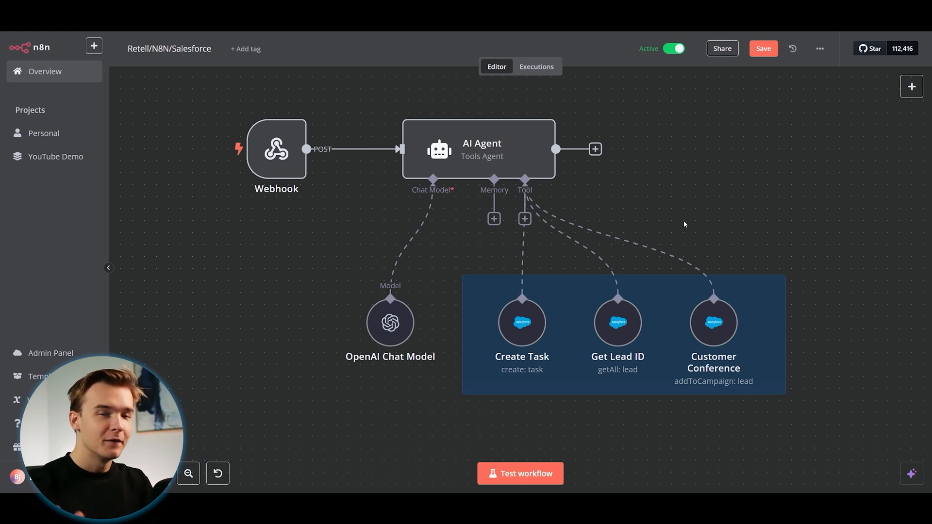
Step: Reopen the Customer Conference tool, browse the available Salesforce resources, and close it without changing the selection
mouse_move(674, 267)
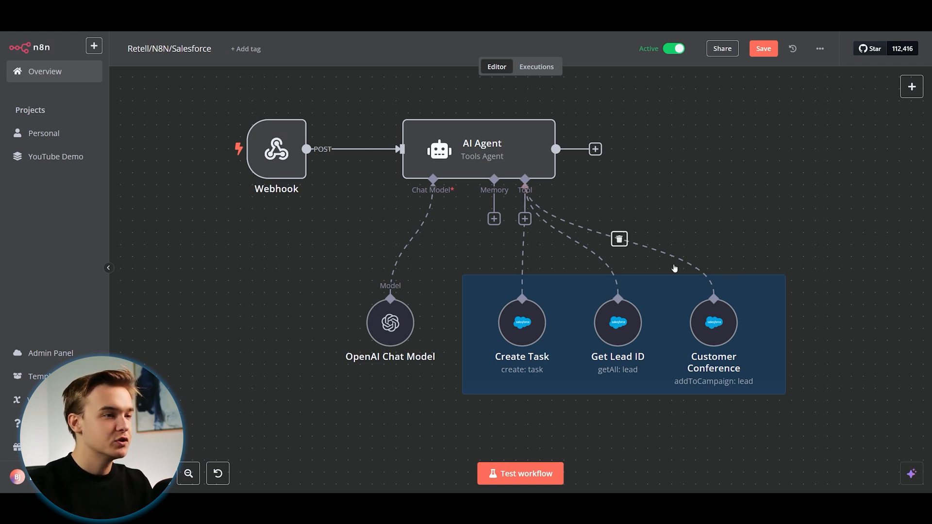
double_click(713, 323)
click(414, 192)
scroll(410, 250, down, 2)
scroll(410, 250, up, 3)
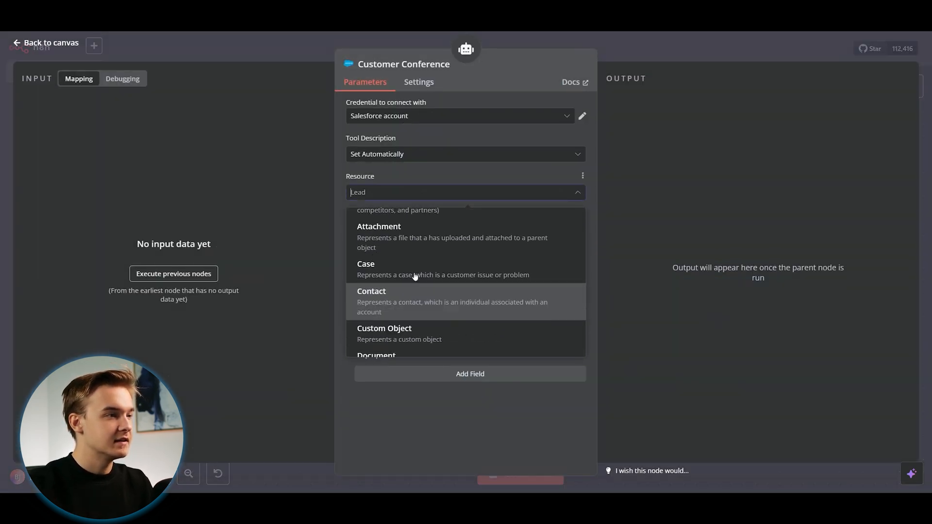
scroll(424, 229, down, 2)
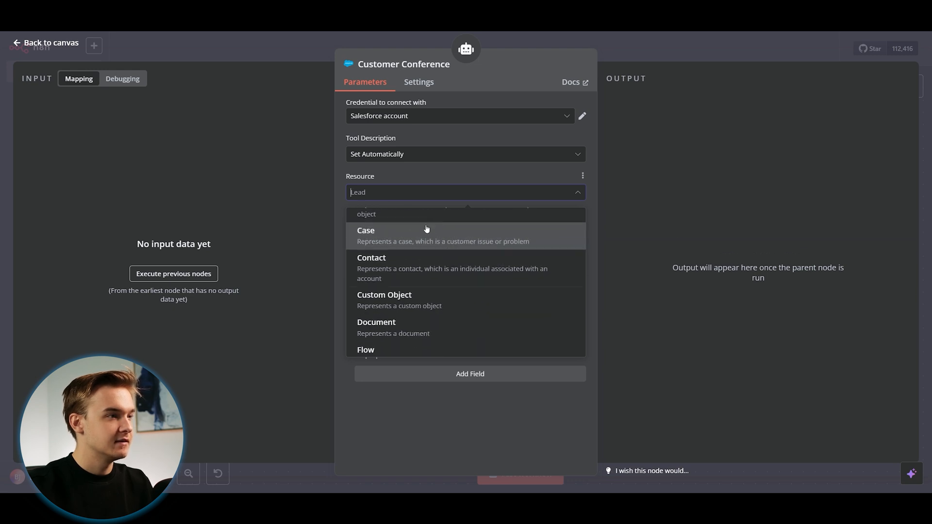
scroll(416, 228, down, 3)
click(440, 167)
key(Escape)
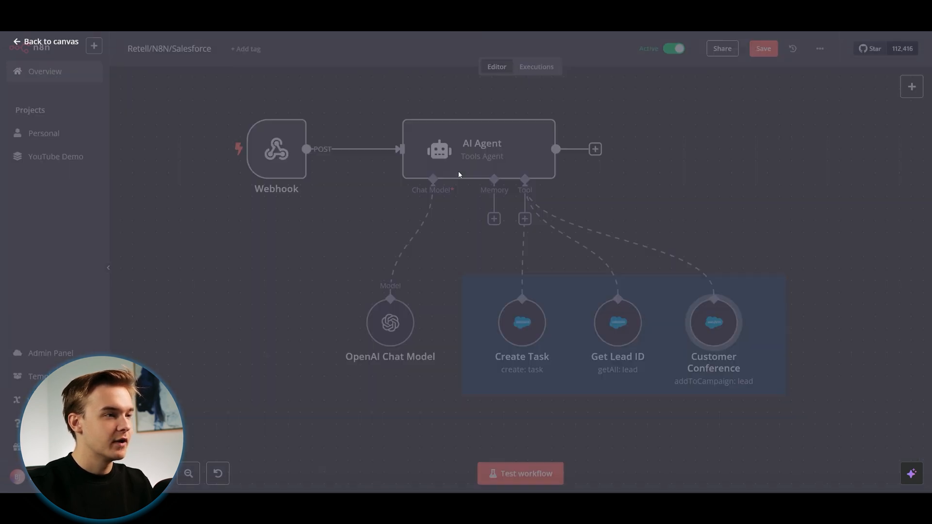
Step: Open the AI Agent node and expand its prompt text to review the role, task and tool list
scroll(576, 190, up, 2)
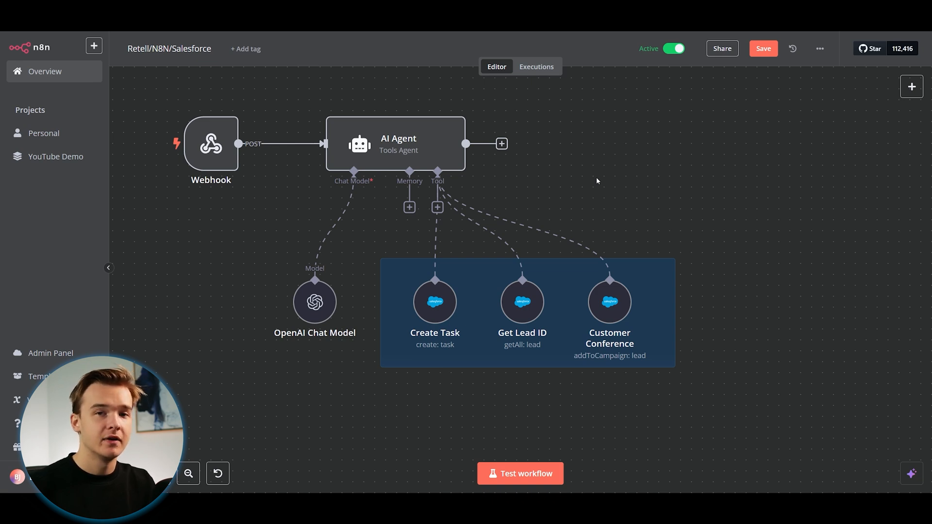
key(1)
double_click(524, 154)
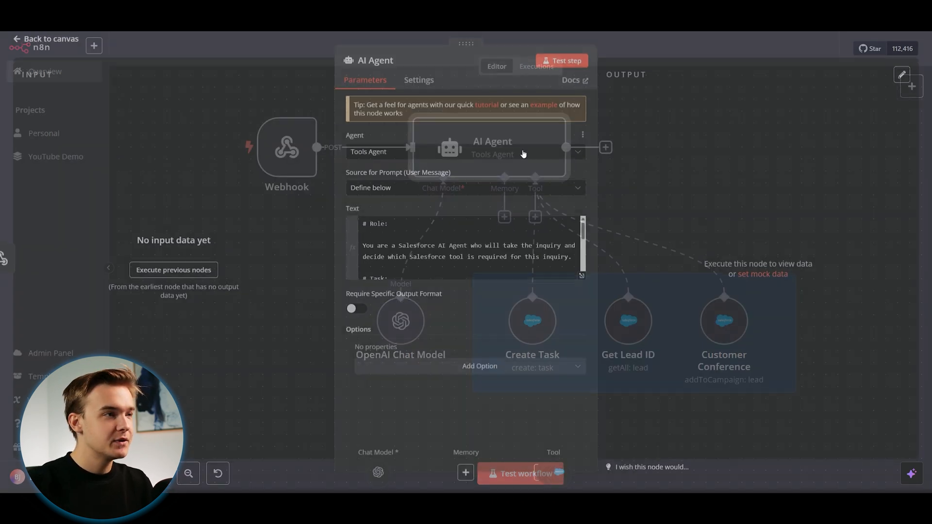
click(581, 280)
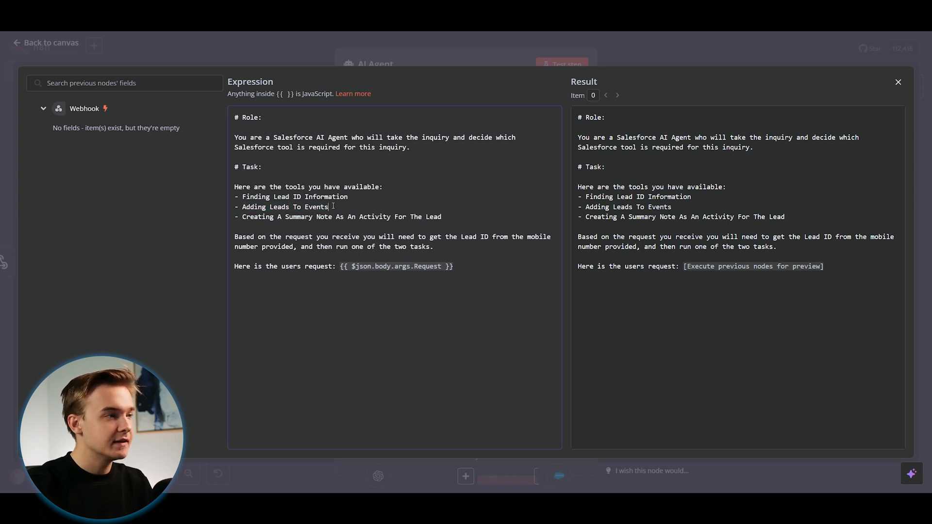
Step: Examine the AI Agent prompt's tool list, lead lookup instruction and the $json.body.args.Request expression for the user's request
drag(247, 221, 388, 221)
click(443, 217)
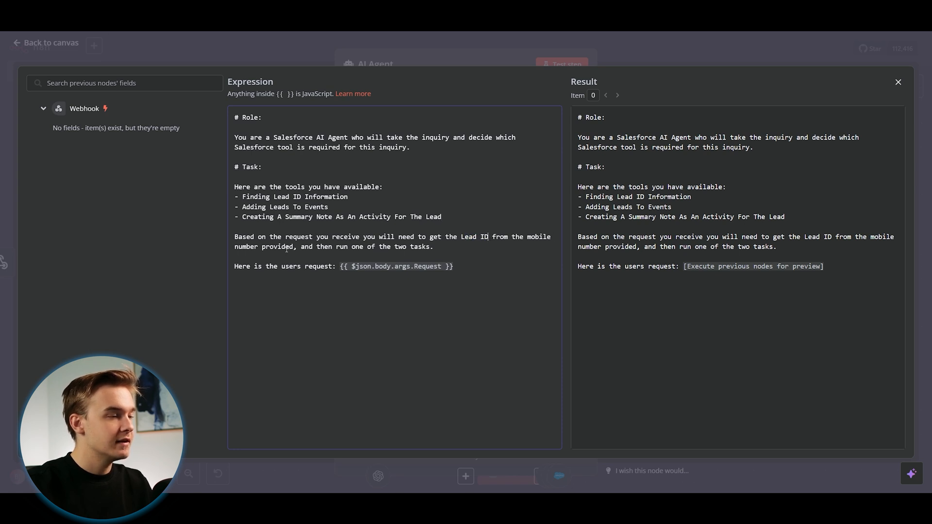
drag(441, 216, 241, 206)
click(450, 247)
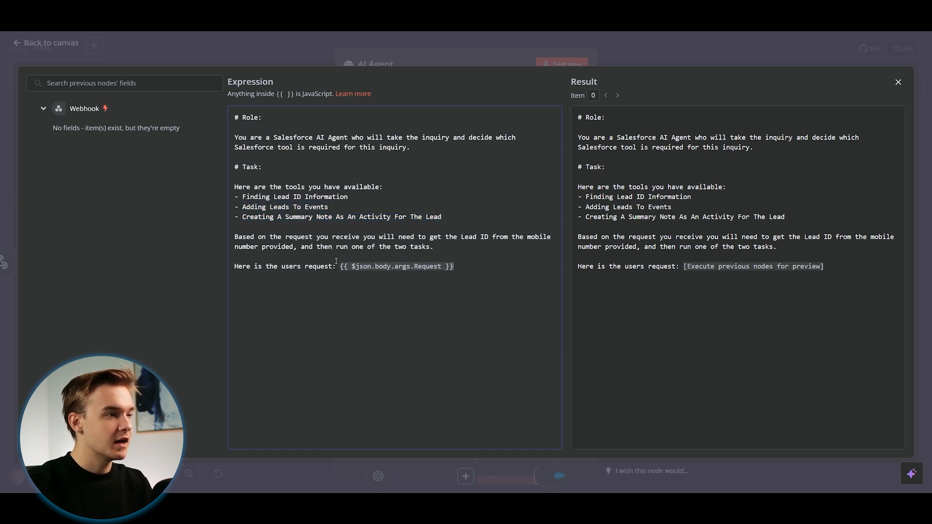
drag(465, 267, 340, 265)
click(465, 263)
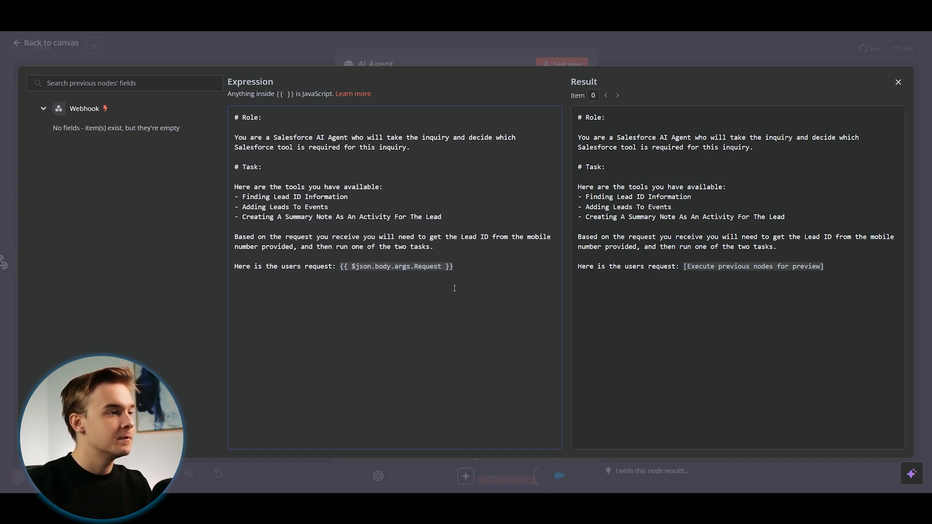
mouse_move(339, 268)
mouse_down()
mouse_move(454, 267)
mouse_move(339, 266)
mouse_up()
click(466, 267)
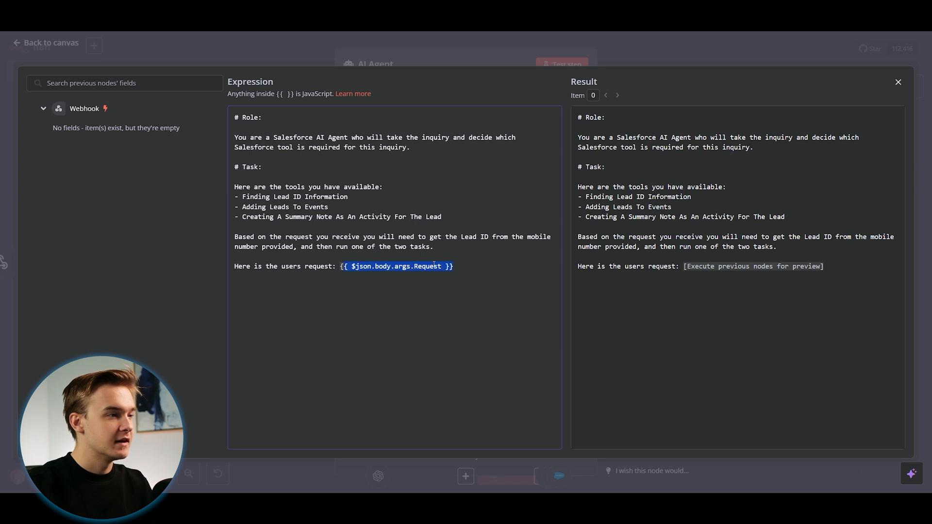
click(457, 266)
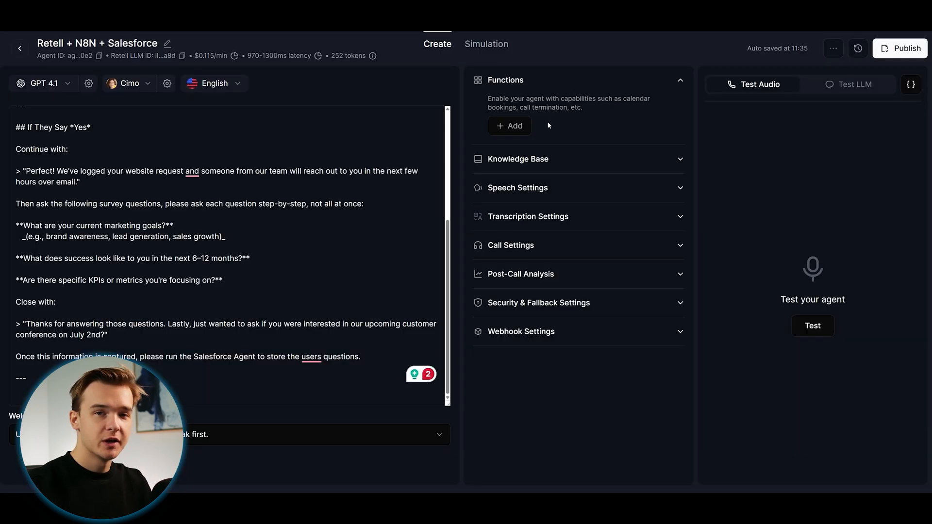
Step: In the Retell agent, add a custom function named SalesforceAgent with the description "Trigger this when we need to do something in Salesforce."
click(521, 126)
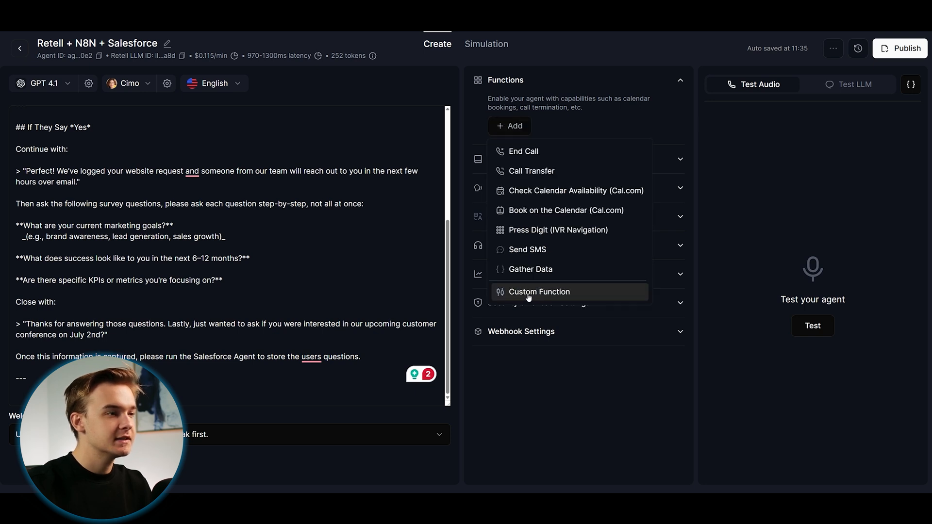
click(544, 294)
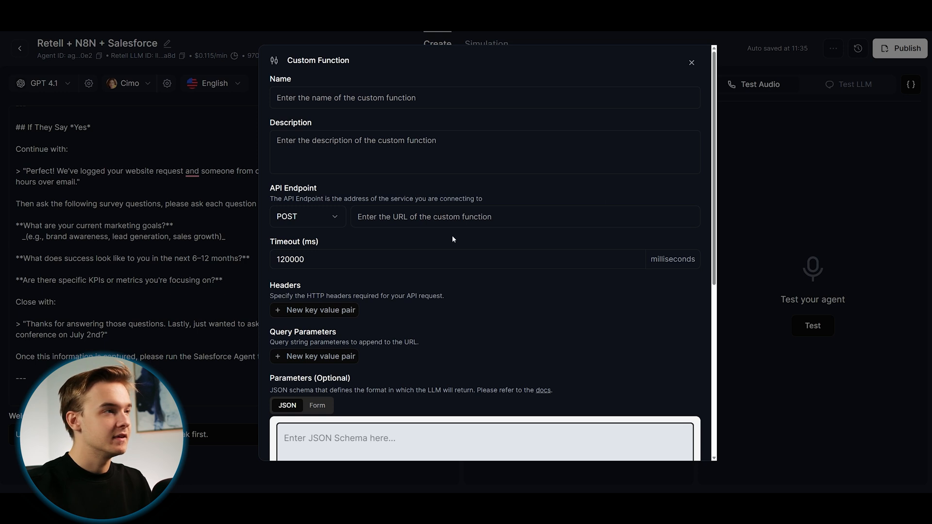
click(328, 97)
text(SalesforceAgent)
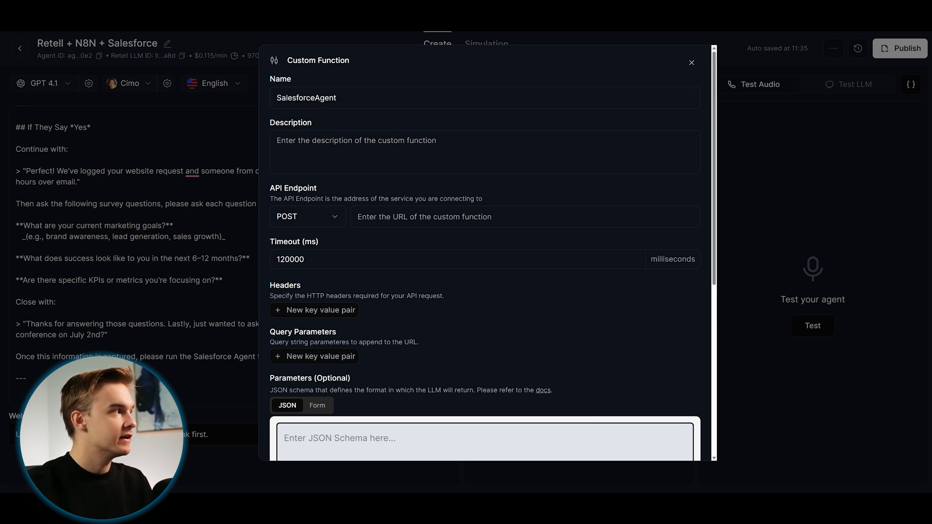
click(330, 155)
text(Trigger this when we need to do something in Salesforce.)
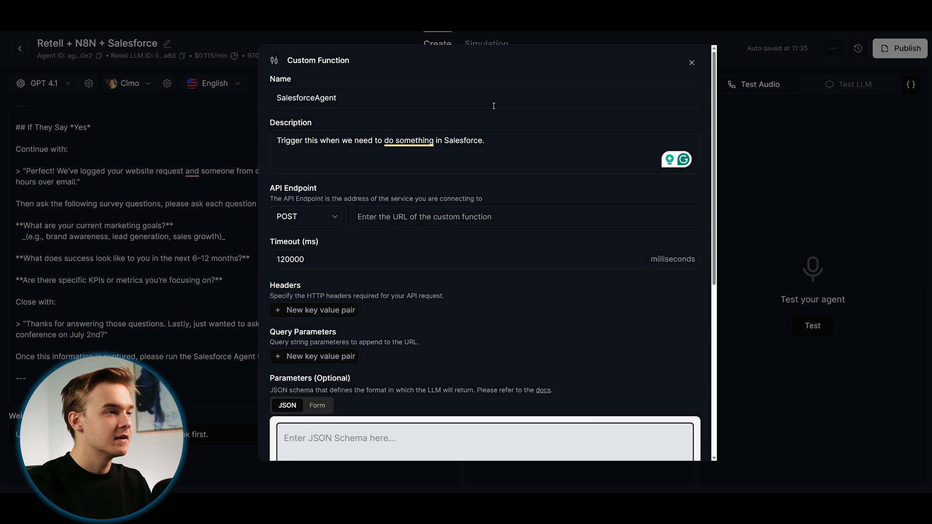
Step: Keep POST as the function's method and set its API endpoint to the production URL copied from the n8n Webhook node
scroll(500, 116, down, 3)
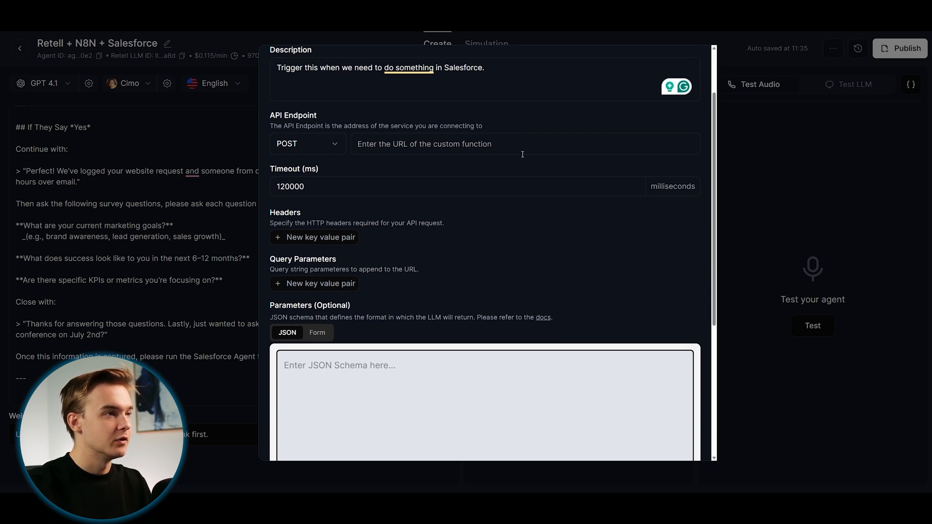
scroll(524, 157, down, 1)
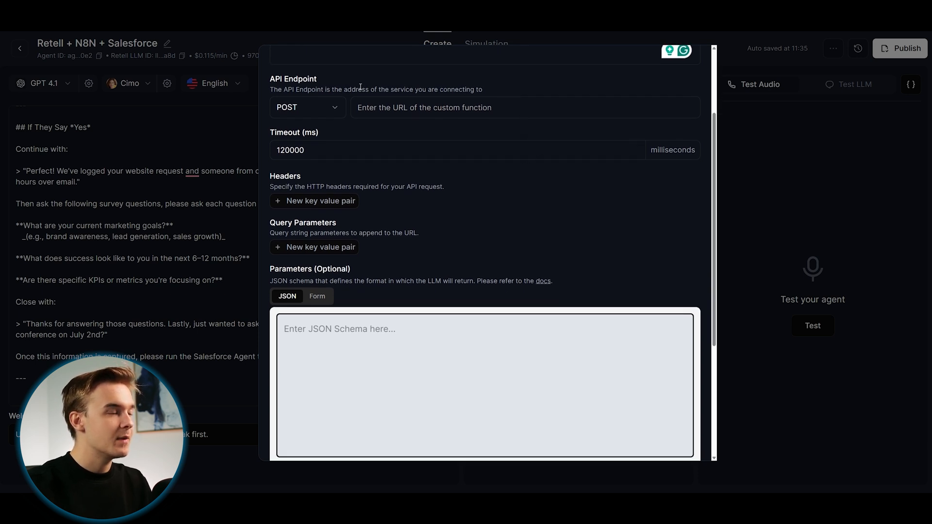
click(334, 110)
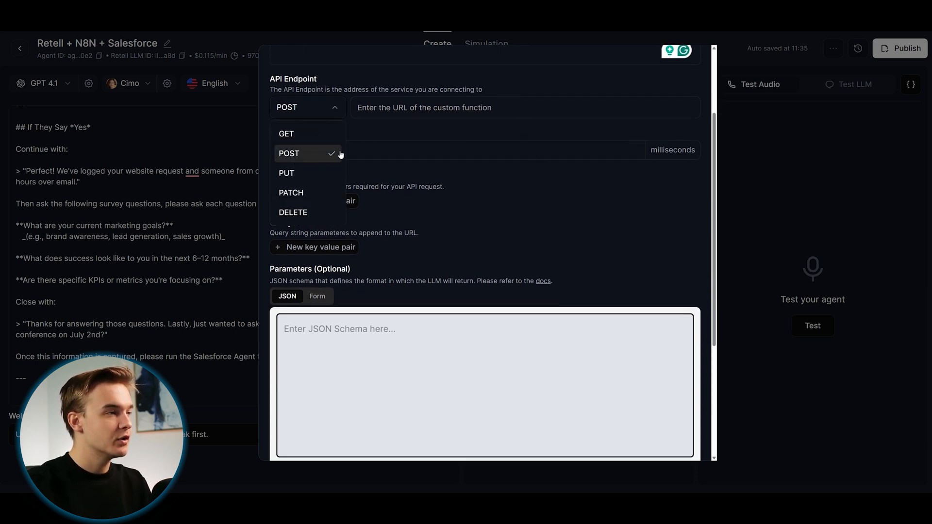
click(376, 132)
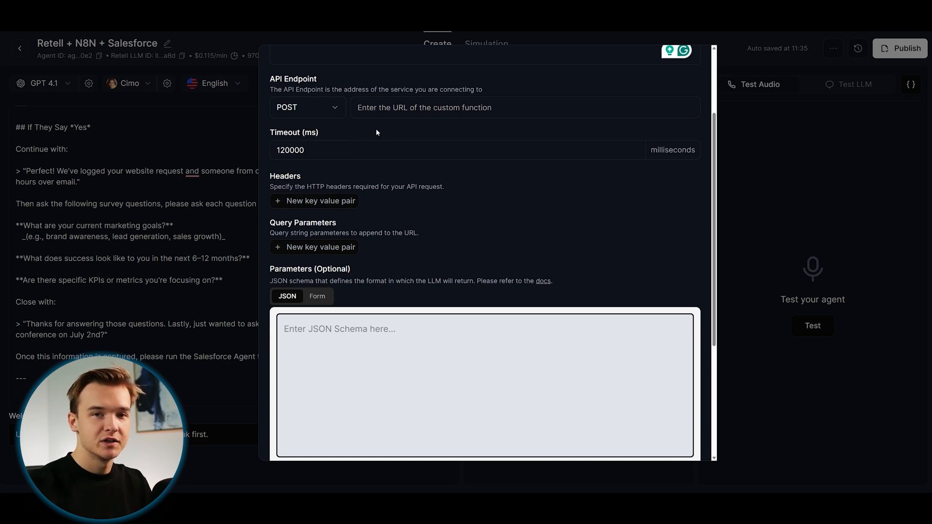
scroll(379, 203, up, 2)
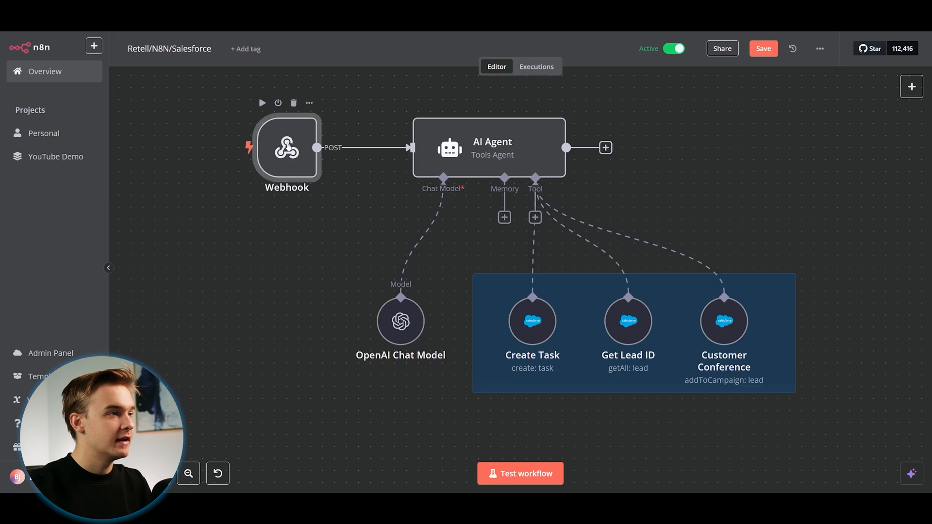
double_click(285, 145)
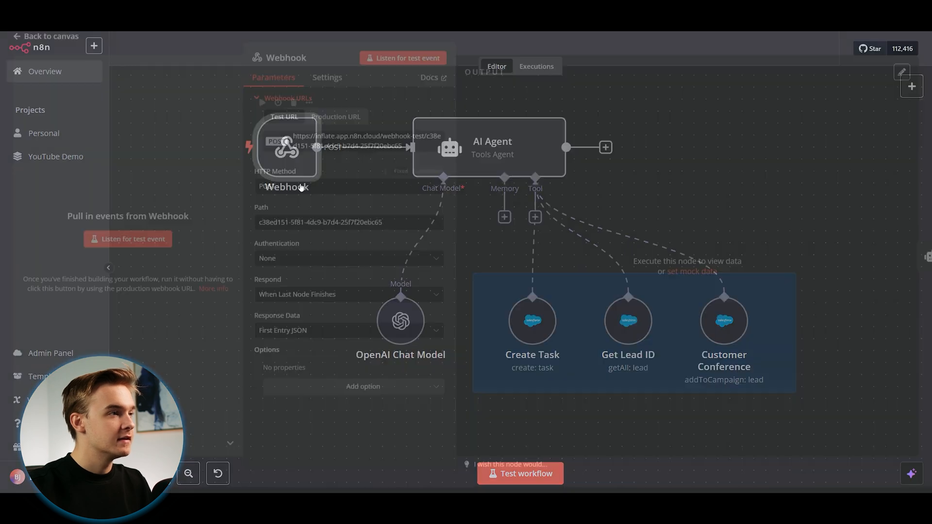
click(336, 122)
click(354, 147)
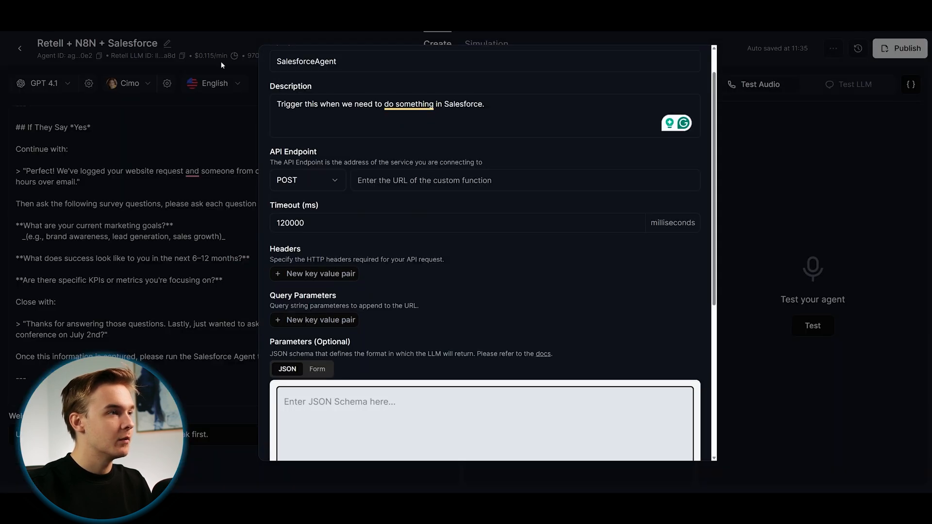
click(413, 184)
key(ctrl+v)
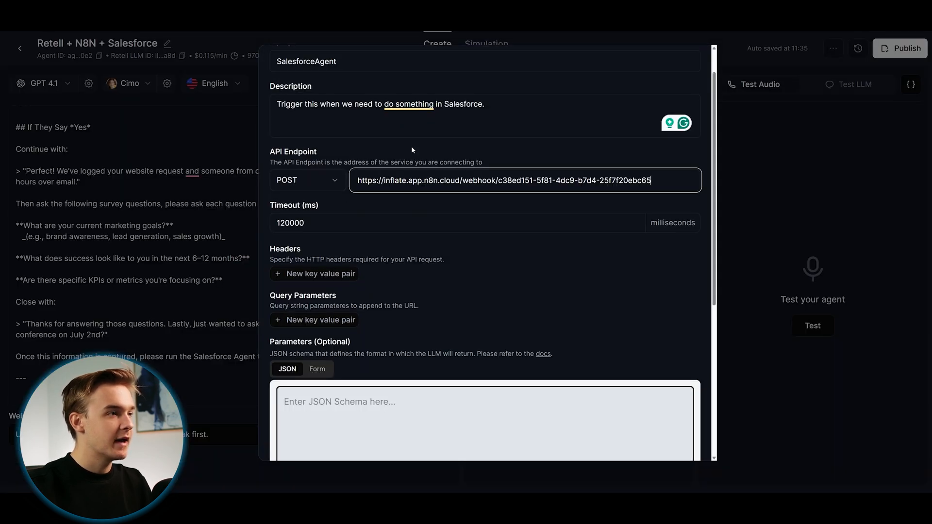
Step: Switch the function's parameters to the form view and add a parameter named Request
scroll(416, 215, down, 4)
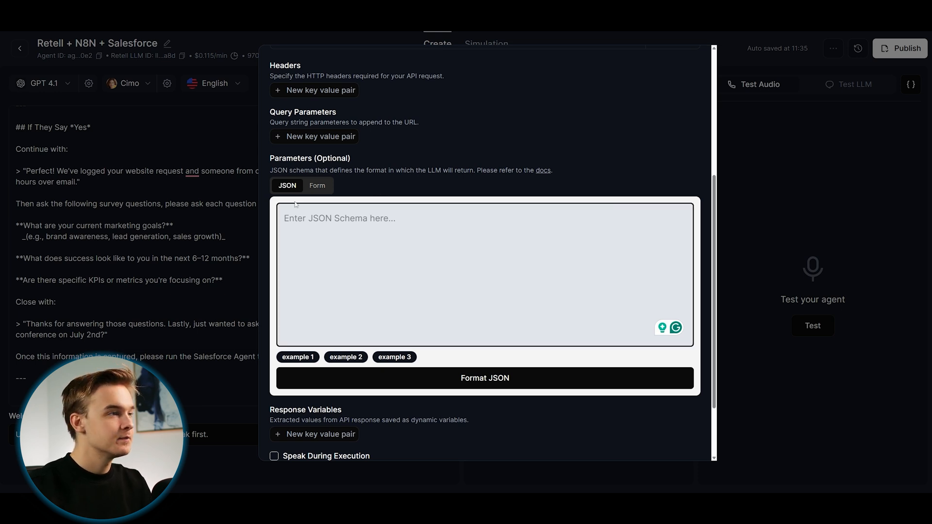
click(316, 190)
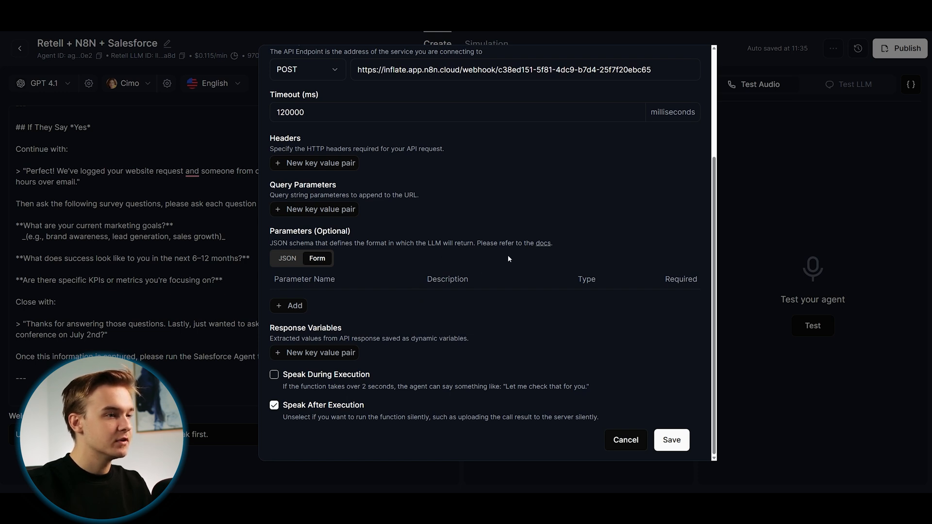
click(289, 305)
scroll(382, 332, down, 1)
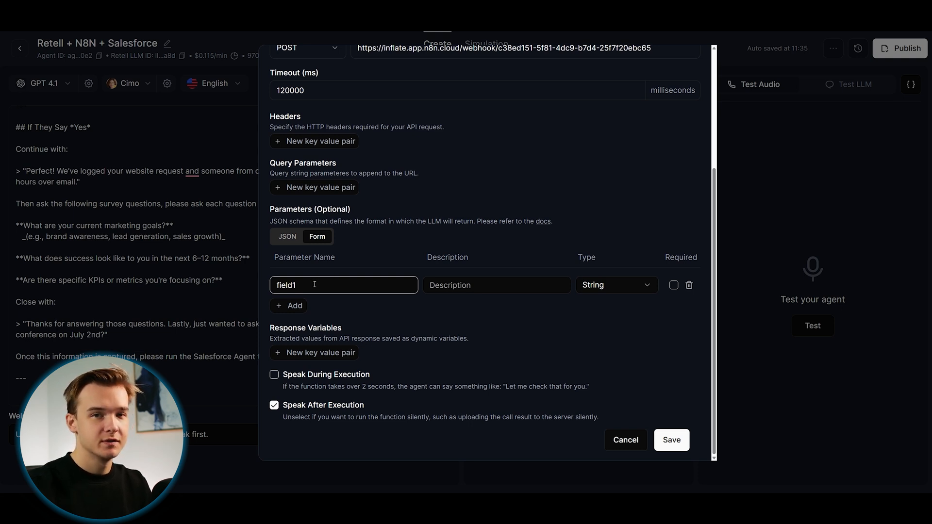
drag(313, 285, 267, 285)
text(Re)
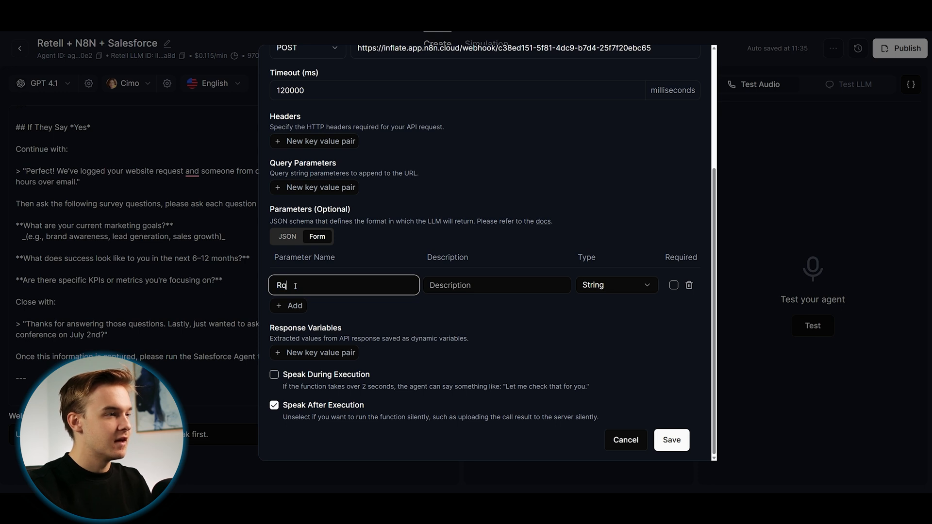
key(BackSpace)
text(equest)
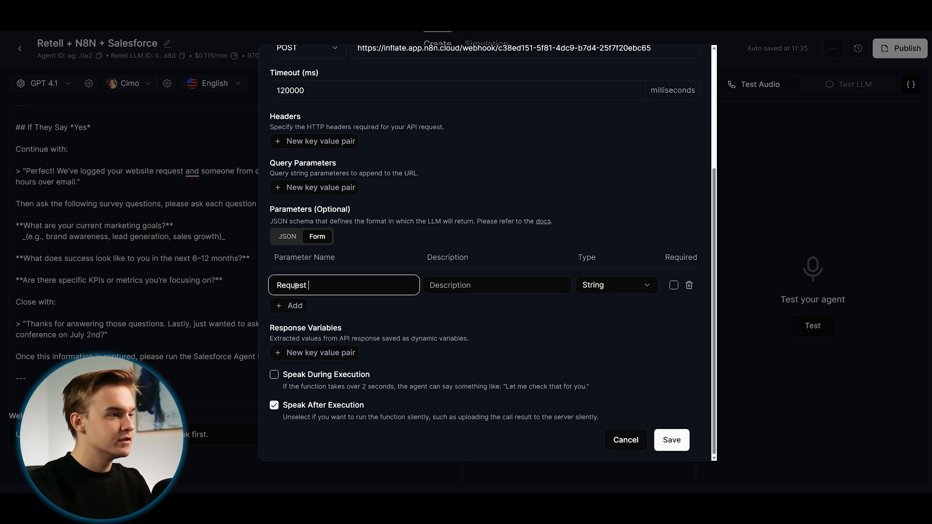
double_click(328, 284)
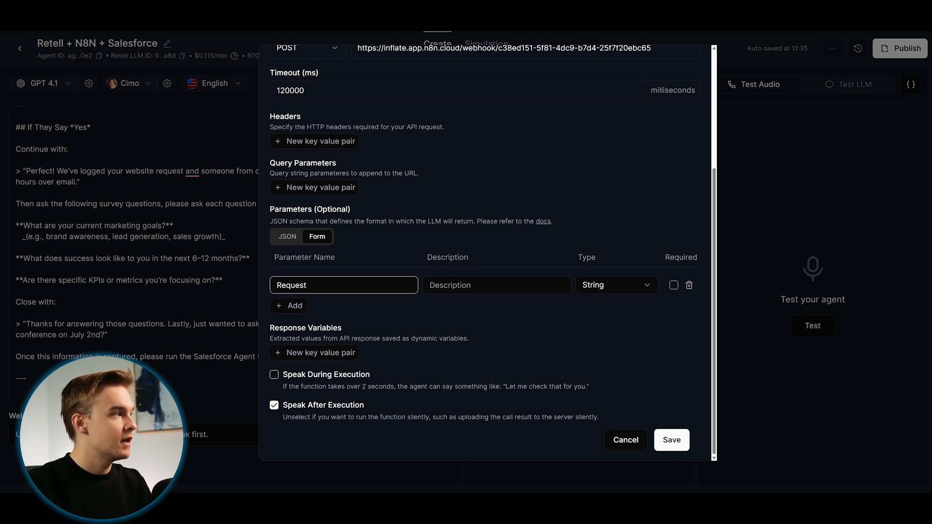
Step: Describe the Request parameter as "Please summarise the exact reason for calling this tool.", keep its type as String and make it required
click(446, 285)
key(ctrl+v)
click(509, 312)
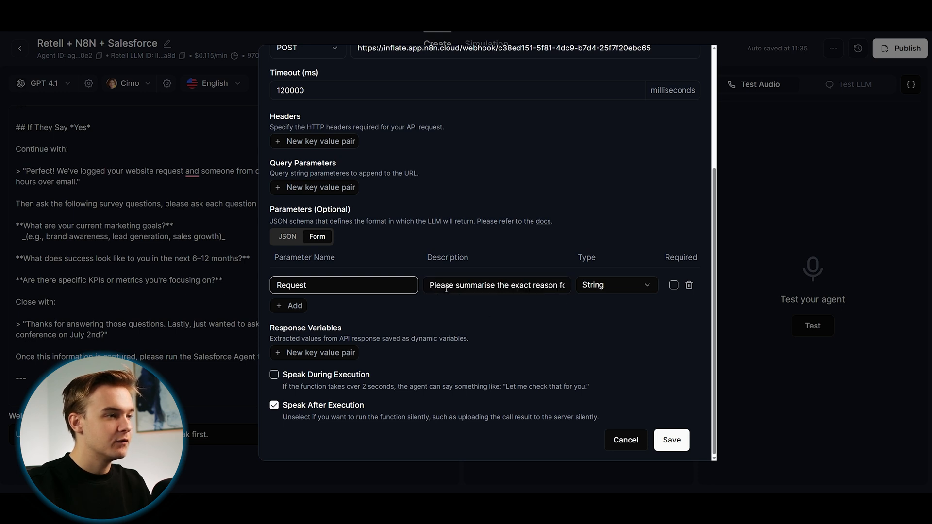
drag(430, 286, 564, 299)
click(496, 285)
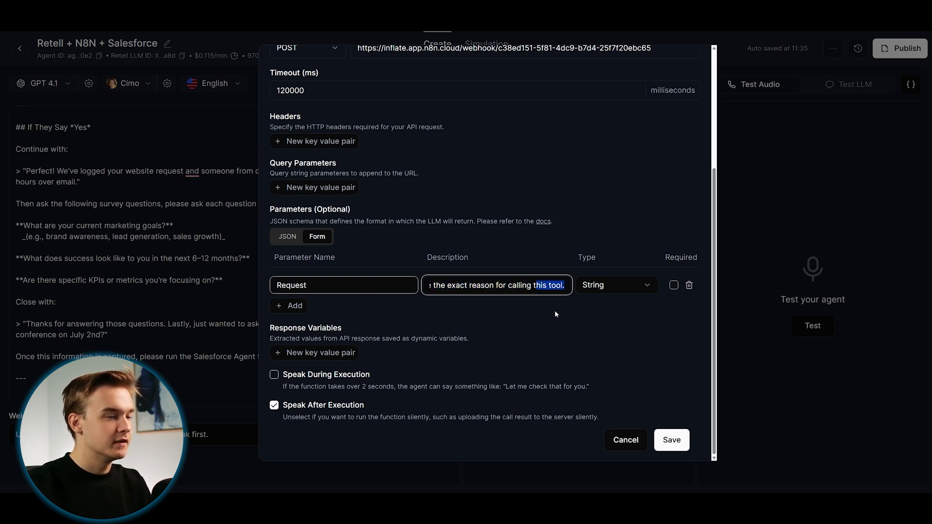
click(458, 298)
drag(430, 285, 575, 286)
click(596, 326)
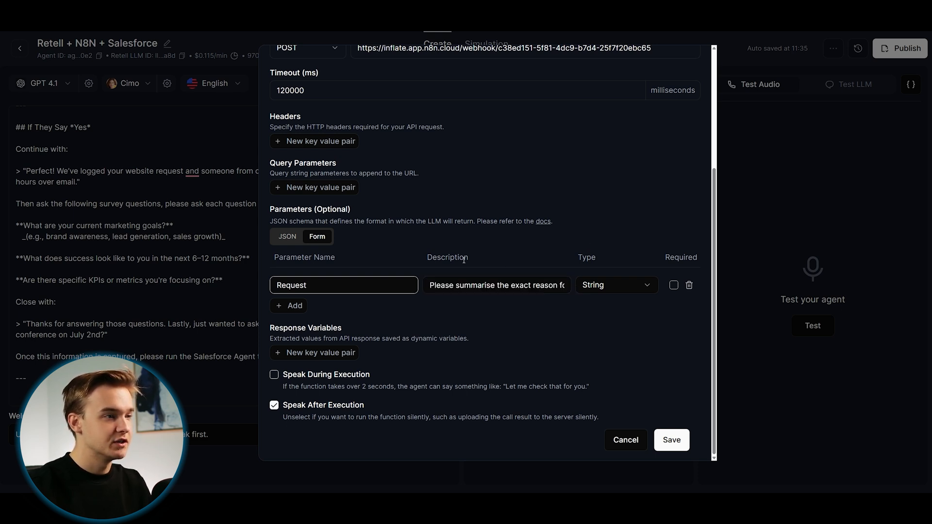
click(616, 286)
click(611, 306)
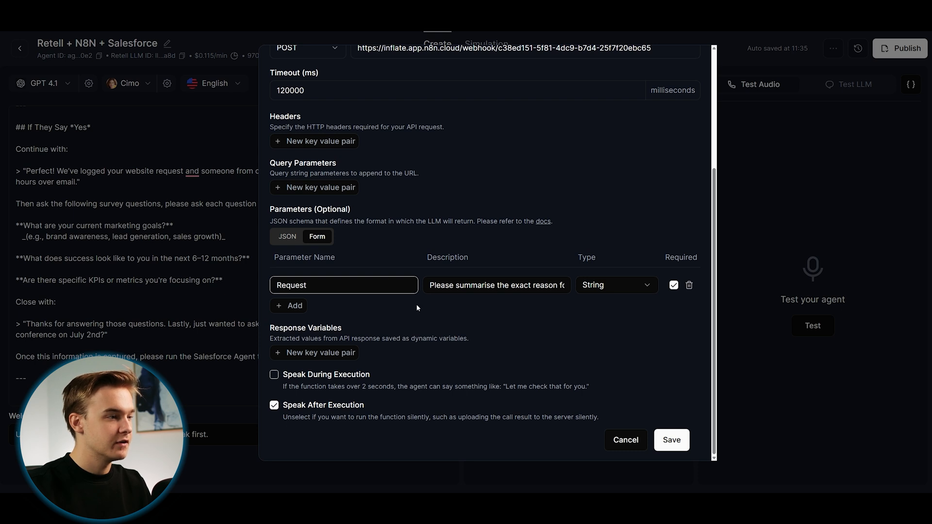
Step: Enable Speak During Execution with the message "Thank you, please give me one moment." and save the custom function
click(275, 376)
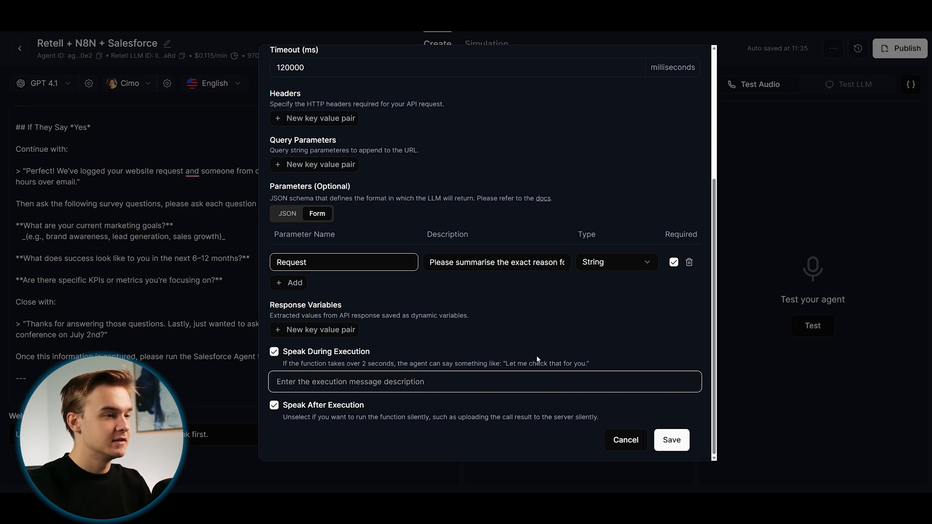
drag(507, 362, 588, 364)
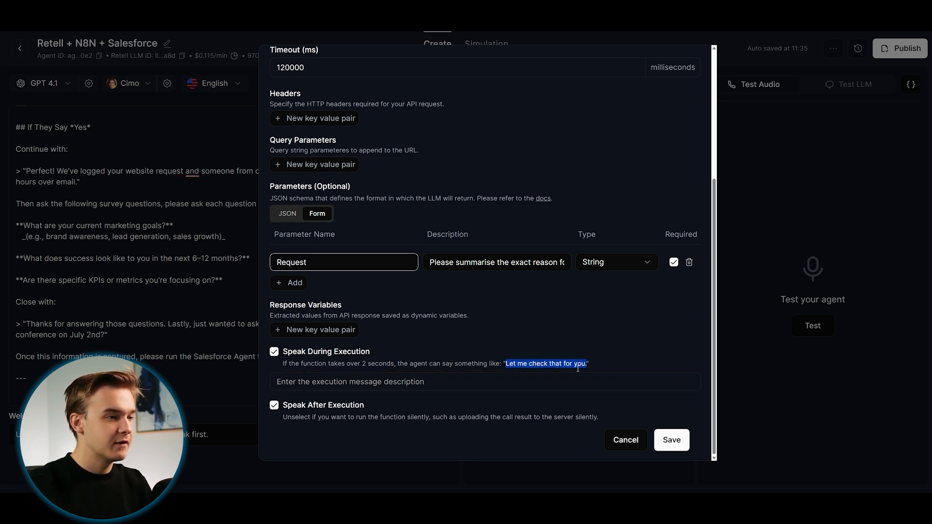
key(ctrl+c)
click(509, 365)
key(ctrl+v)
key(ctrl+a)
key(BackSpace)
key(ctrl+v)
click(440, 404)
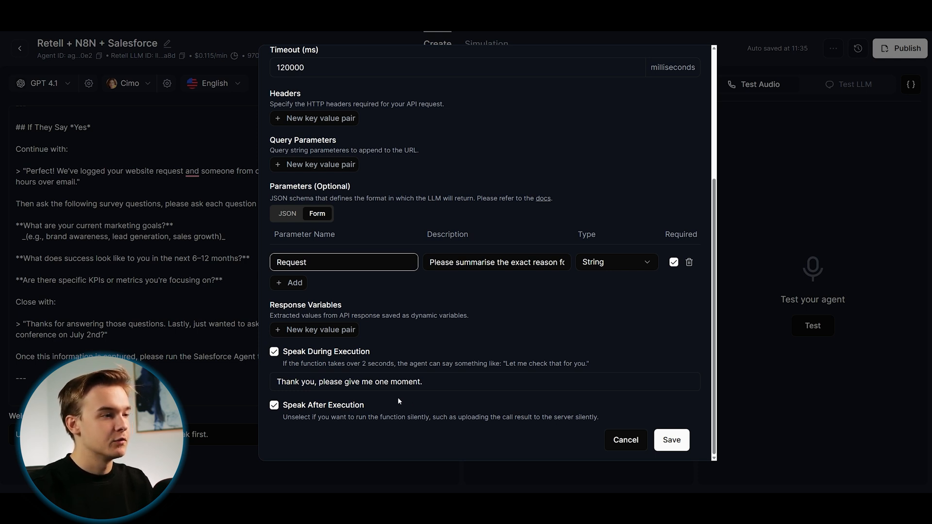
click(674, 444)
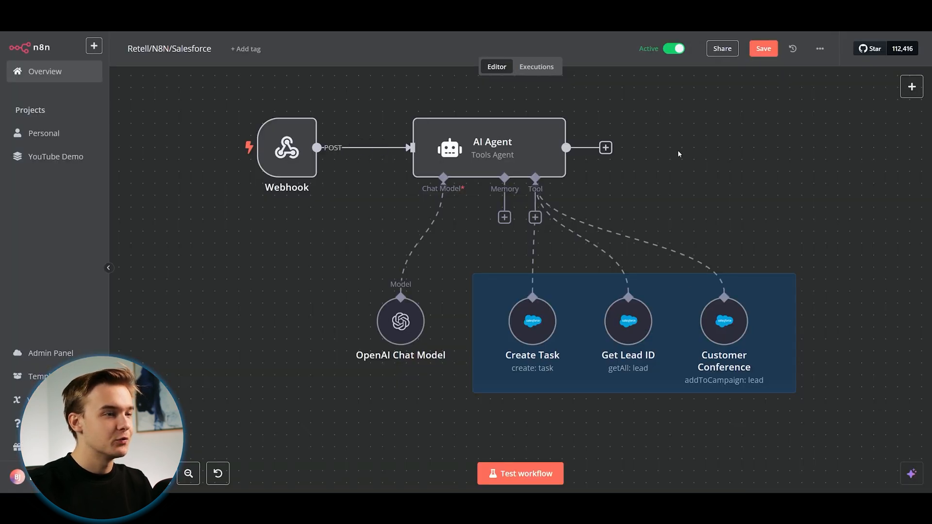
Step: Save the n8n workflow and expand the AI Agent prompt in its latest execution to review the request received
click(763, 49)
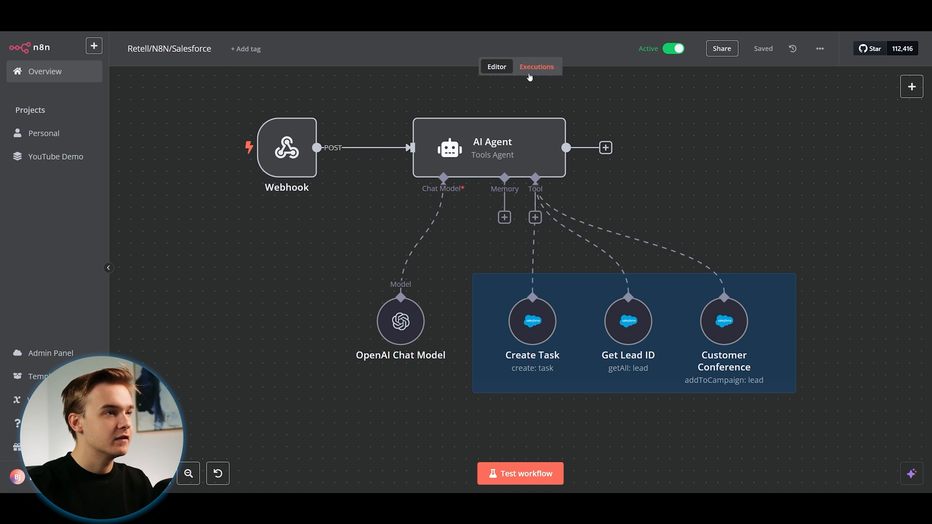
click(544, 71)
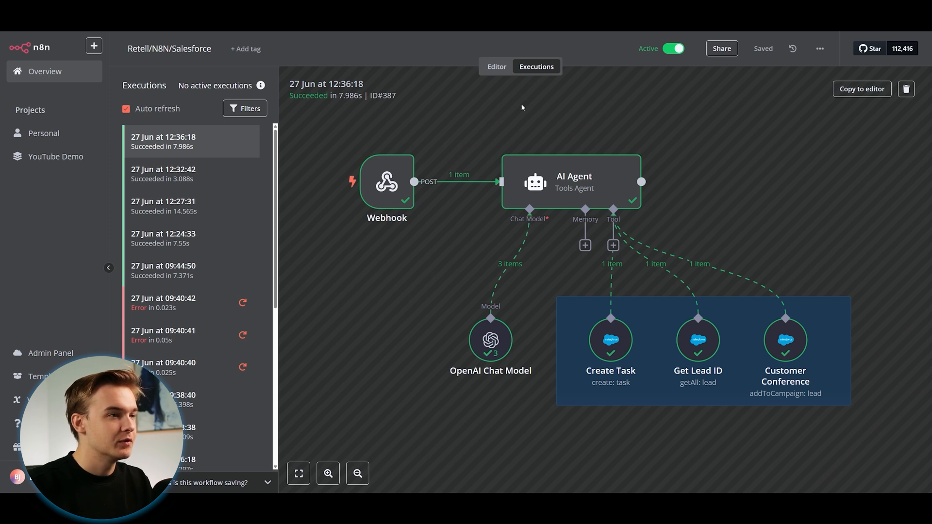
double_click(605, 185)
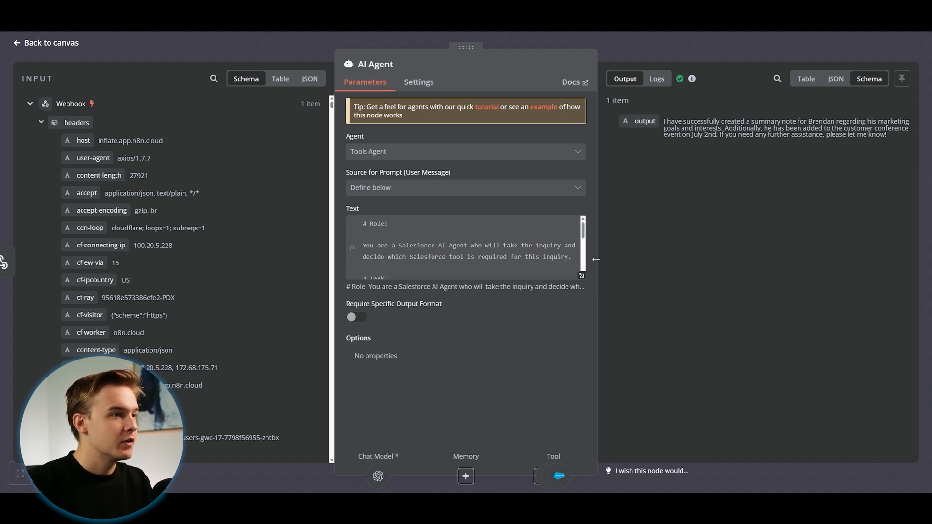
click(581, 276)
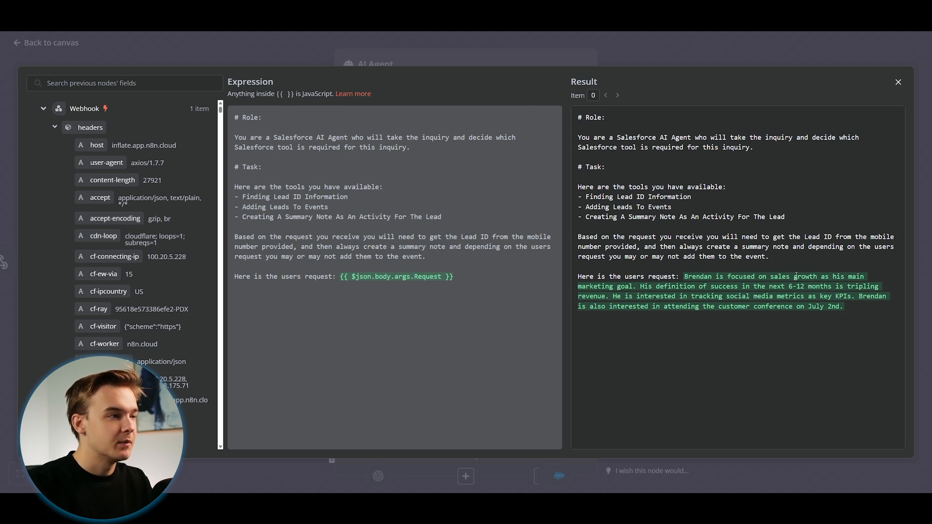
Step: Close the expanded prompt, check the AI Agent's output, and inspect the Get Lead ID tool's data in the same execution
click(896, 84)
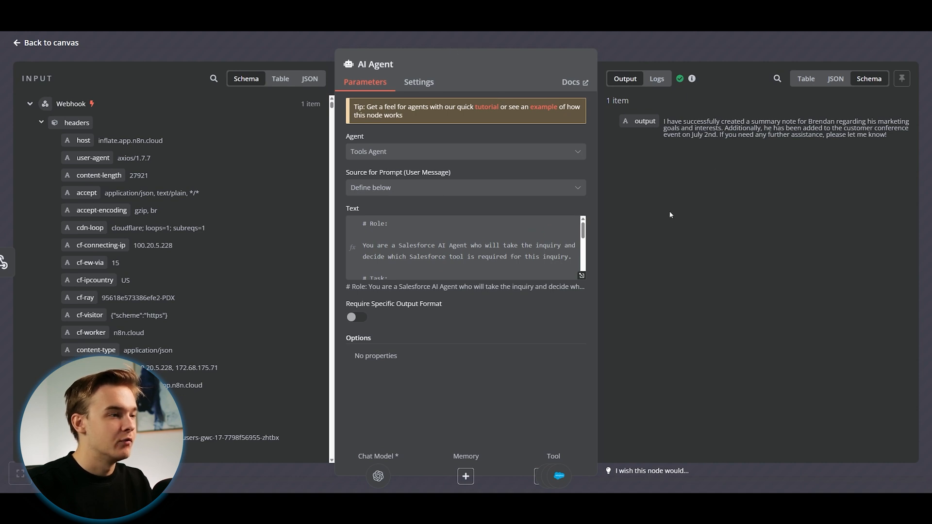
click(695, 49)
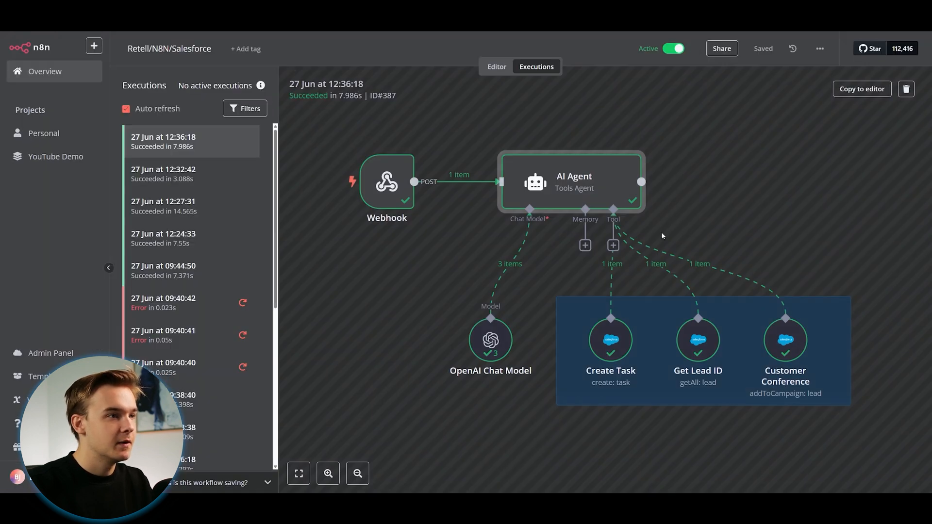
double_click(703, 343)
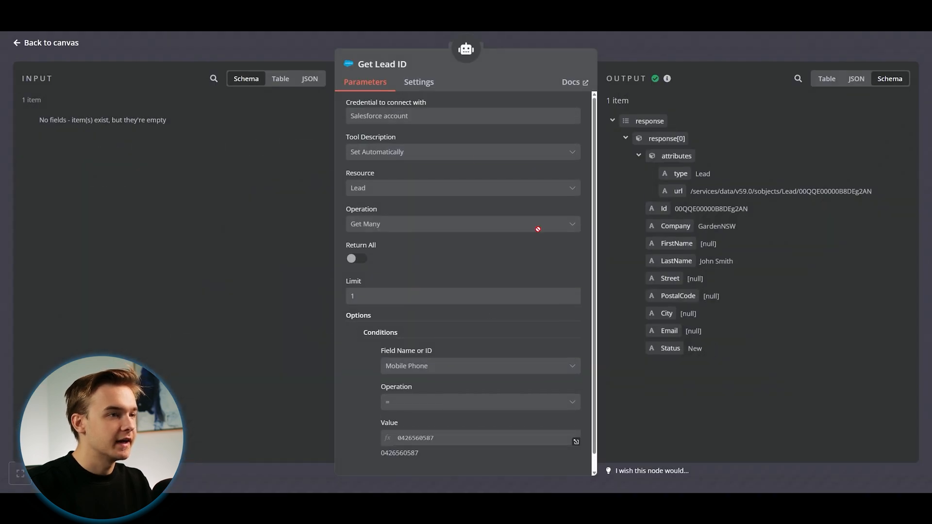
key(Escape)
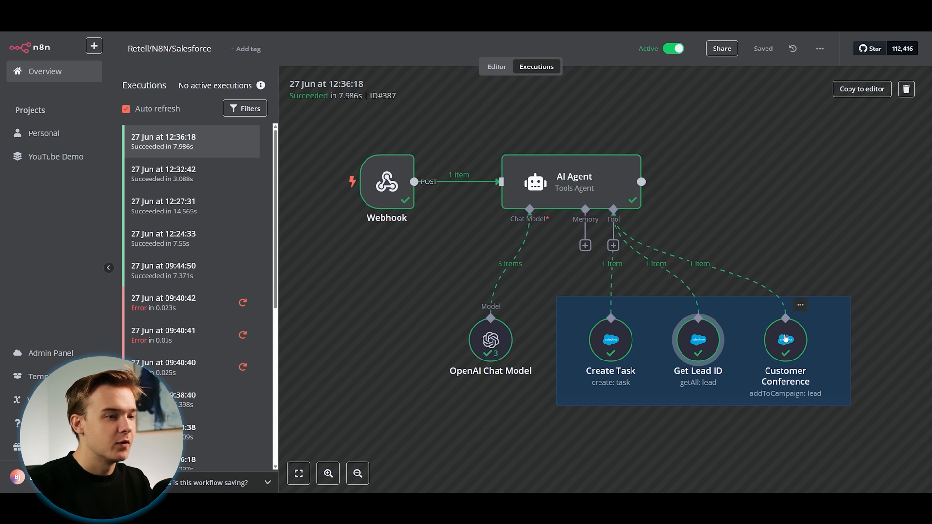
Step: Inspect the Customer Conference tool's execution data, and reload the lead's record in Salesforce to check its campaign history
double_click(790, 341)
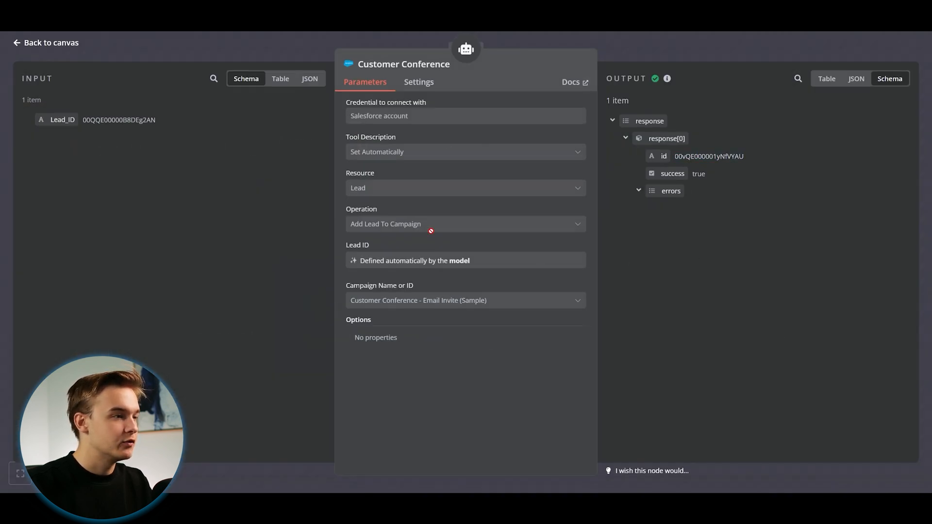
key(Escape)
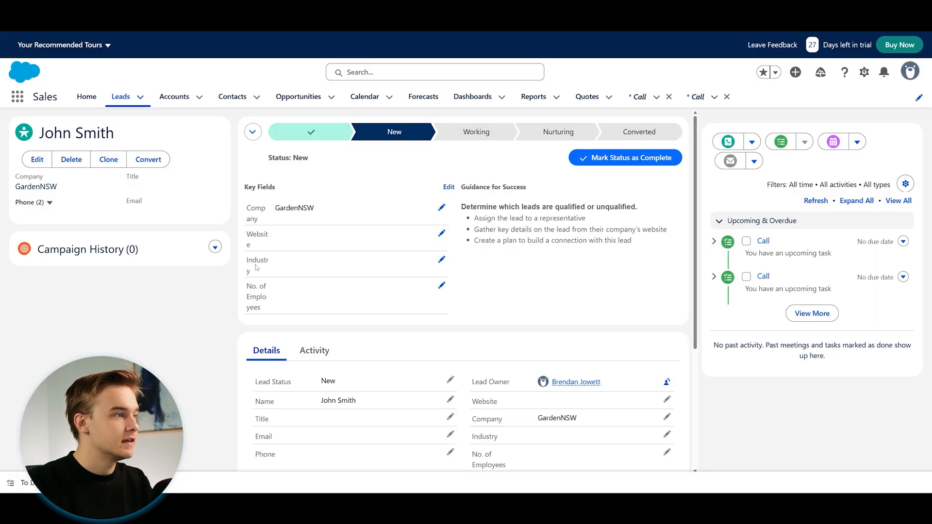
key(F5)
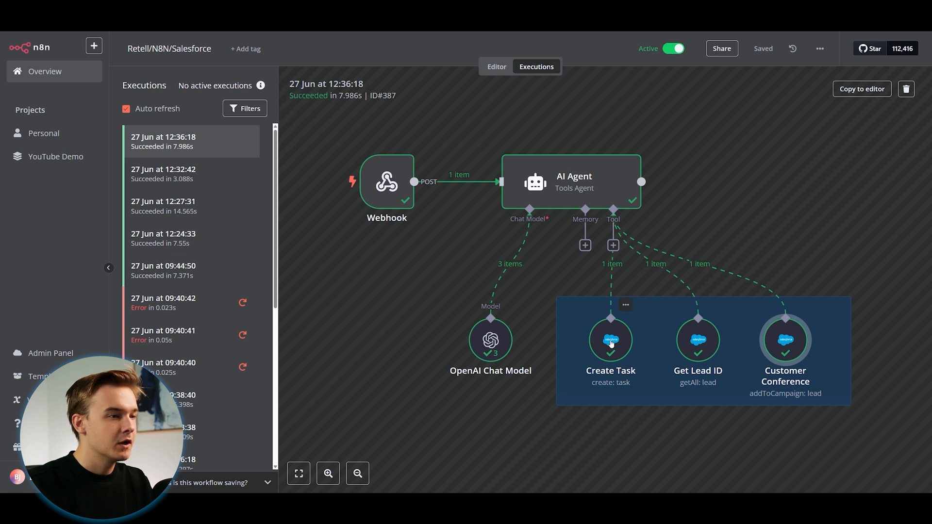
Step: In the n8n execution, open the Create Task tool and examine the description passed to it
double_click(610, 342)
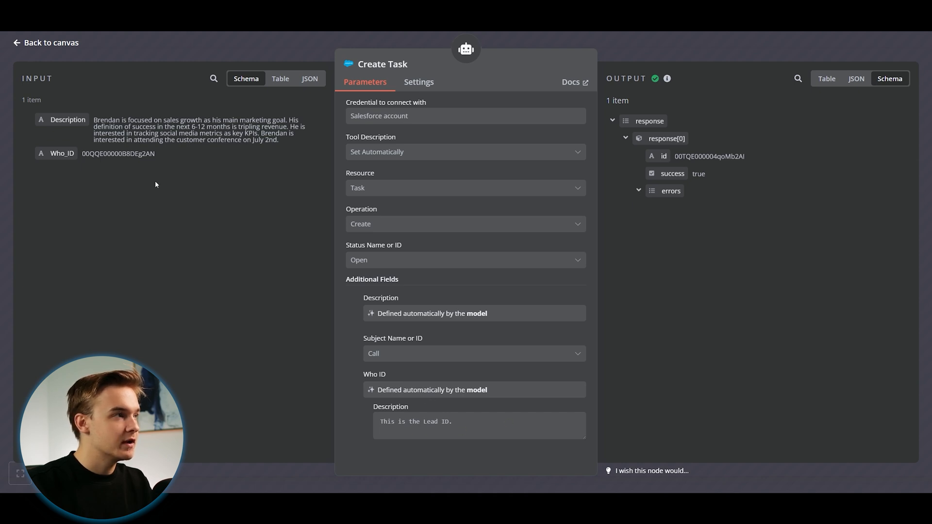
drag(94, 120, 108, 121)
click(110, 124)
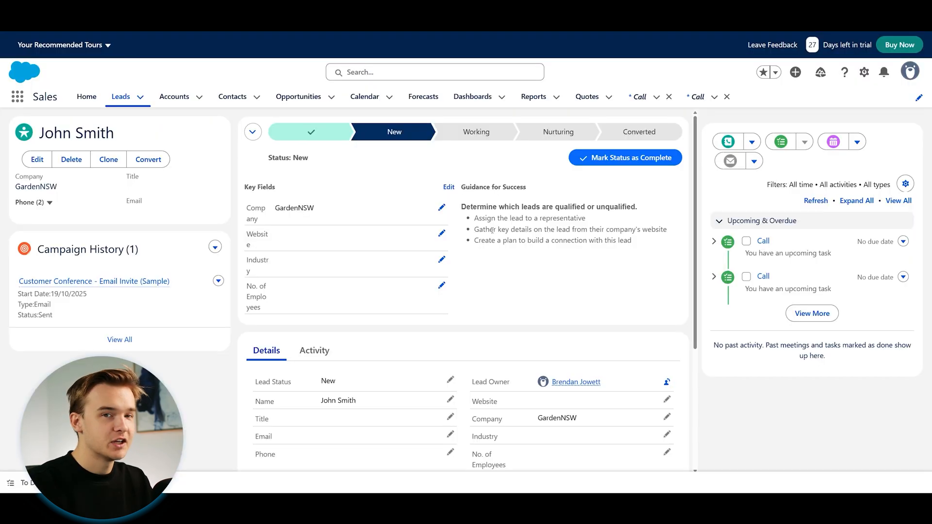
Step: In Salesforce, show all of the lead's upcoming activities and open the last Call task to read its details
scroll(532, 217, down, 5)
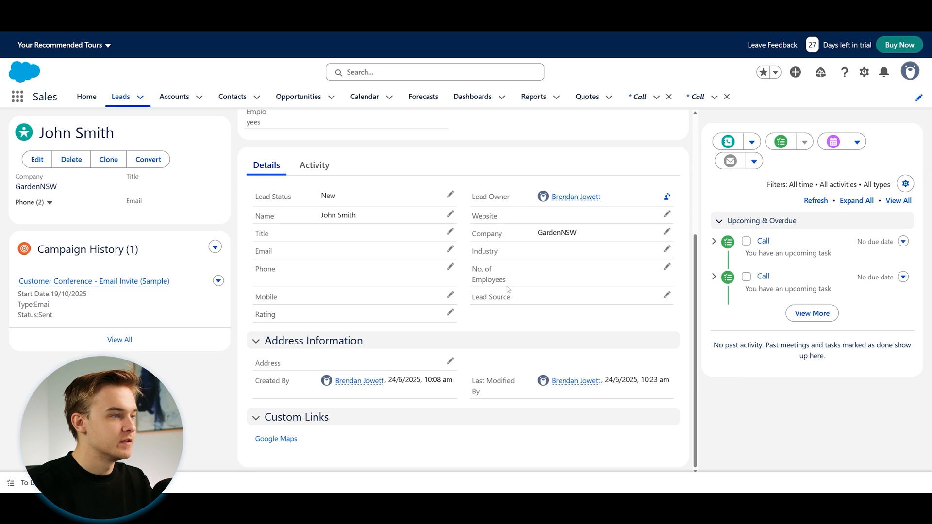
click(314, 165)
scroll(373, 427, down, 3)
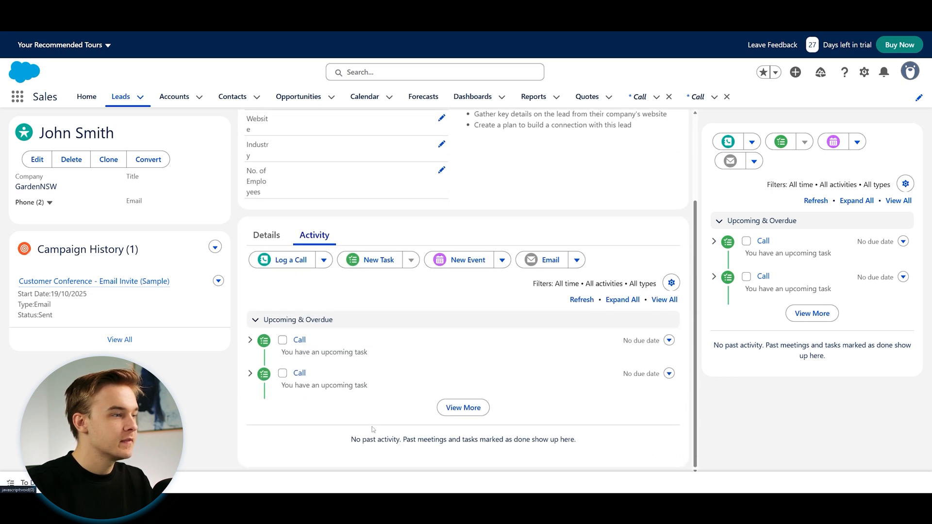
click(483, 407)
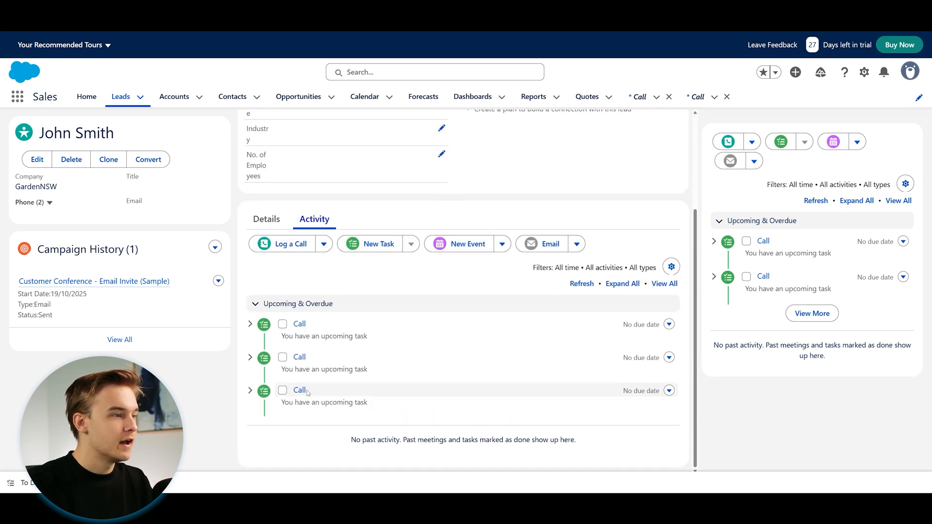
click(299, 389)
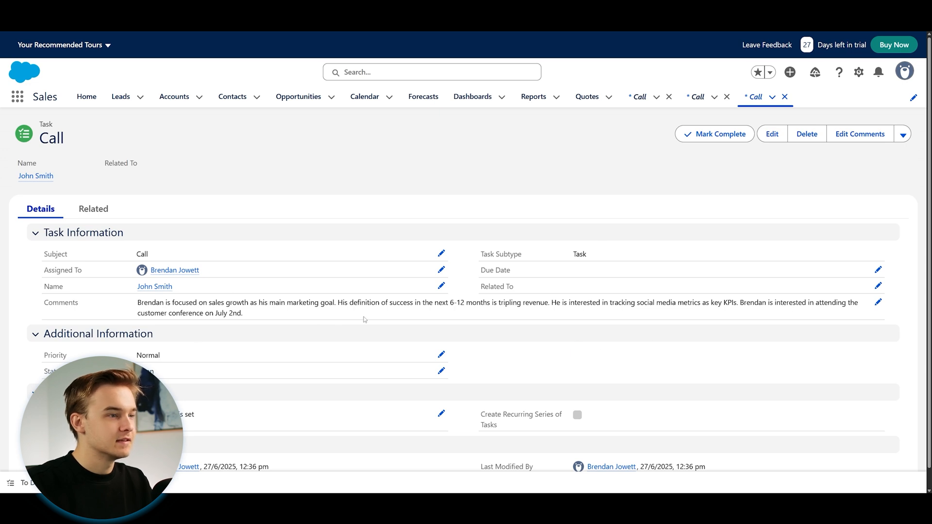
scroll(209, 300, down, 1)
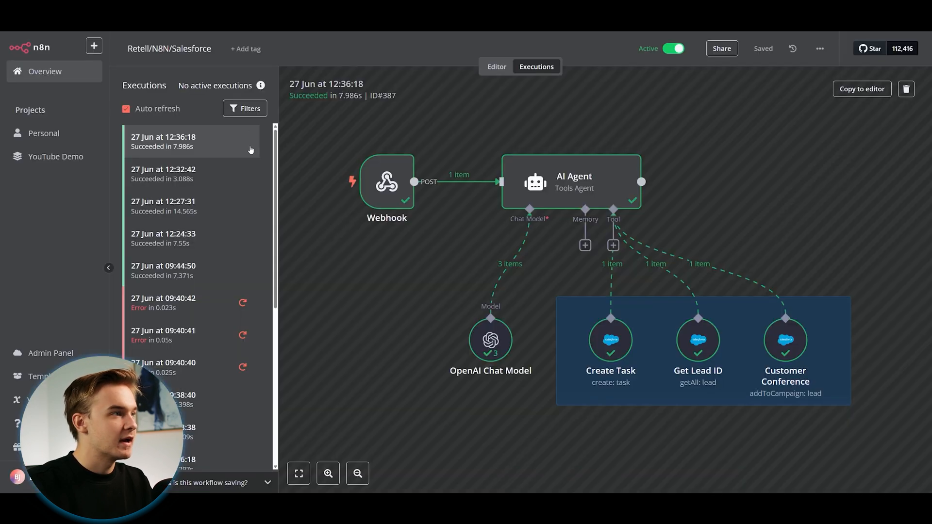
Step: Compare the Create Task tool's description in n8n with the Salesforce task's comments, and return to the workflow canvas
double_click(611, 340)
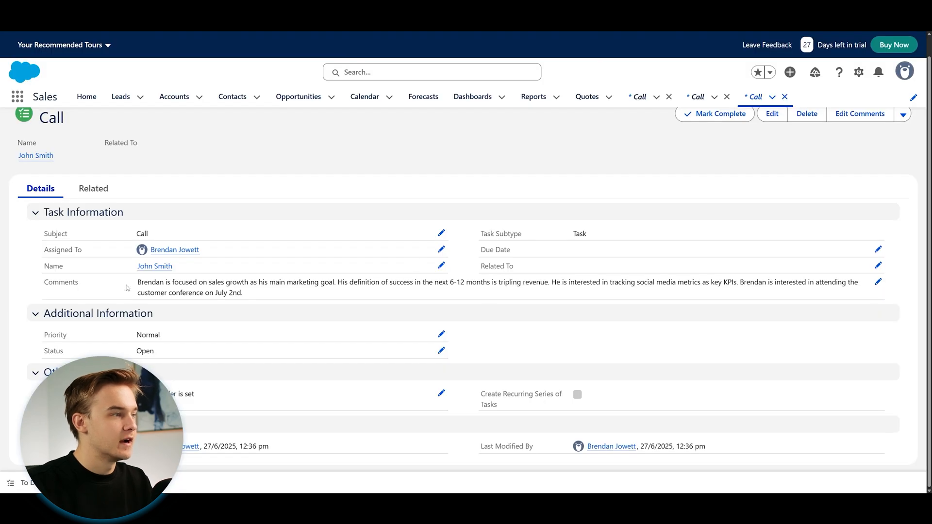
drag(135, 283, 257, 282)
click(293, 291)
scroll(89, 188, up, 1)
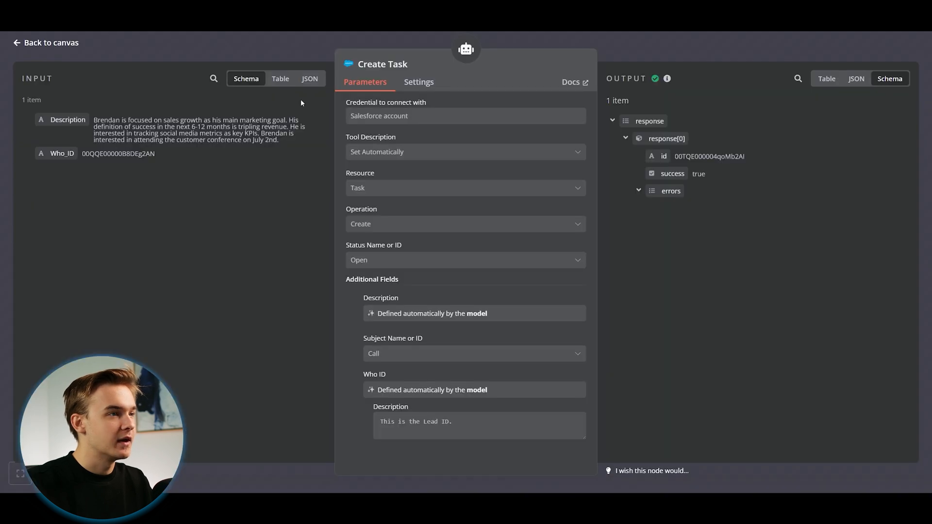
click(51, 43)
click(708, 202)
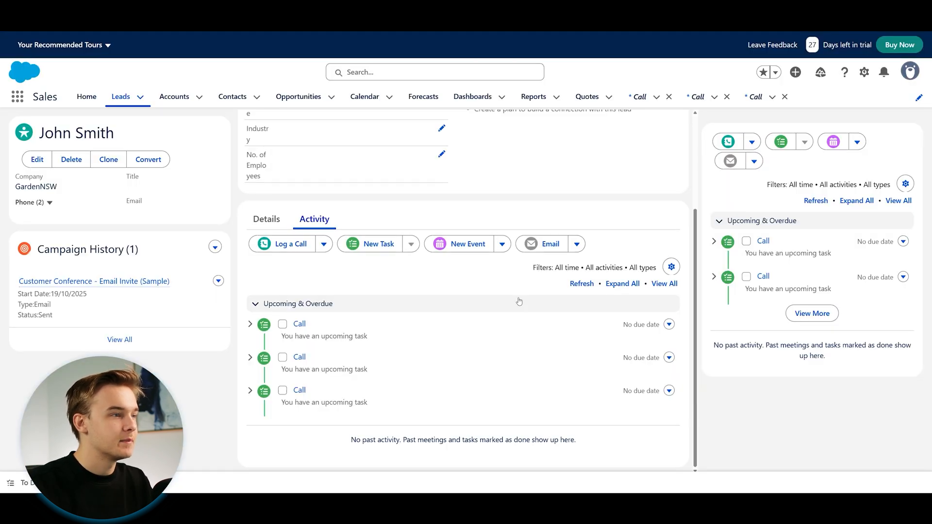
Step: Switch to the lead's record in Salesforce and review its campaign history and activity list
scroll(537, 295, up, 3)
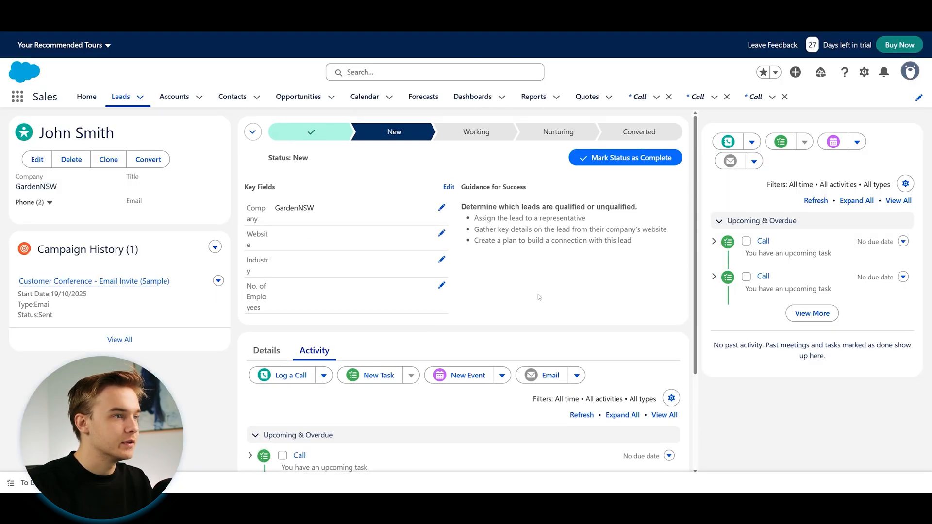
scroll(538, 295, down, 3)
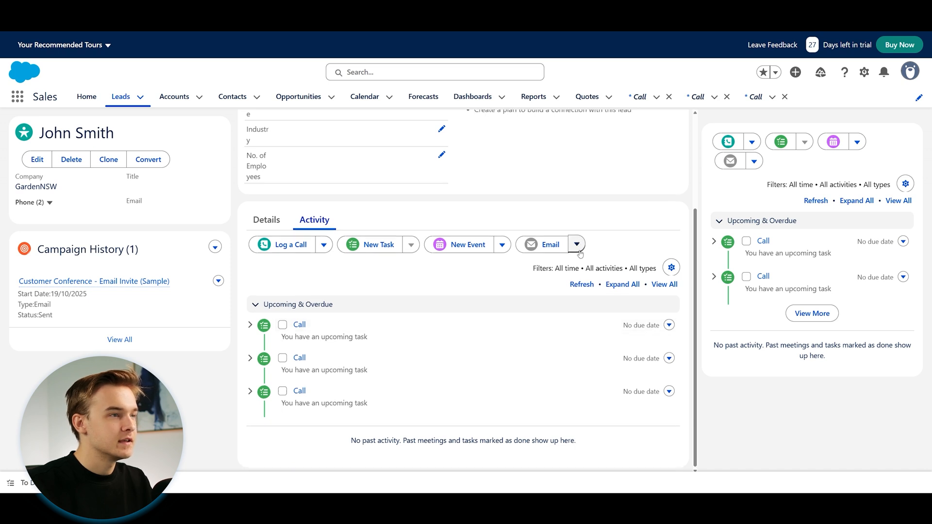
scroll(489, 380, up, 3)
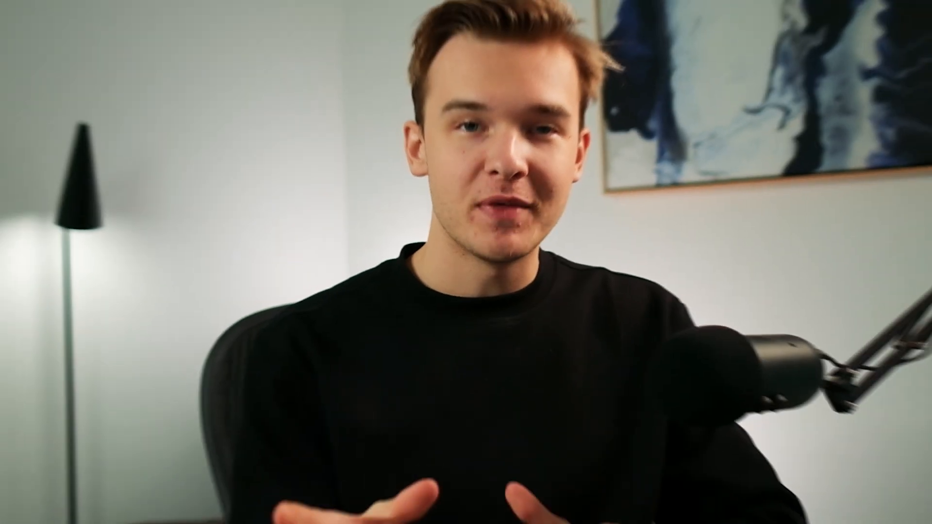